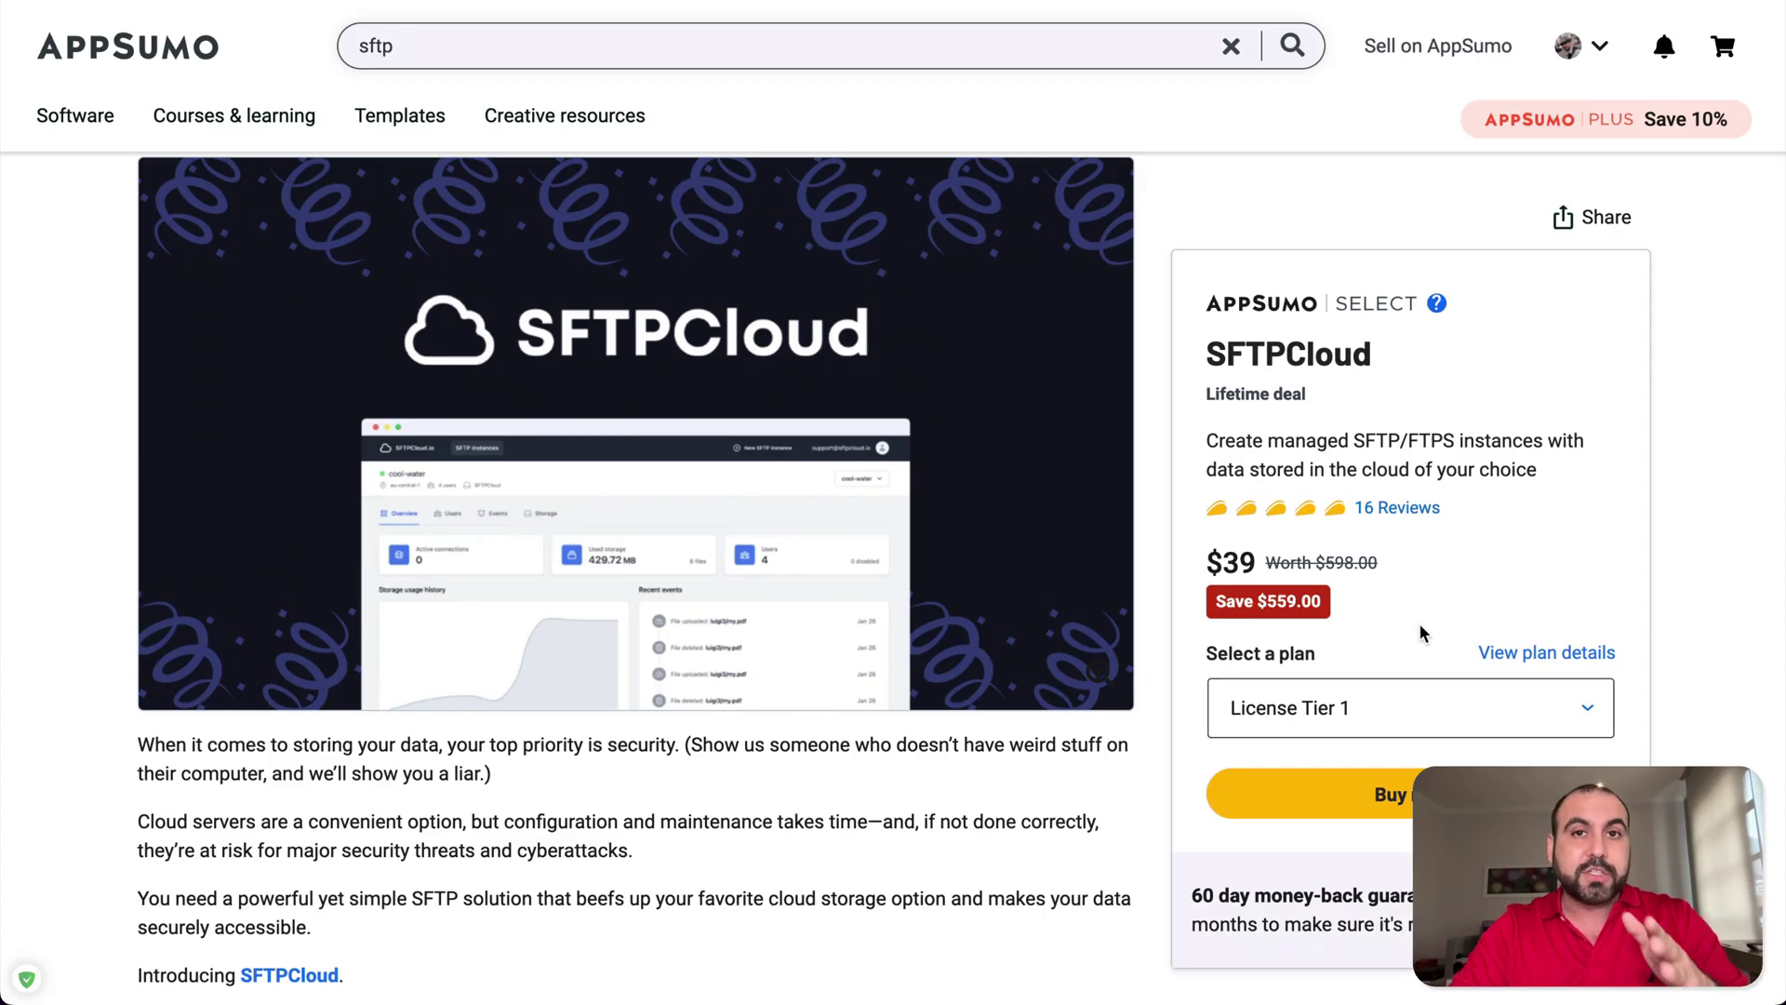
# - Scroll the AppSumo SFTPCloud deal page to the three License Tier cards ($39, $99, $199)
pyautogui.scroll(-15, 1420, 634)
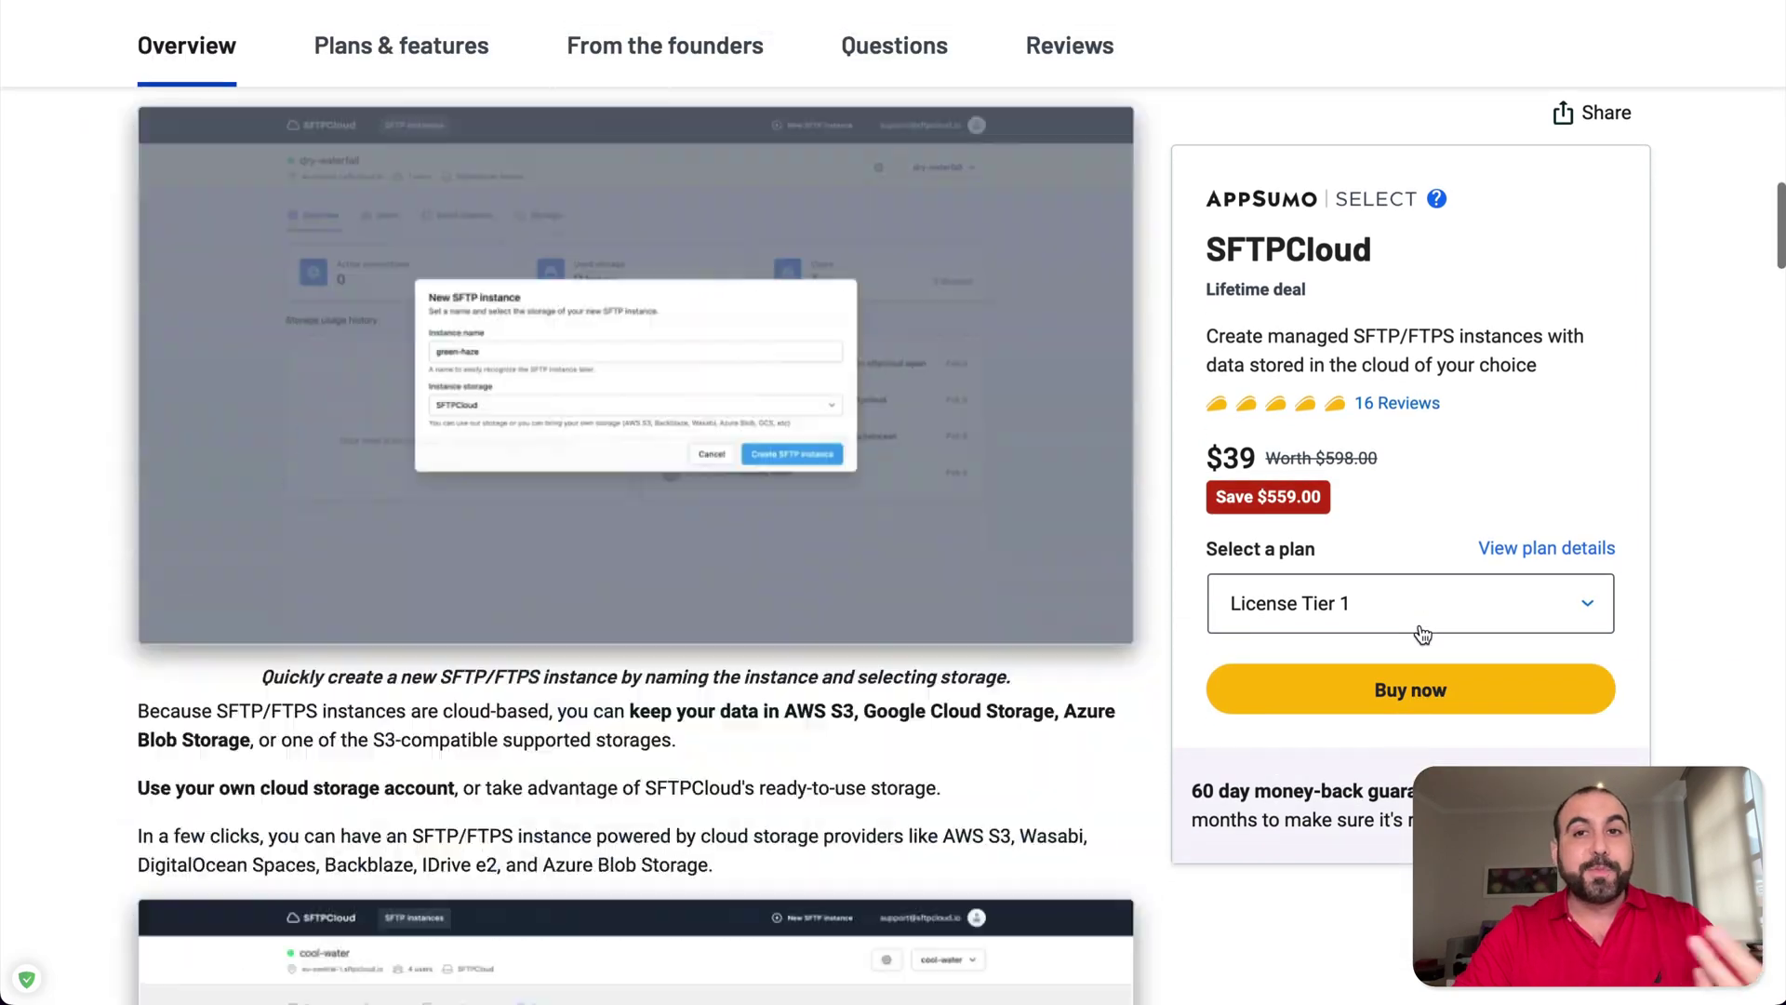
pyautogui.scroll(-20, 1422, 633)
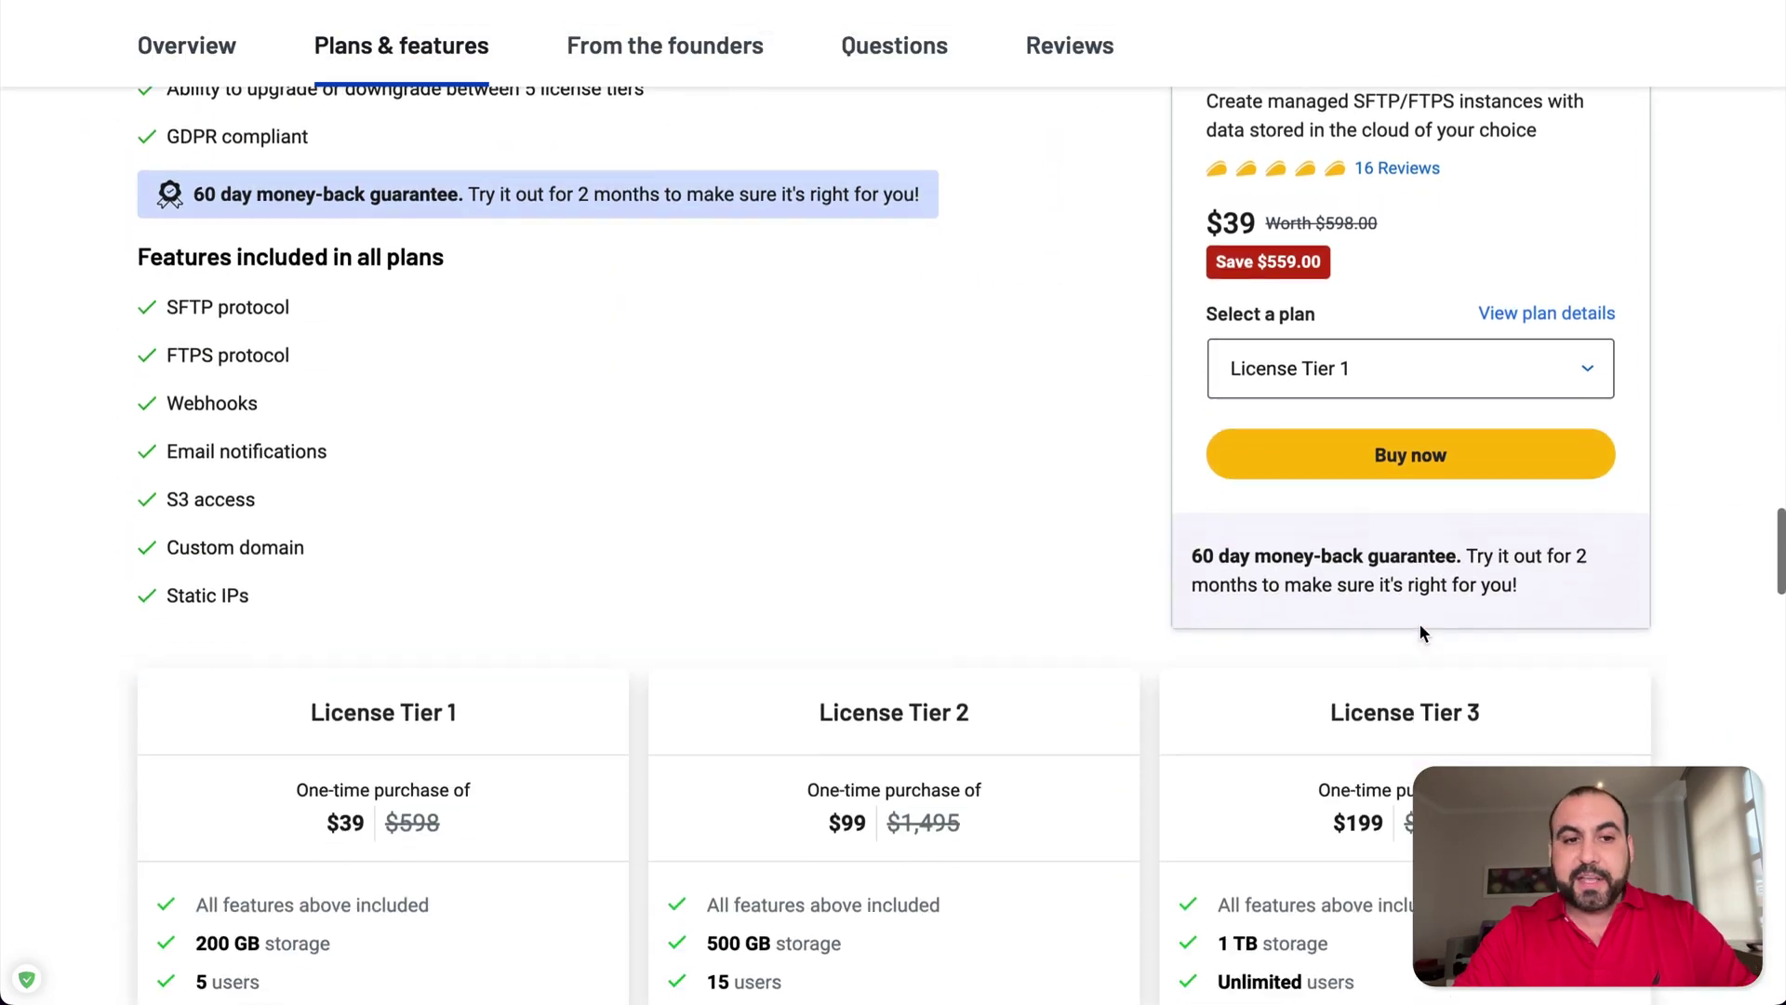
pyautogui.scroll(-2, 1420, 630)
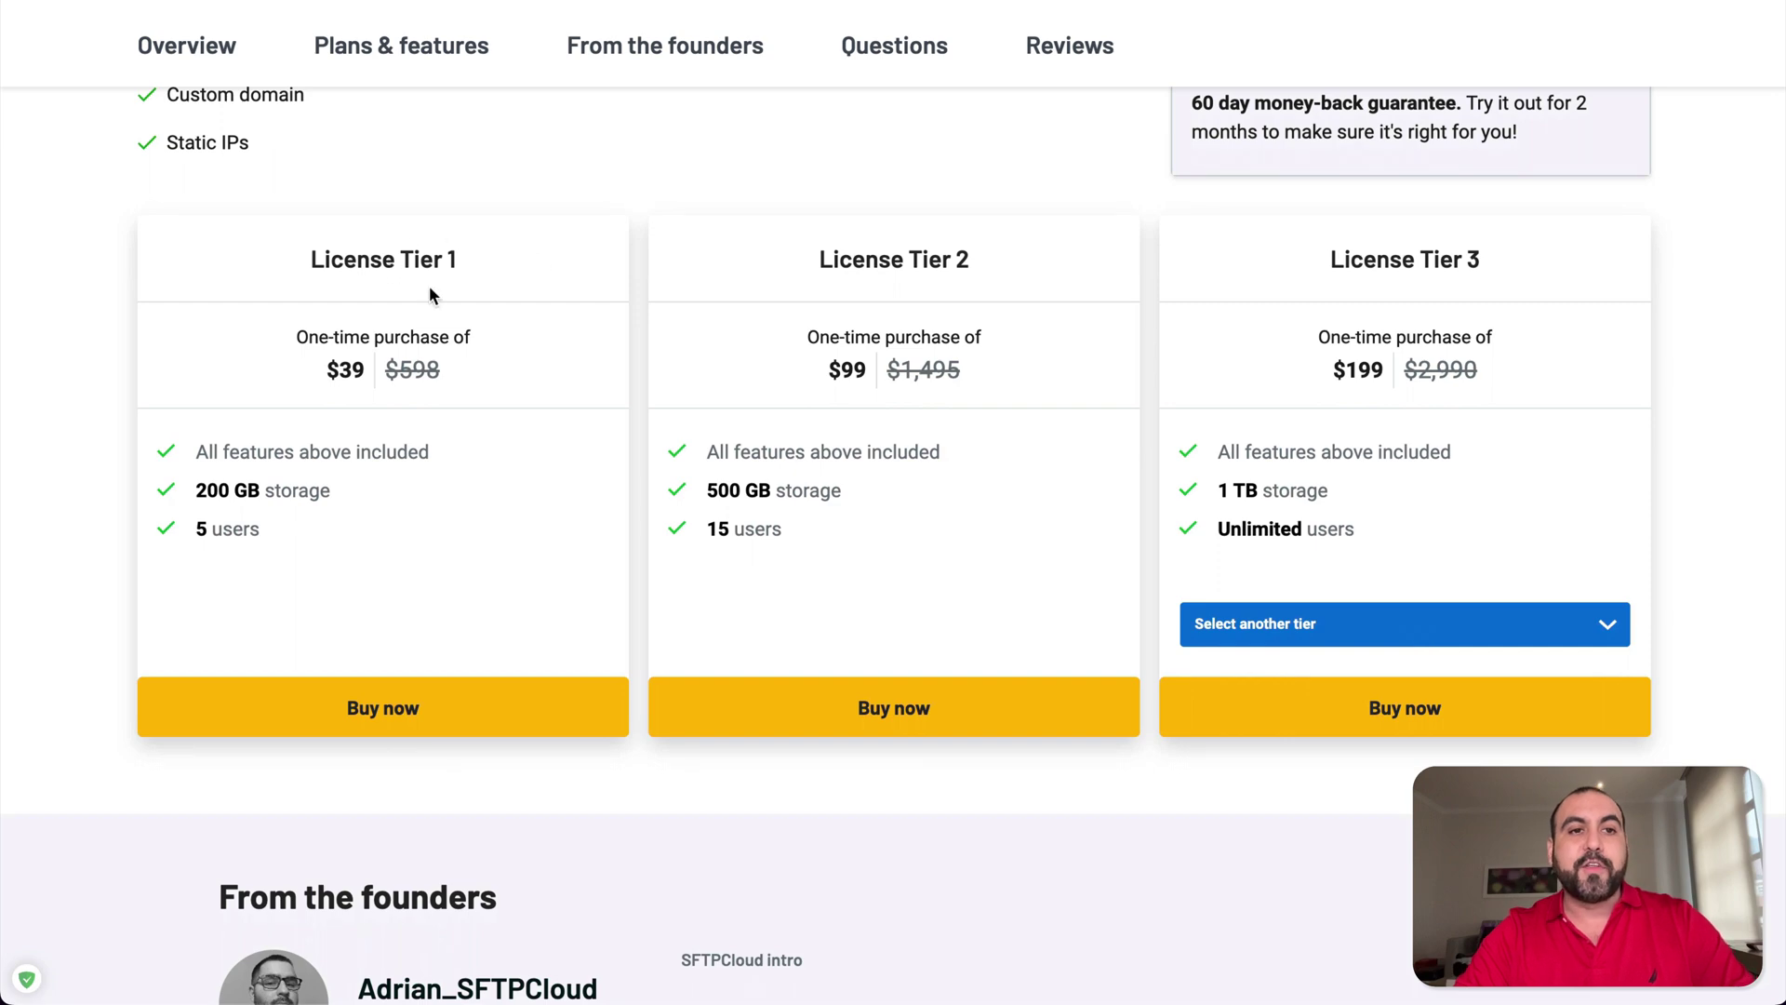
pyautogui.scroll(8, 442, 292)
pyautogui.scroll(-5, 441, 290)
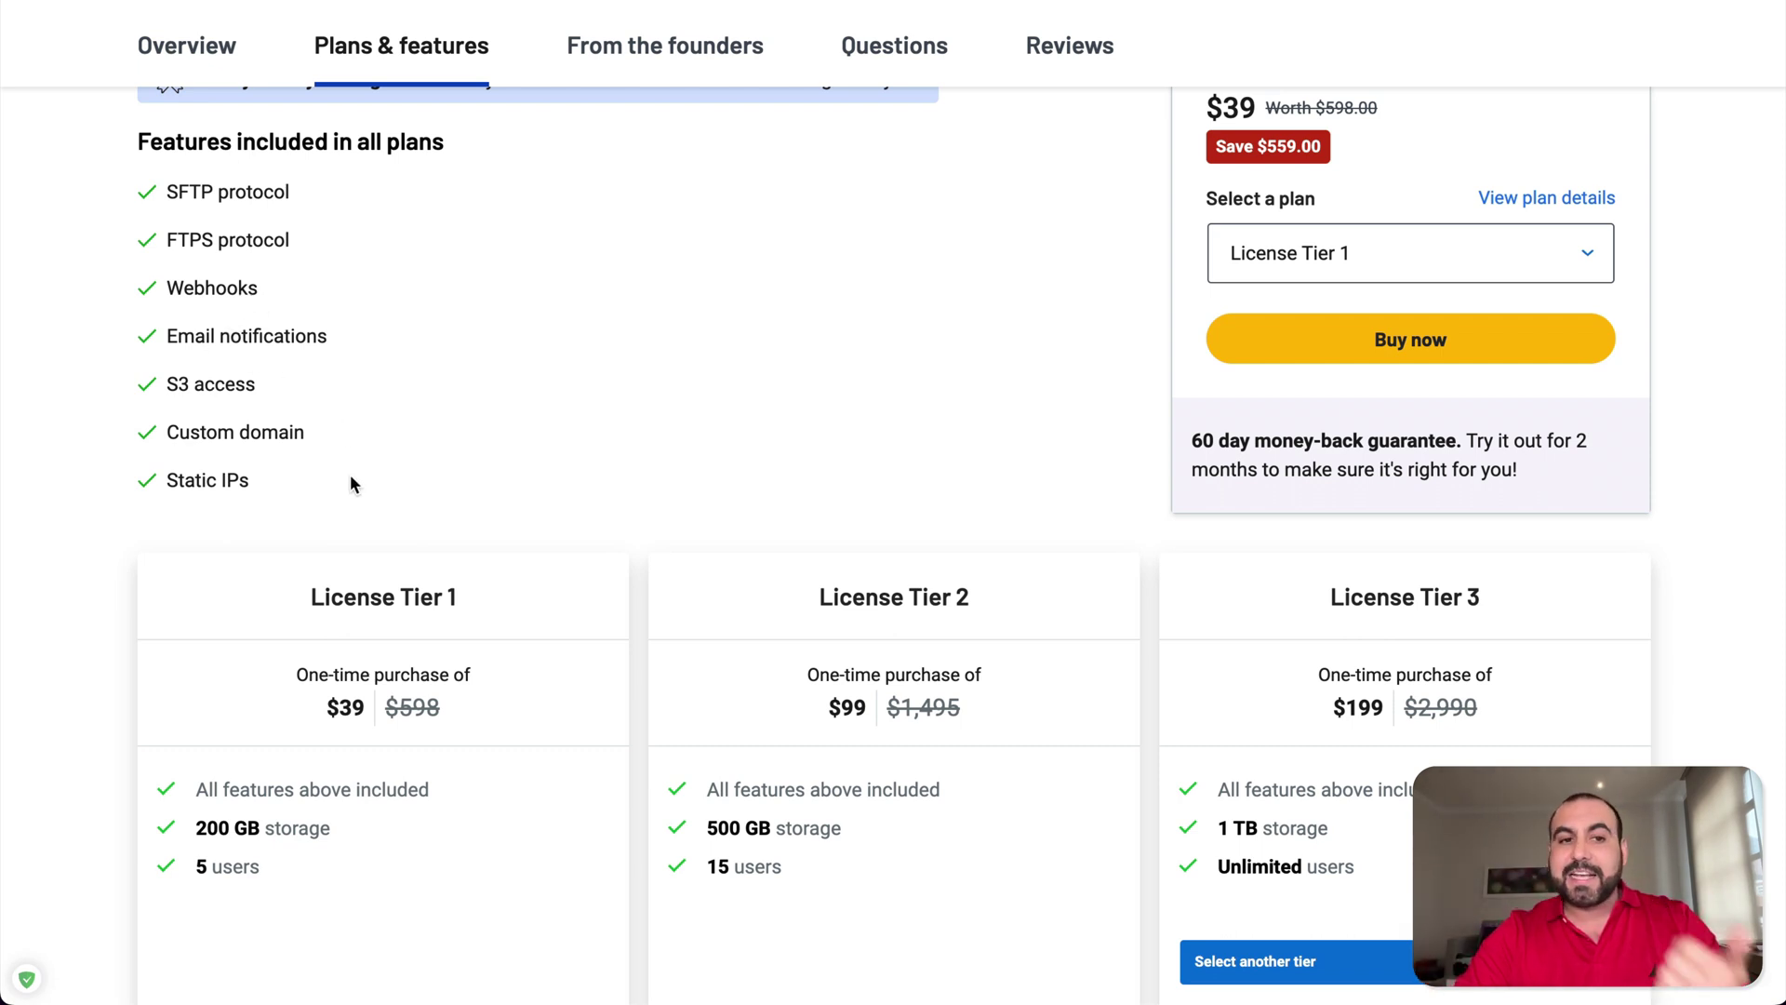
pyautogui.scroll(-2, 352, 478)
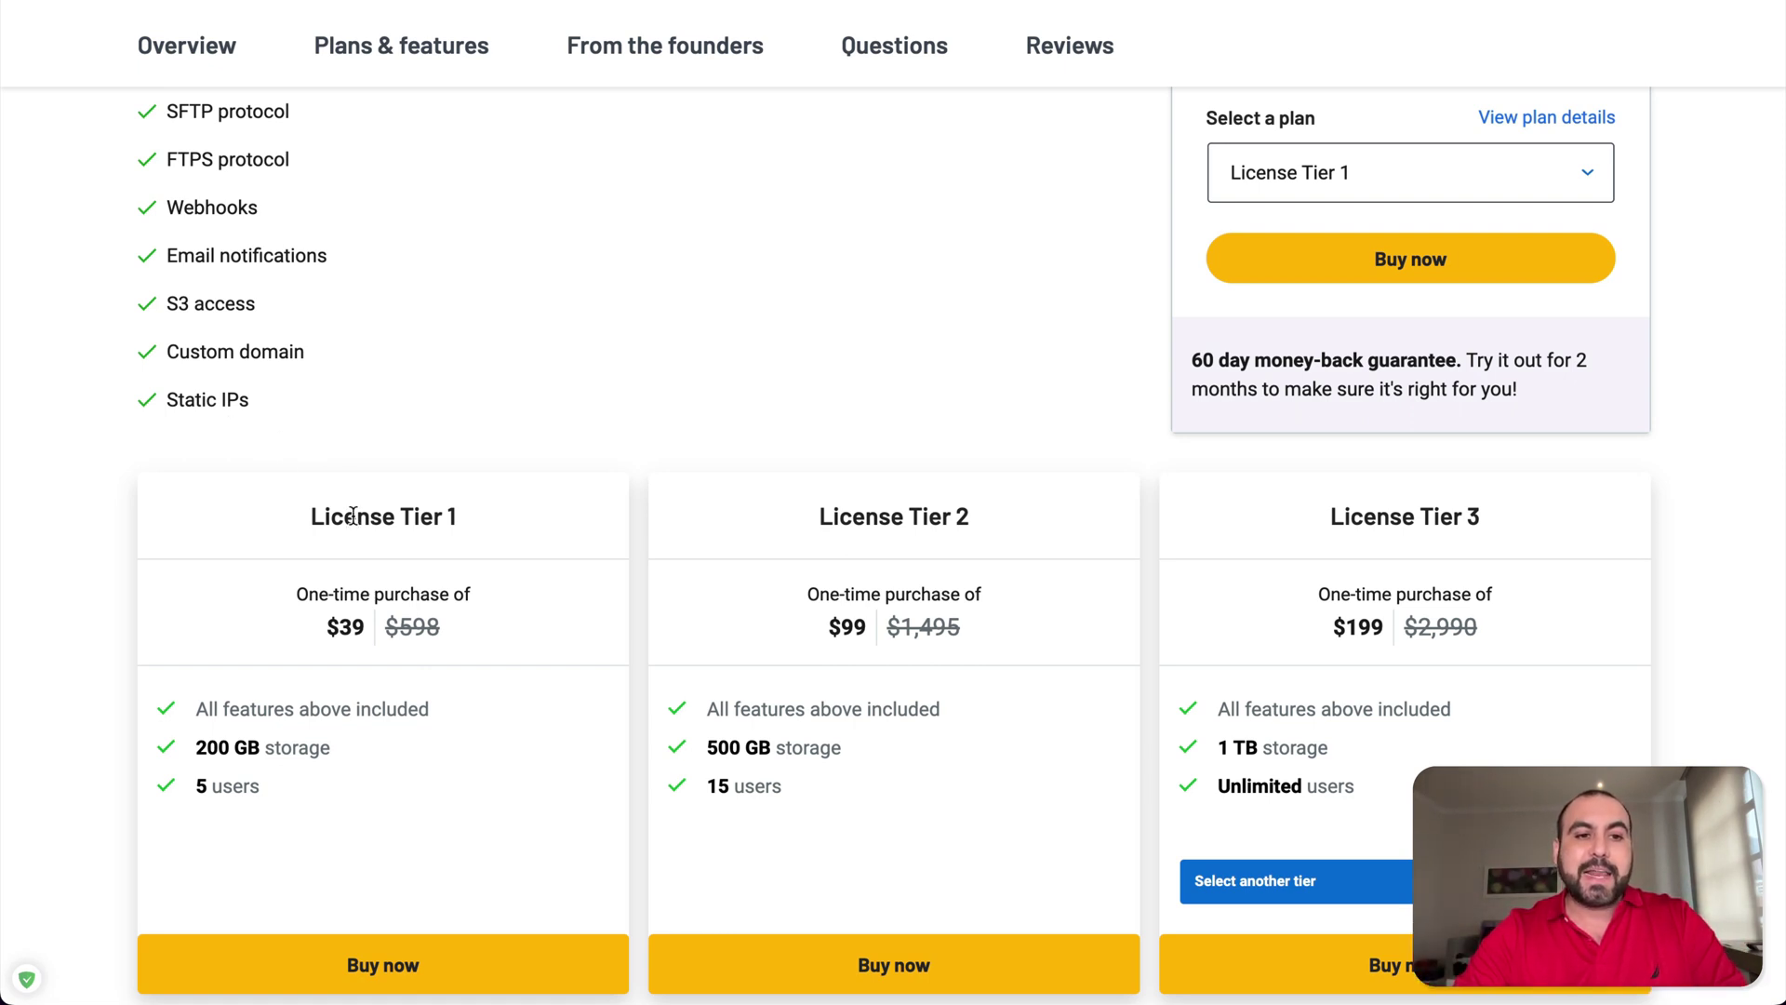
pyautogui.scroll(-3, 349, 484)
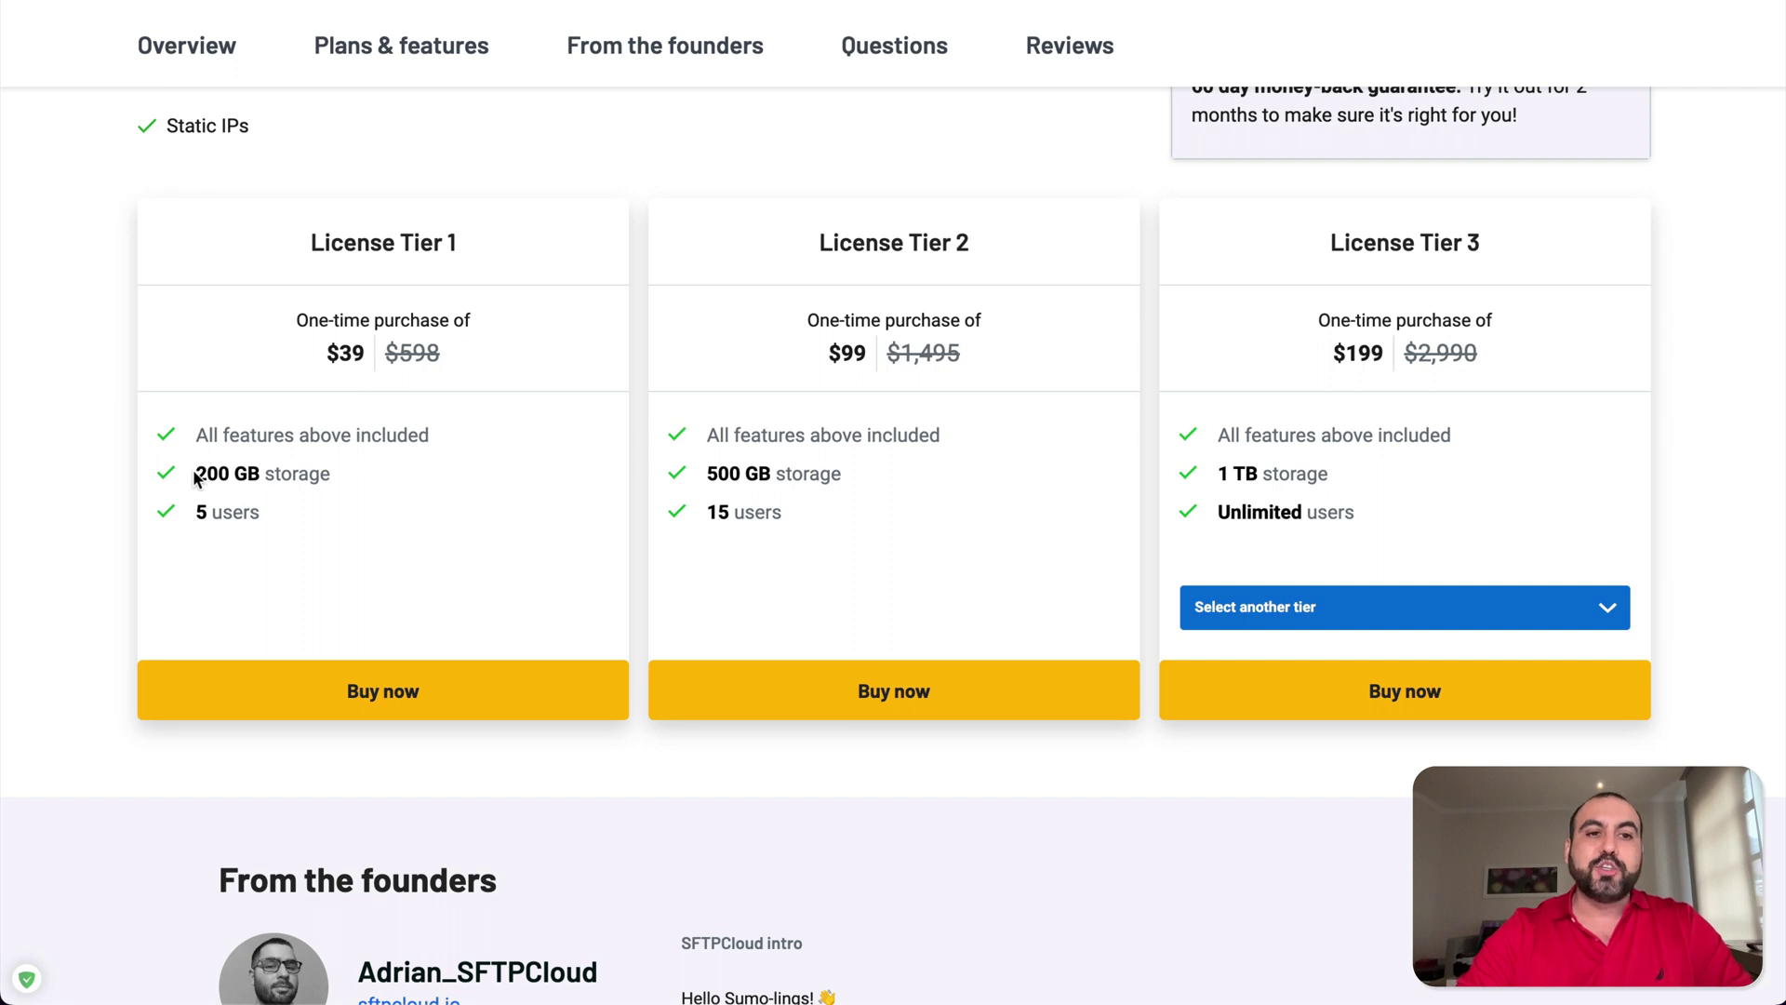
pyautogui.moveTo(196, 472); pyautogui.dragTo(320, 473)
pyautogui.click(385, 482)
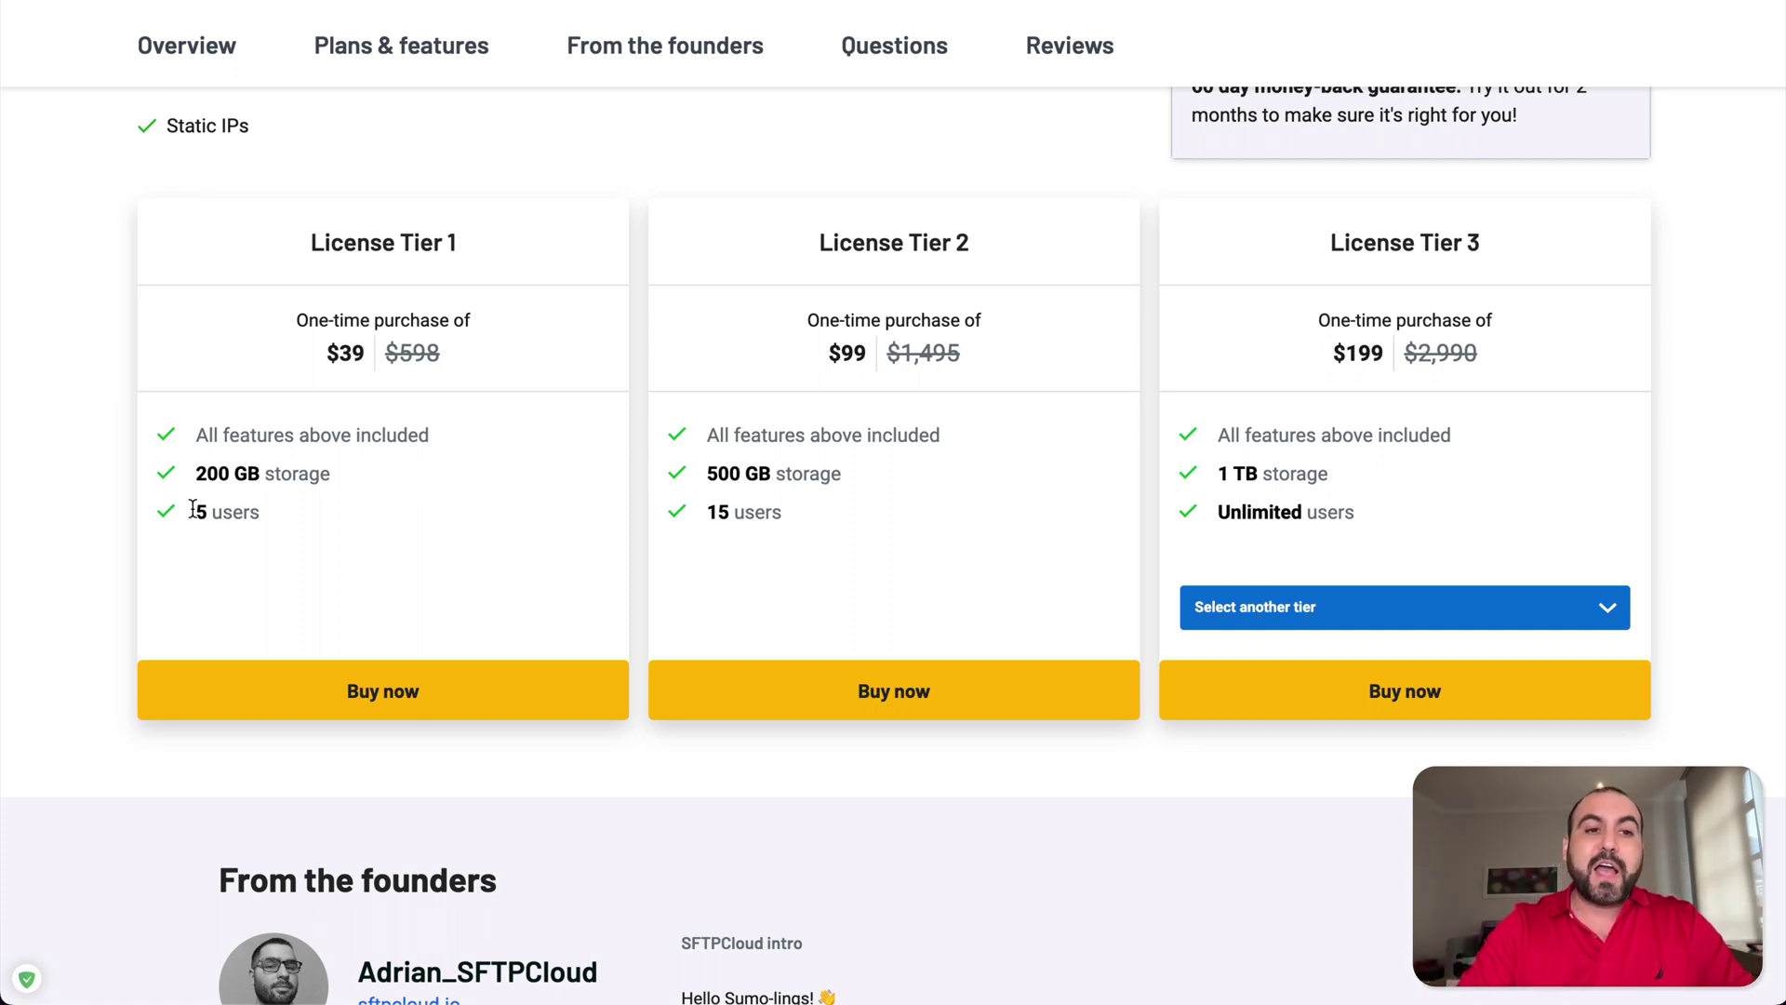
pyautogui.moveTo(192, 512); pyautogui.dragTo(313, 514)
pyautogui.click(315, 515)
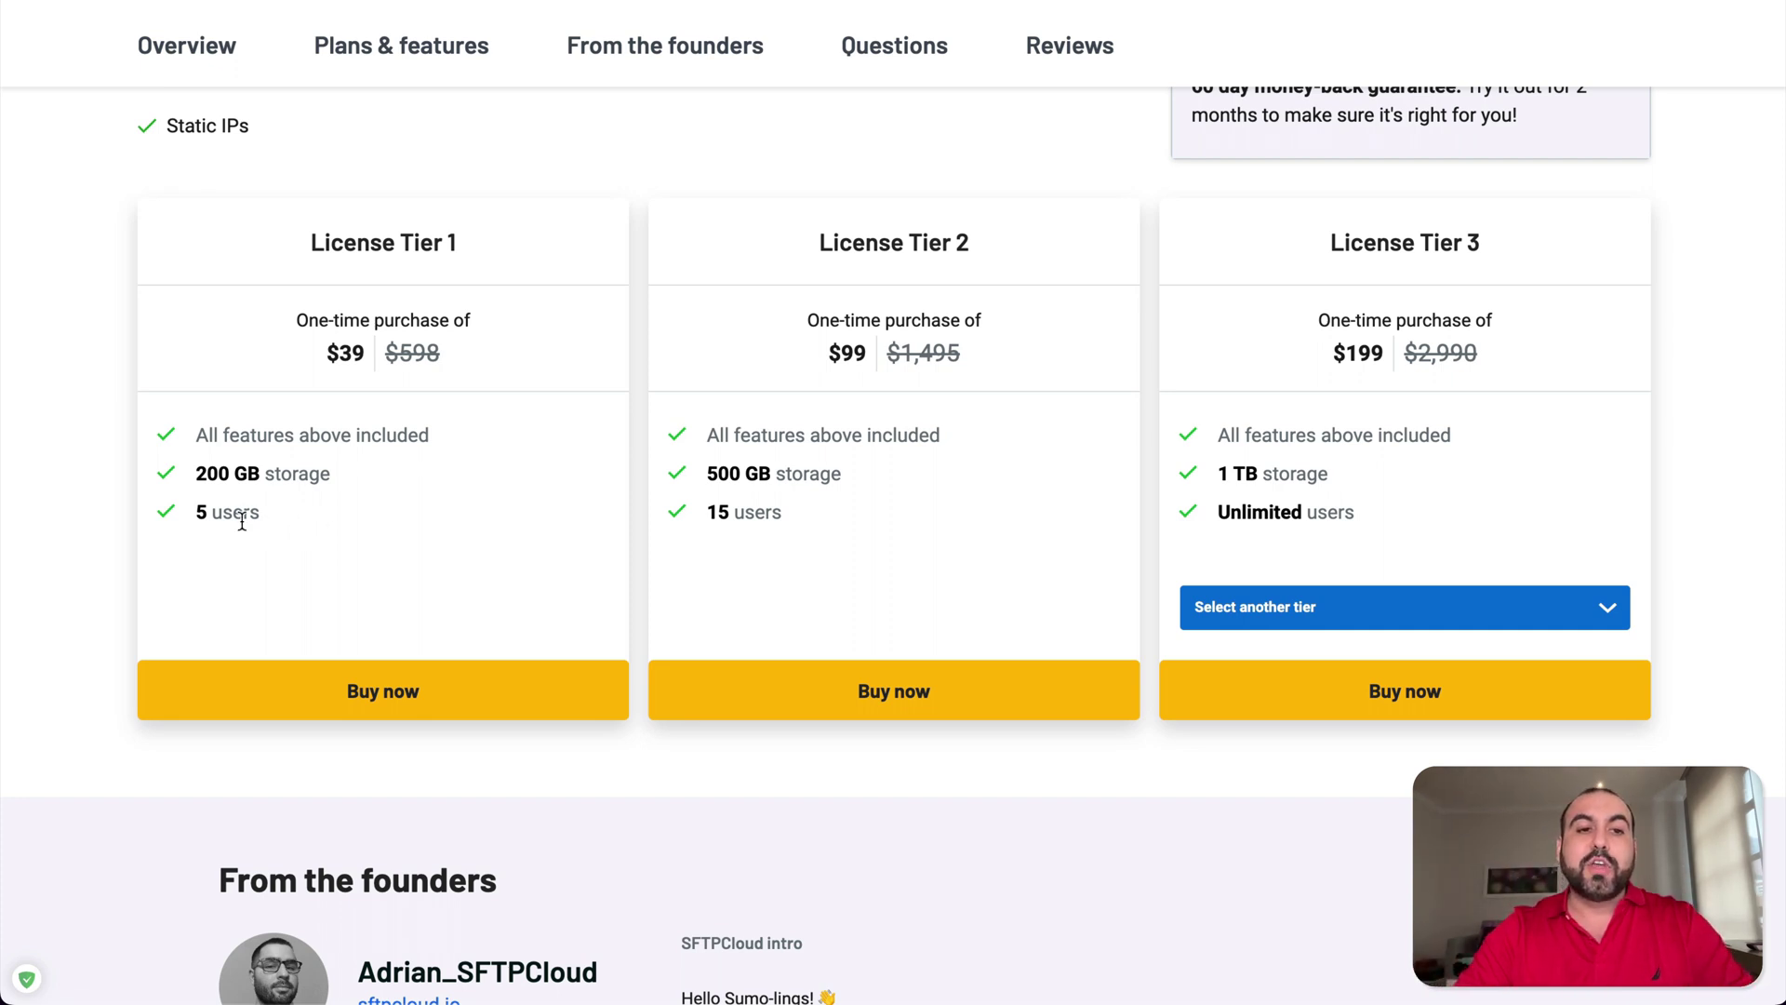
pyautogui.click(301, 511)
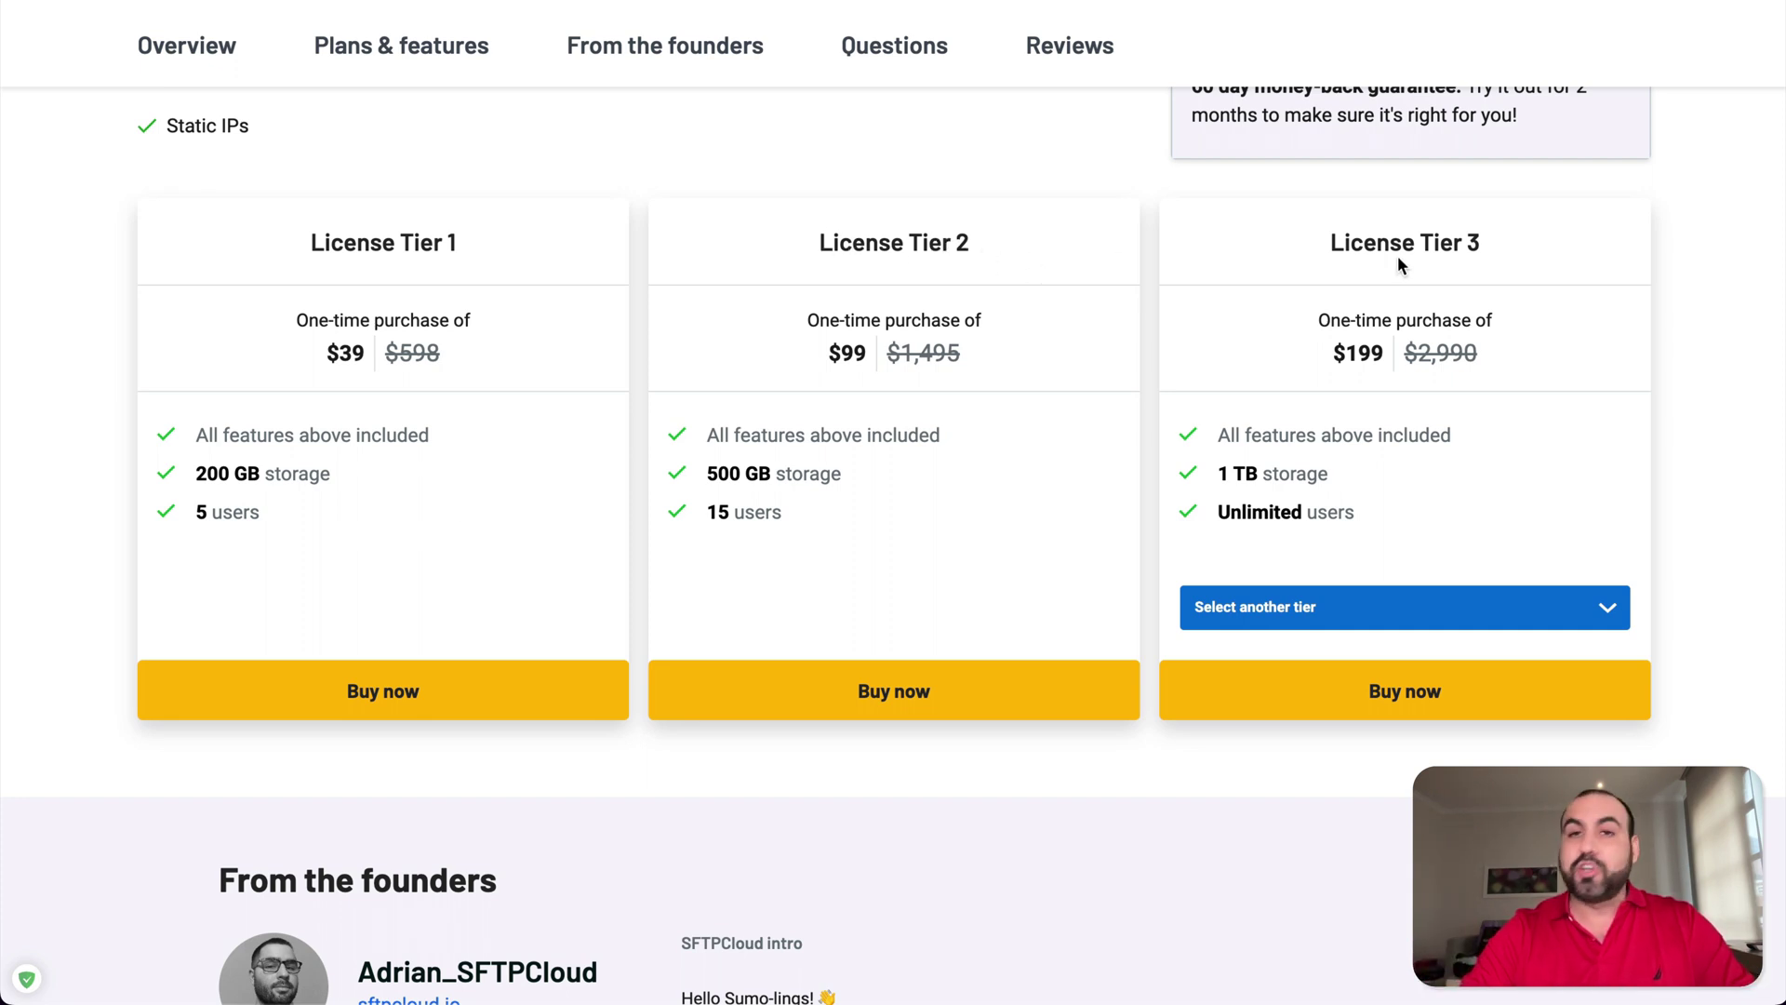
pyautogui.moveTo(1336, 240); pyautogui.dragTo(1615, 248)
pyautogui.click(1414, 428)
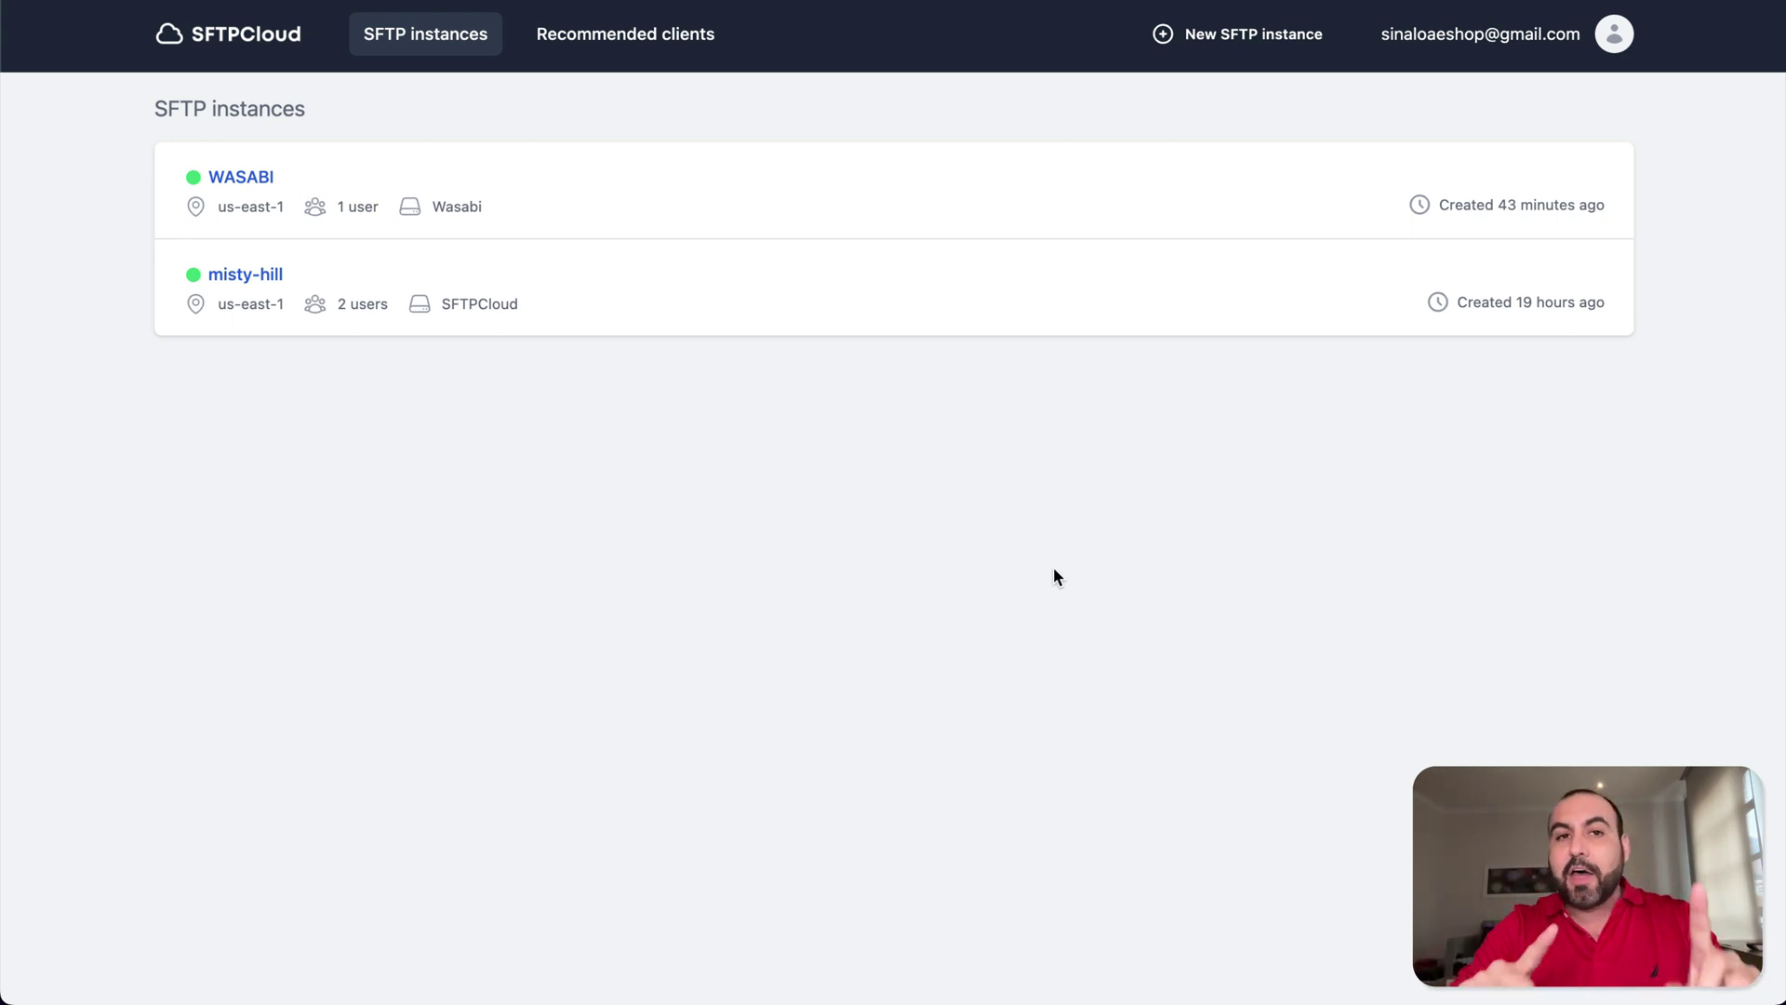
# - Start a new SFTP instance to see the eu-central-1 and us-east-1 region options
pyautogui.click(1241, 37)
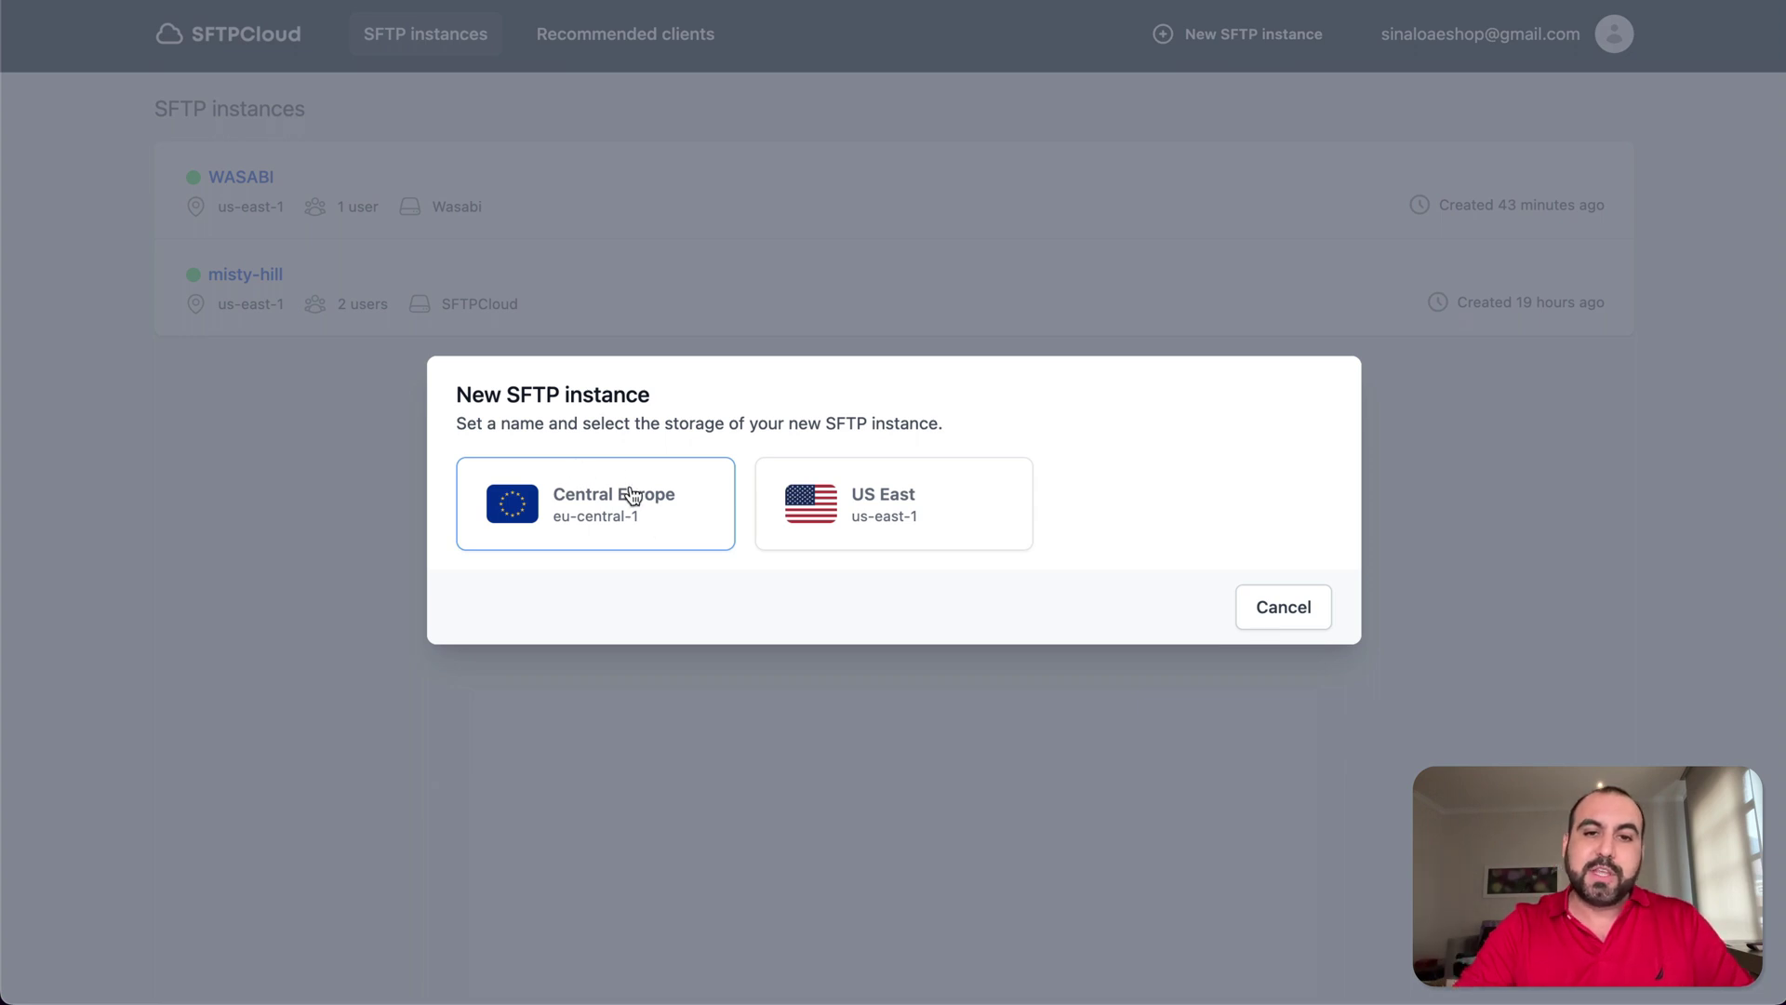
# - Place the new instance in US East and name it 'testforvideo'
pyautogui.click(920, 545)
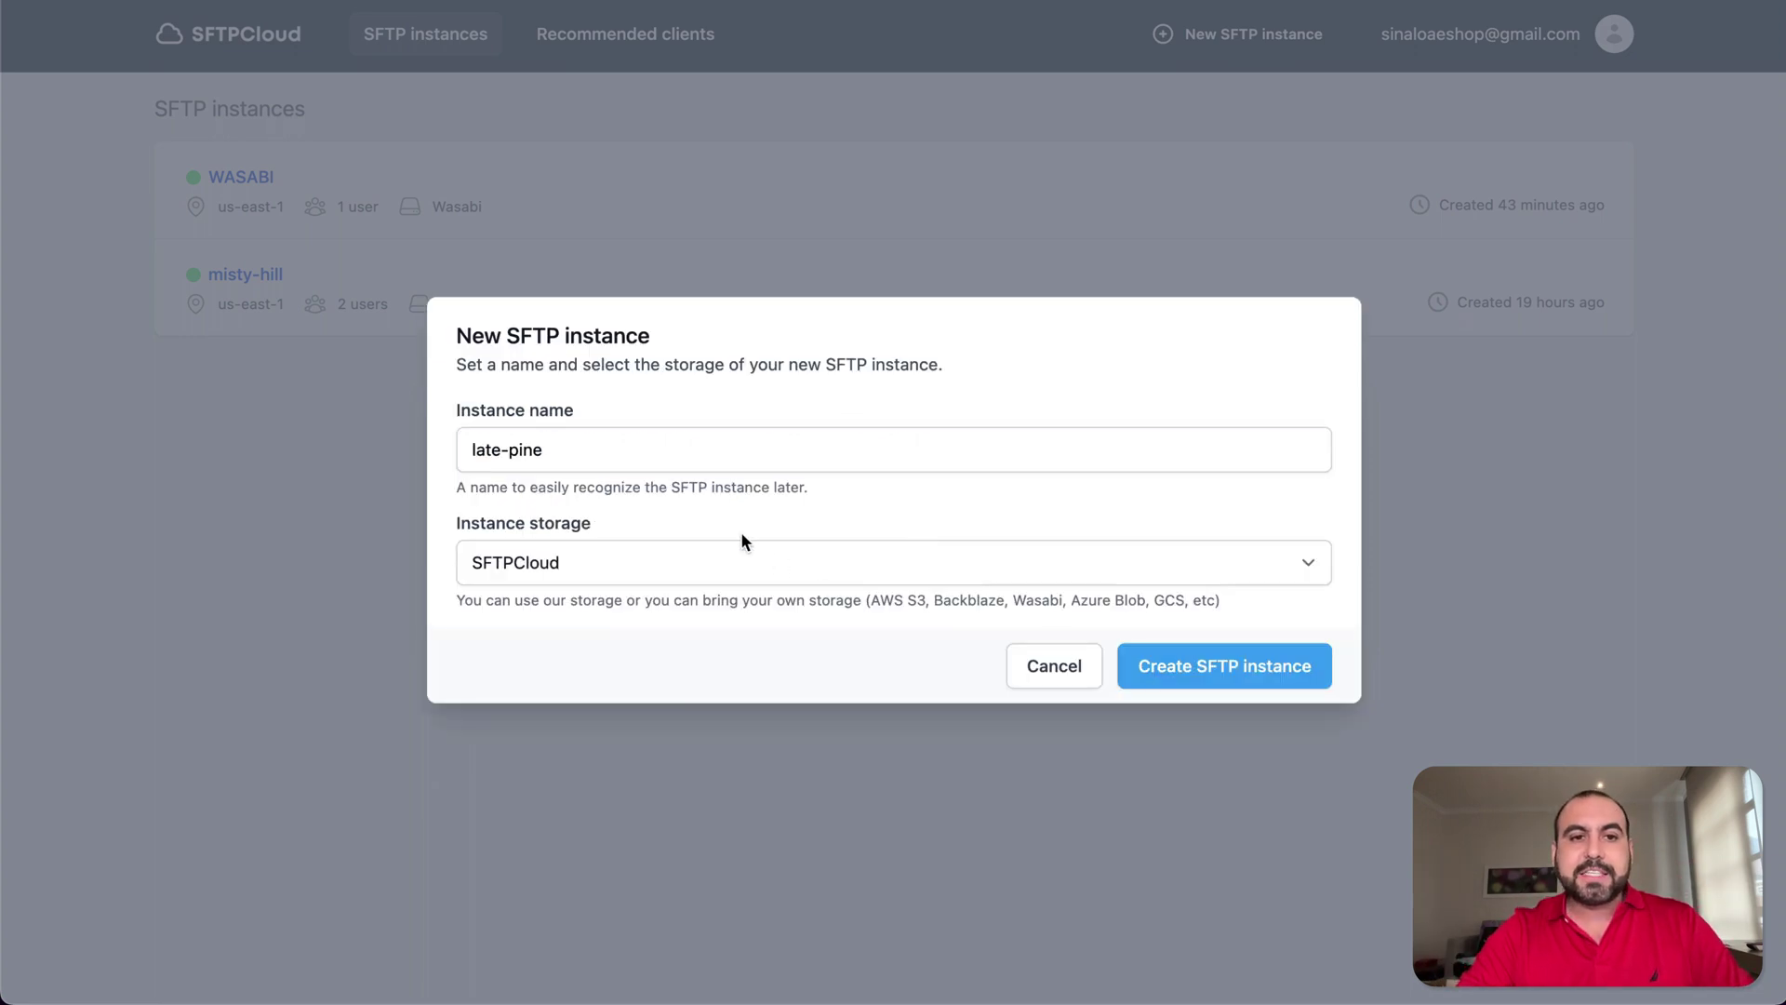
pyautogui.moveTo(558, 449); pyautogui.dragTo(460, 437)
pyautogui.write('testfot')
pyautogui.press('BackSpace')
pyautogui.press('BackSpace')
pyautogui.write('orvideo')
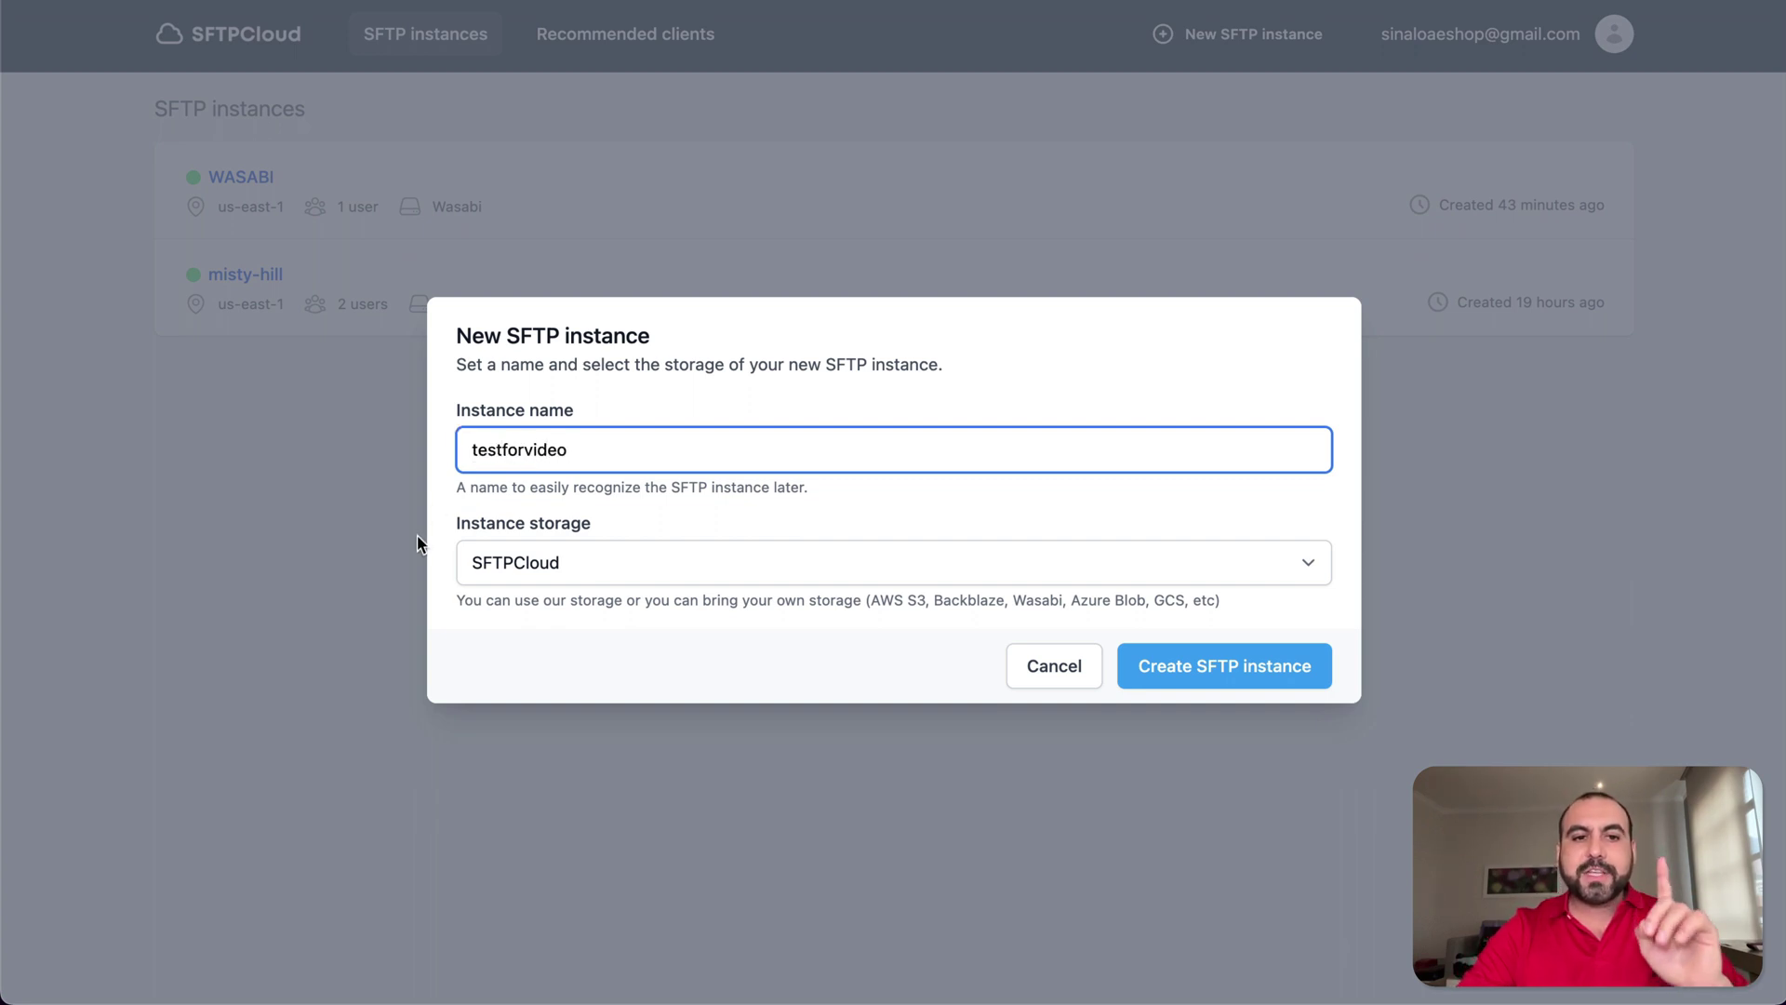
# - Keep SFTPCloud as the instance storage in the storage dropdown
pyautogui.click(673, 571)
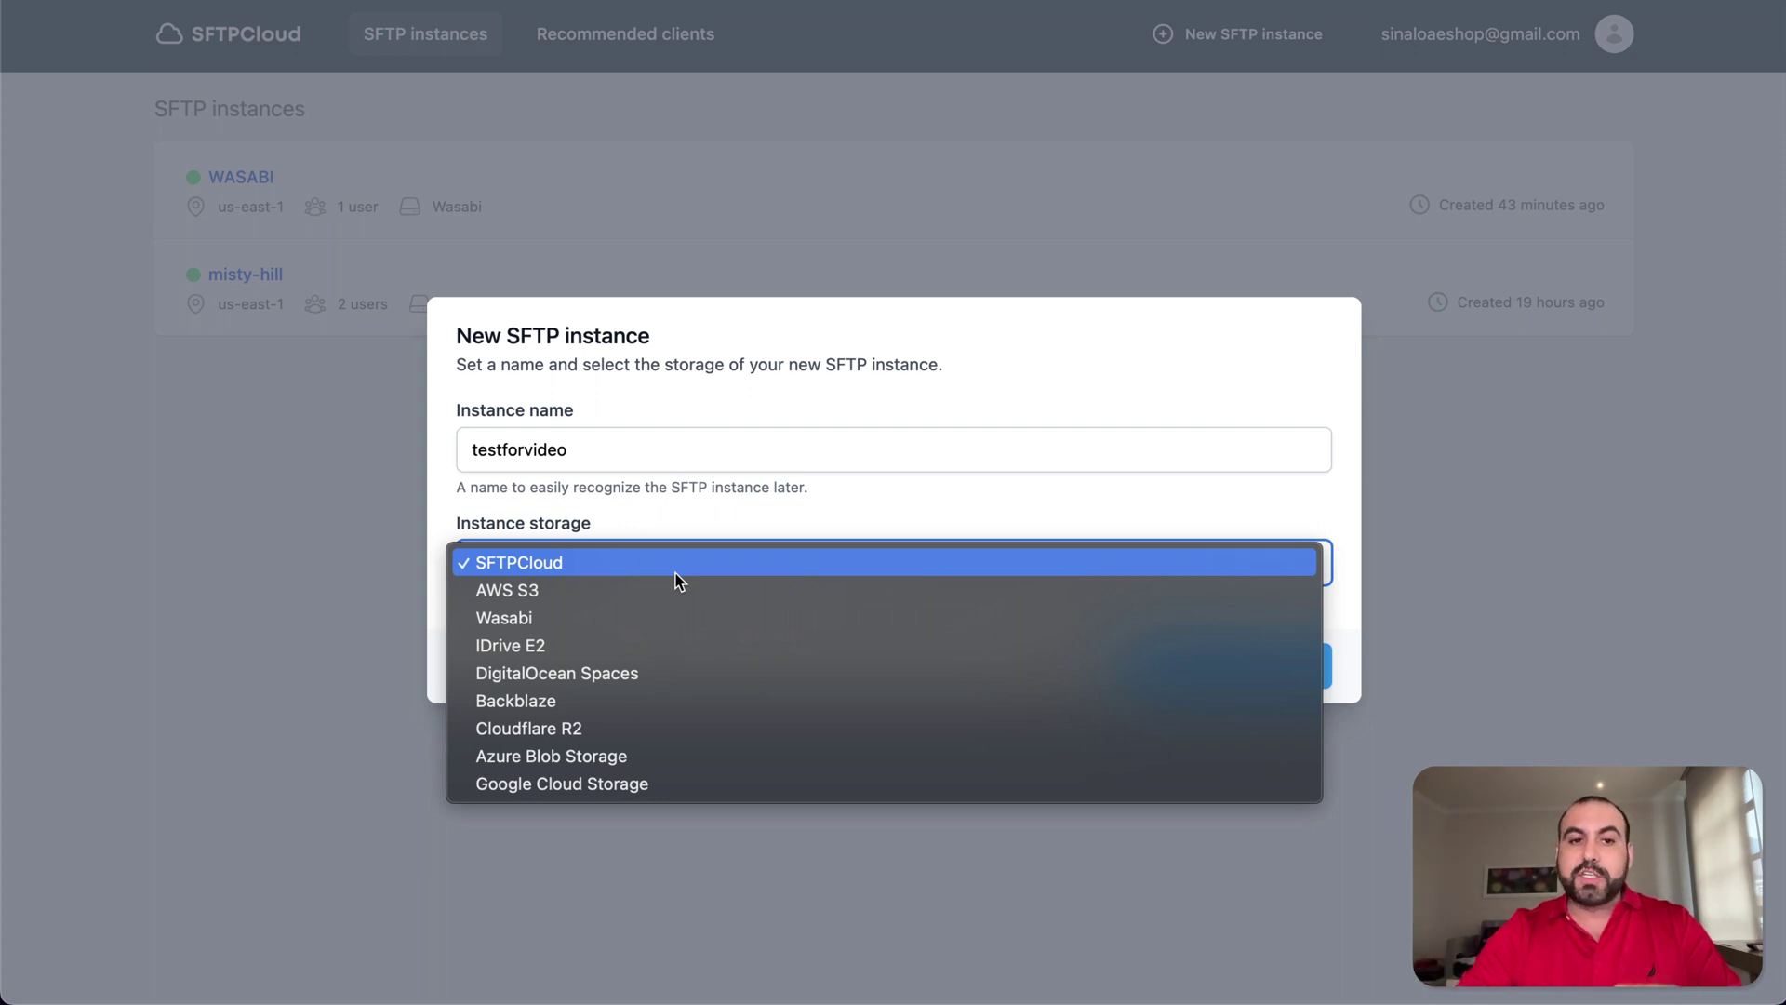
pyautogui.click(573, 565)
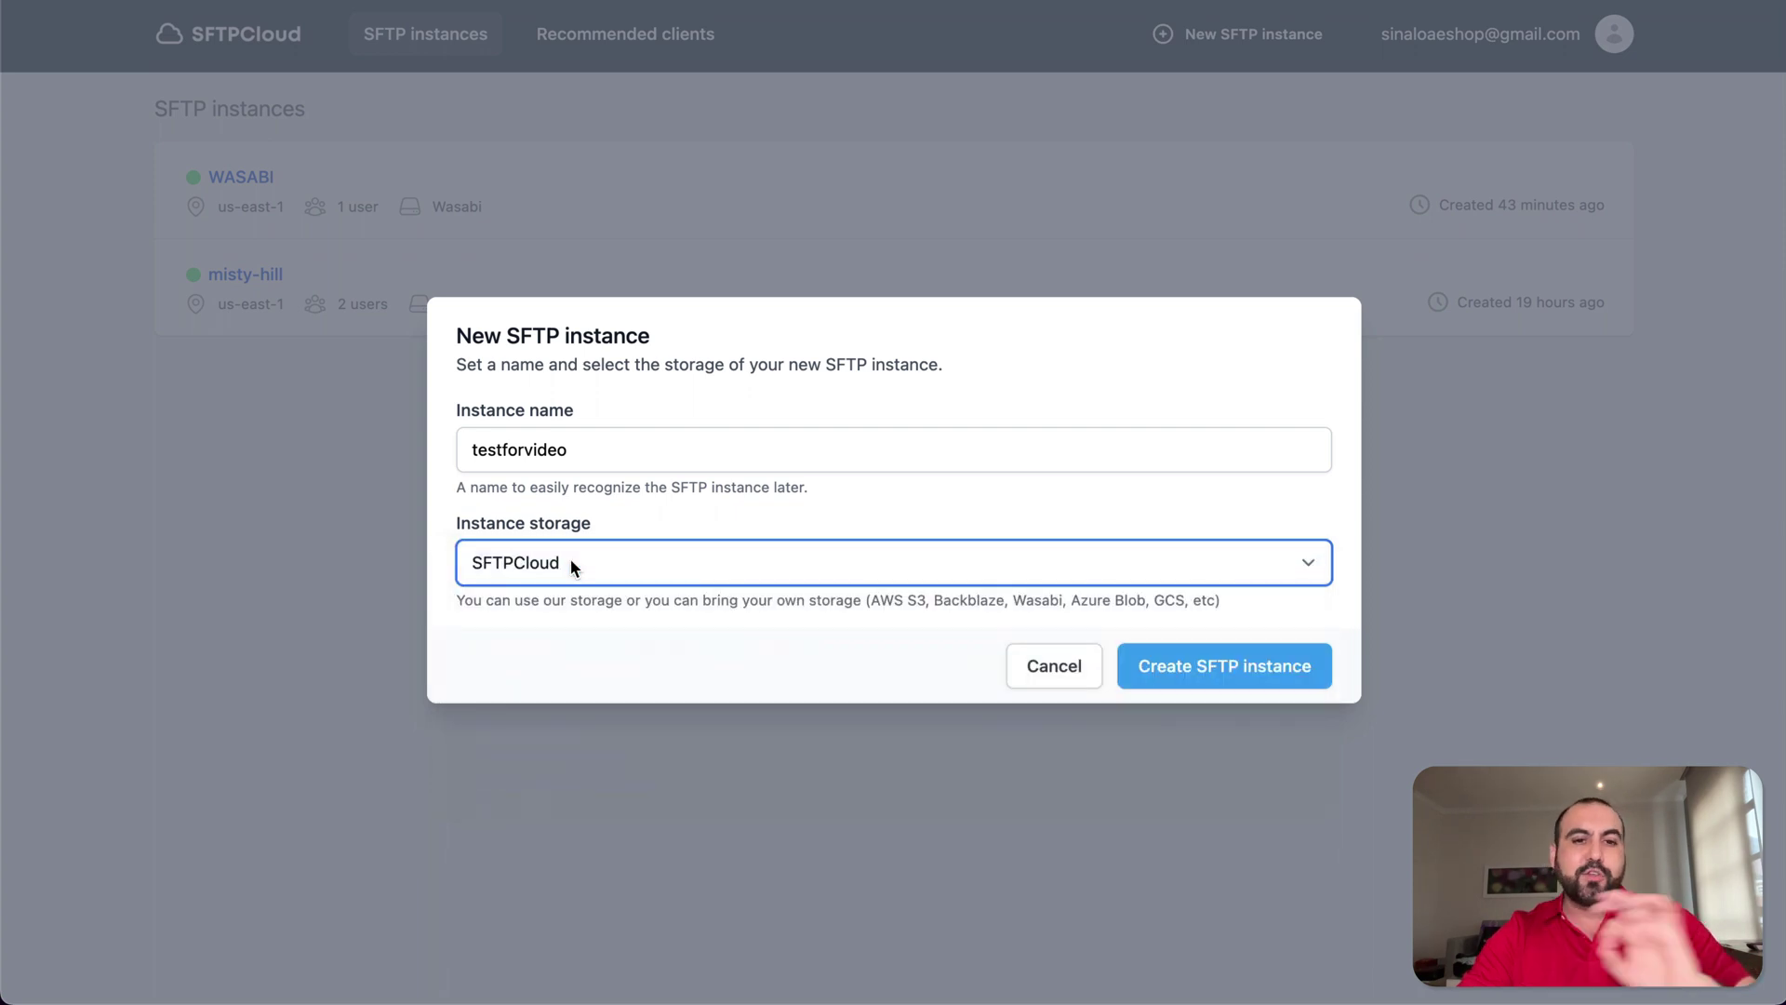
pyautogui.click(572, 565)
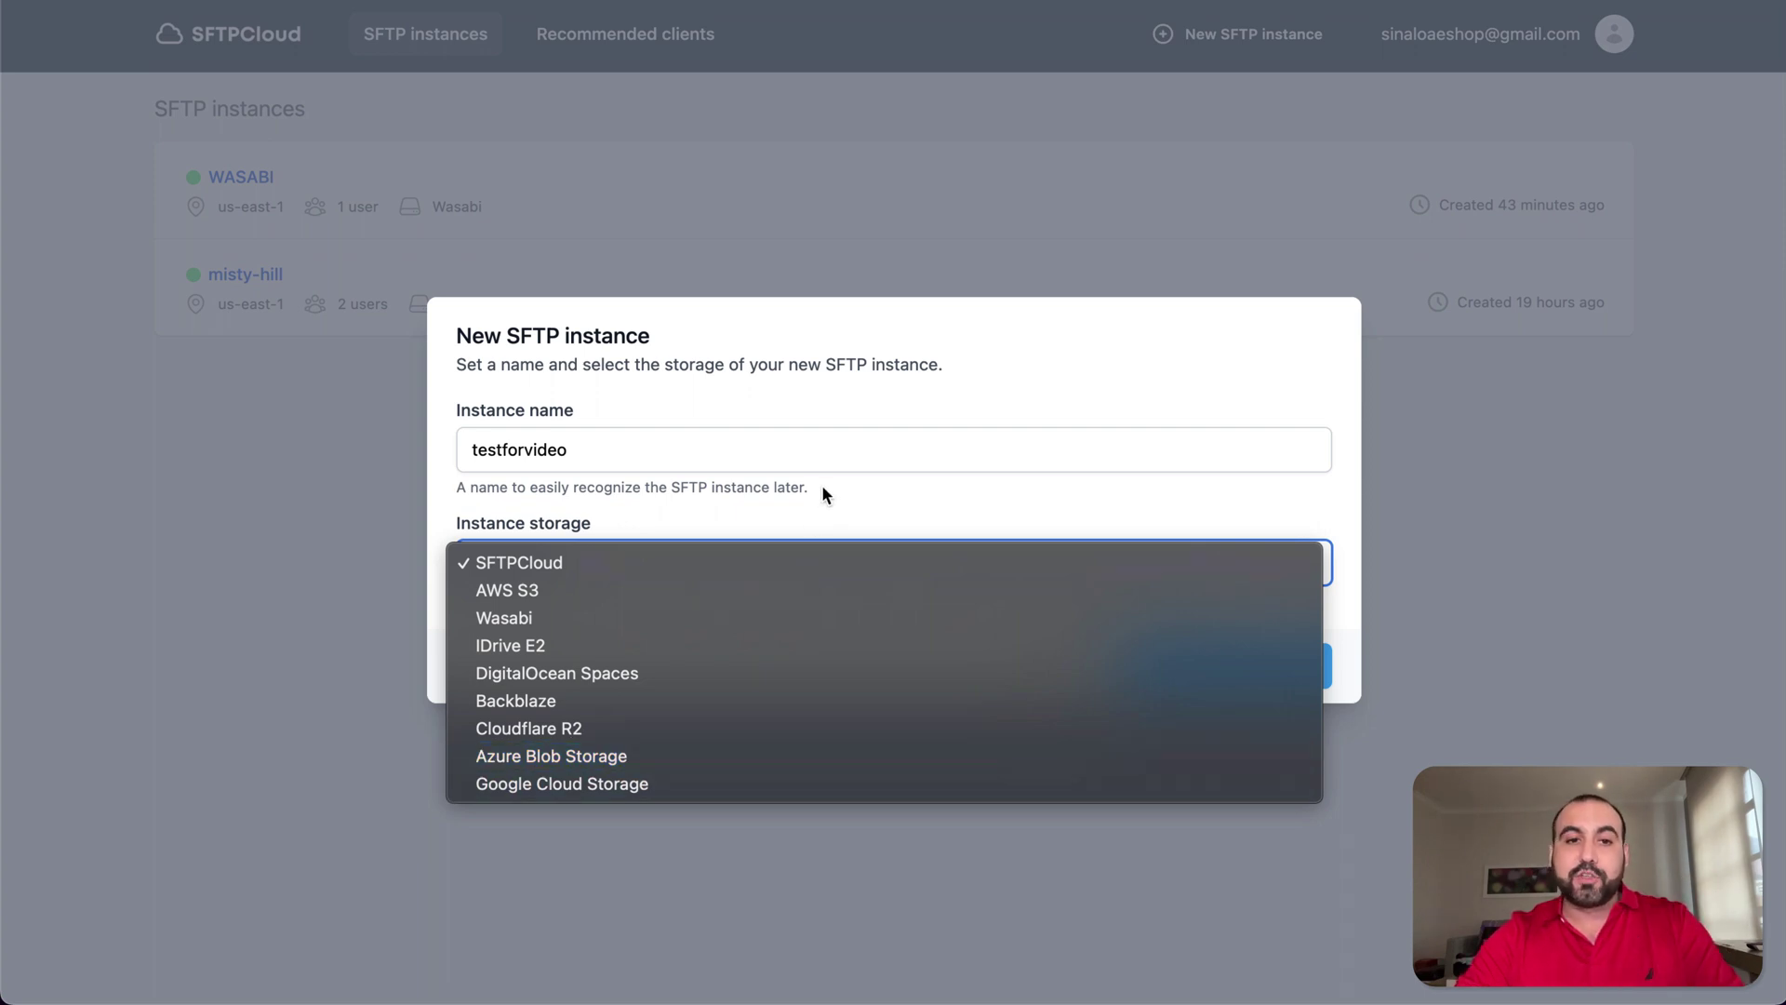
# - Create the testforvideo instance with SFTPCloud storage and return to the SFTP instances list
pyautogui.click(771, 561)
pyautogui.click(1146, 650)
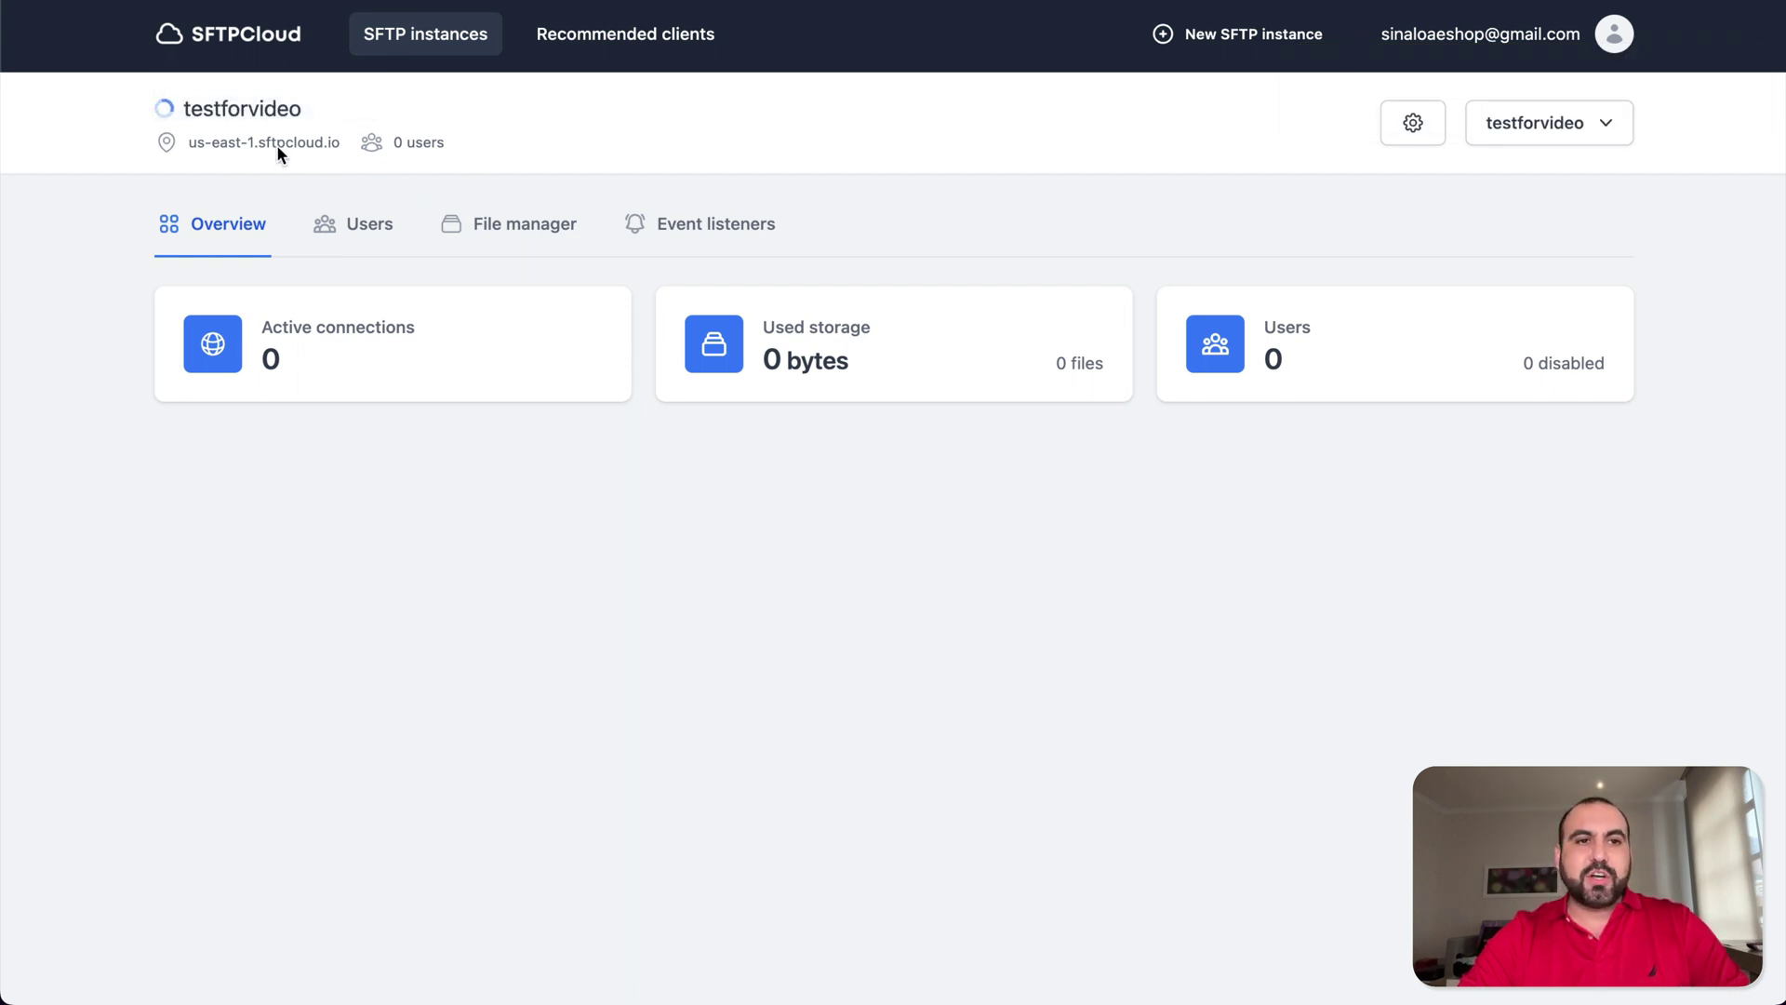
pyautogui.moveTo(167, 117)
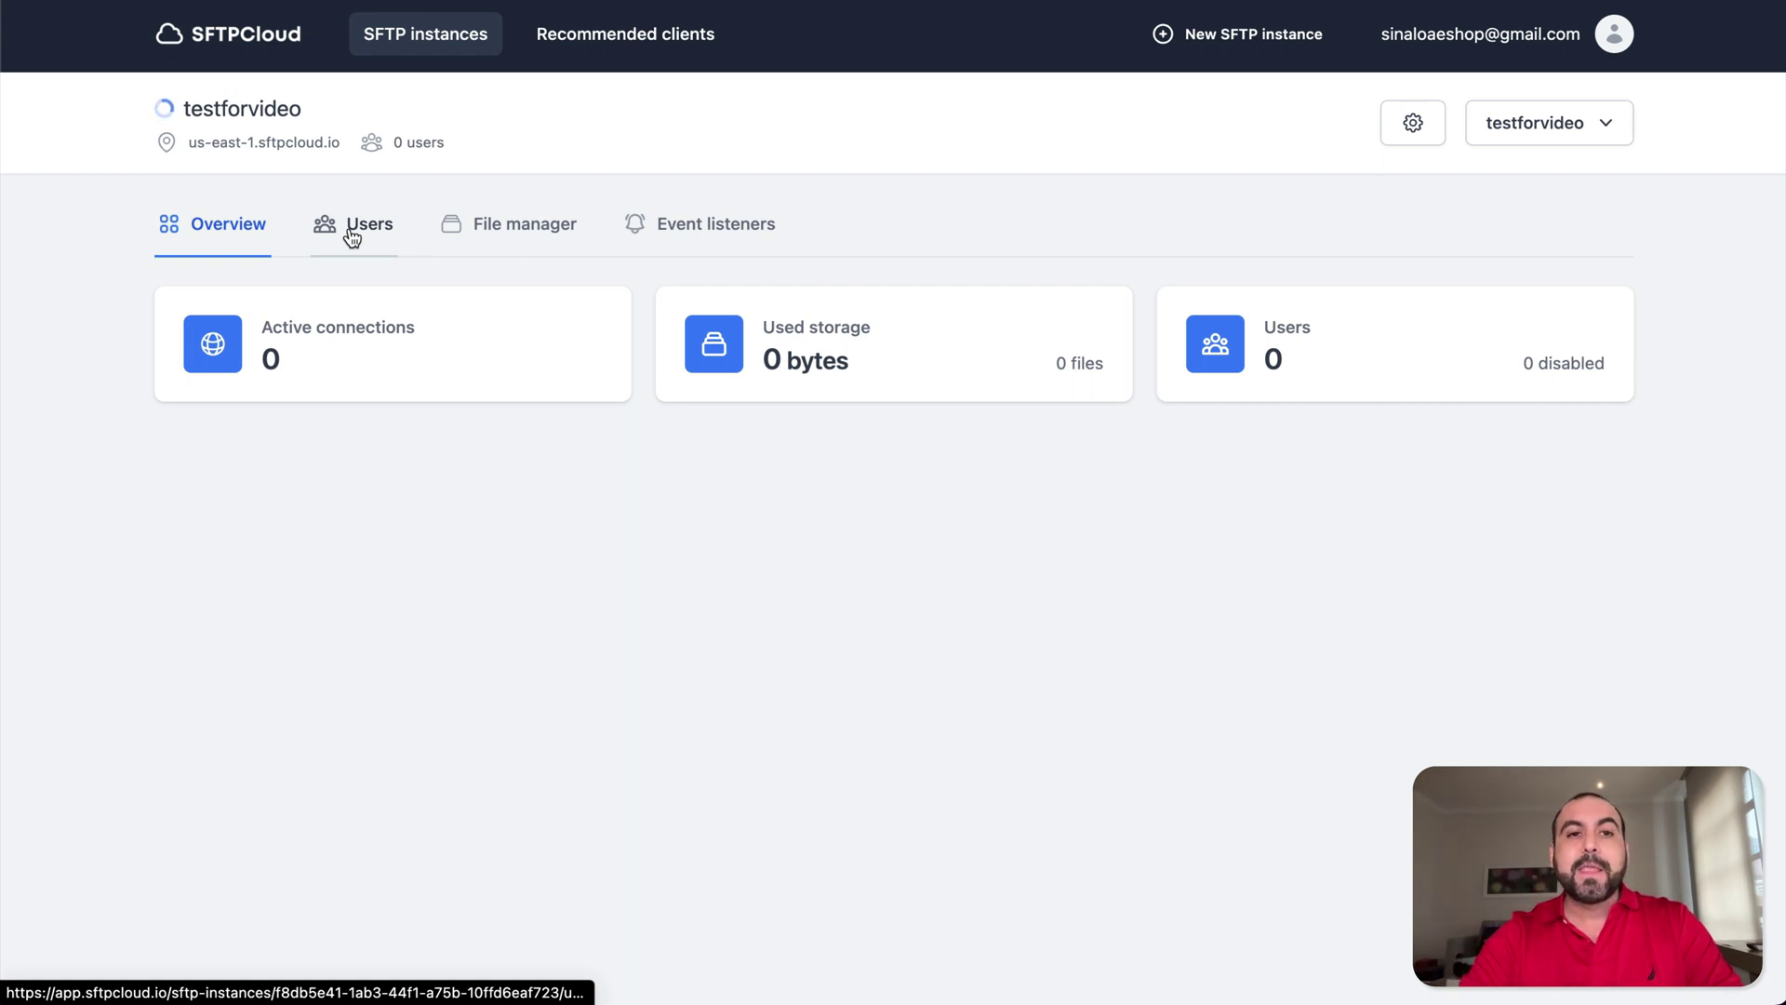
pyautogui.click(457, 43)
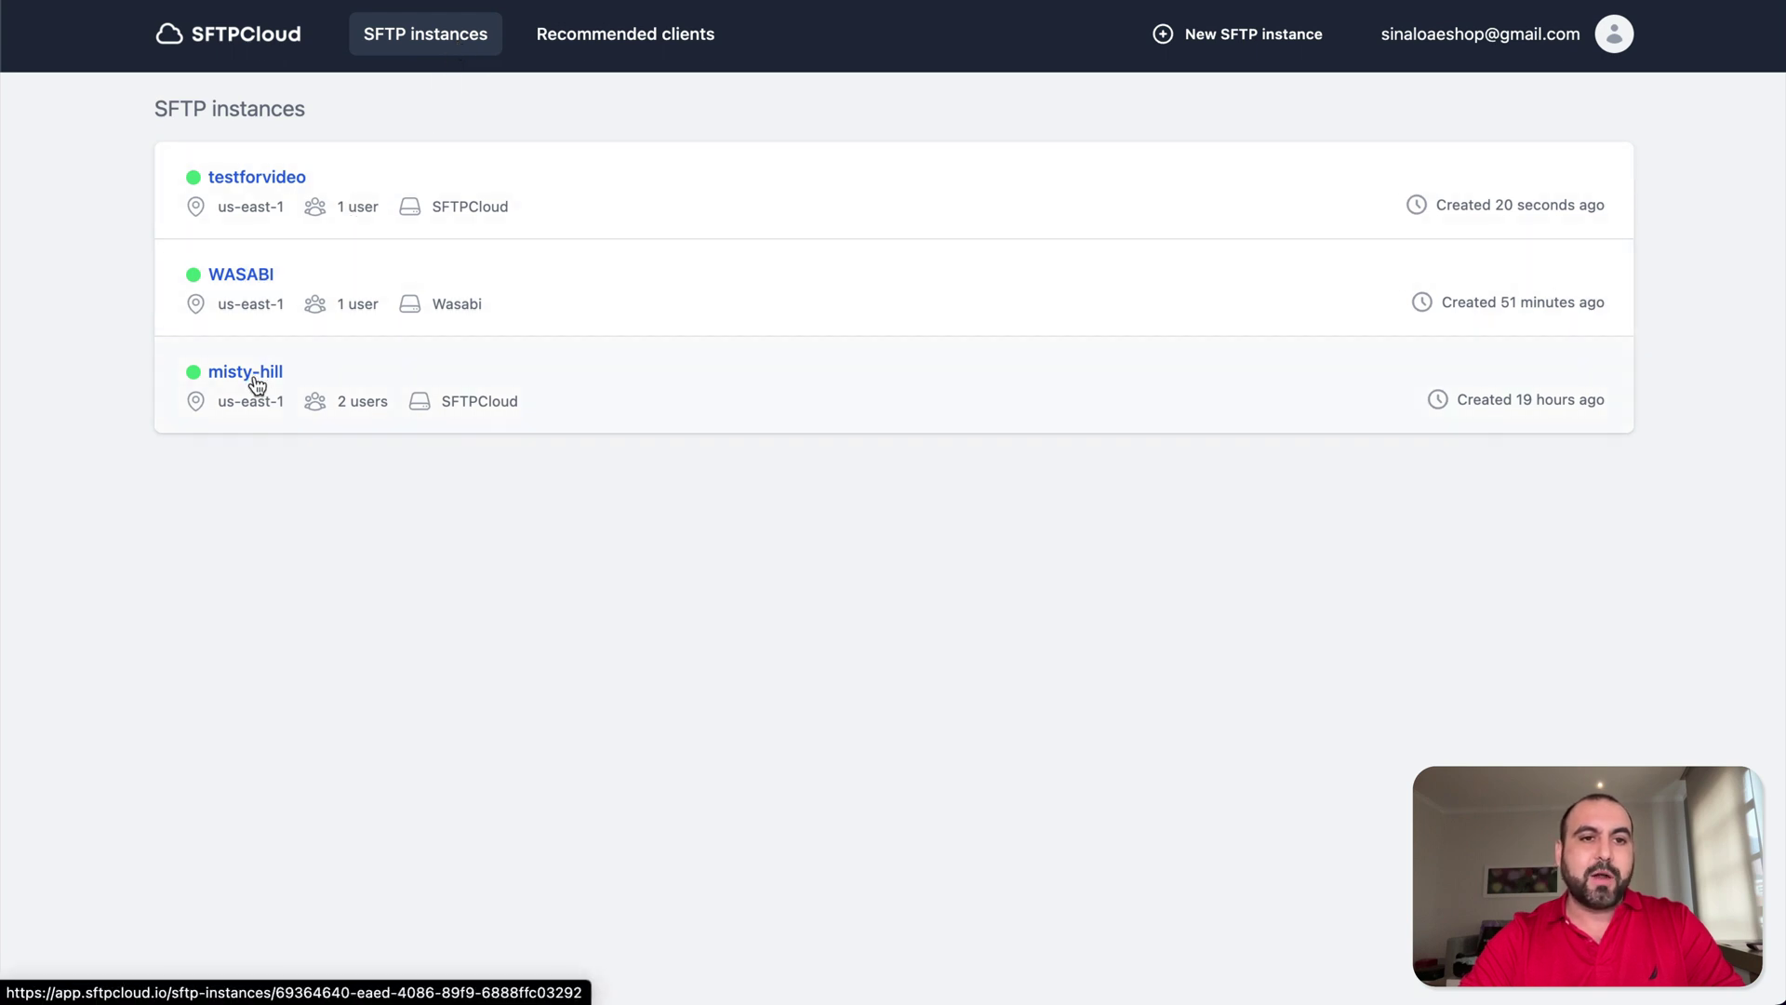
# - Show misty-hill's first user's connection details: host us-east-1.sftpcloud.io, SFTP port 22, FTPS port 21
pyautogui.click(257, 377)
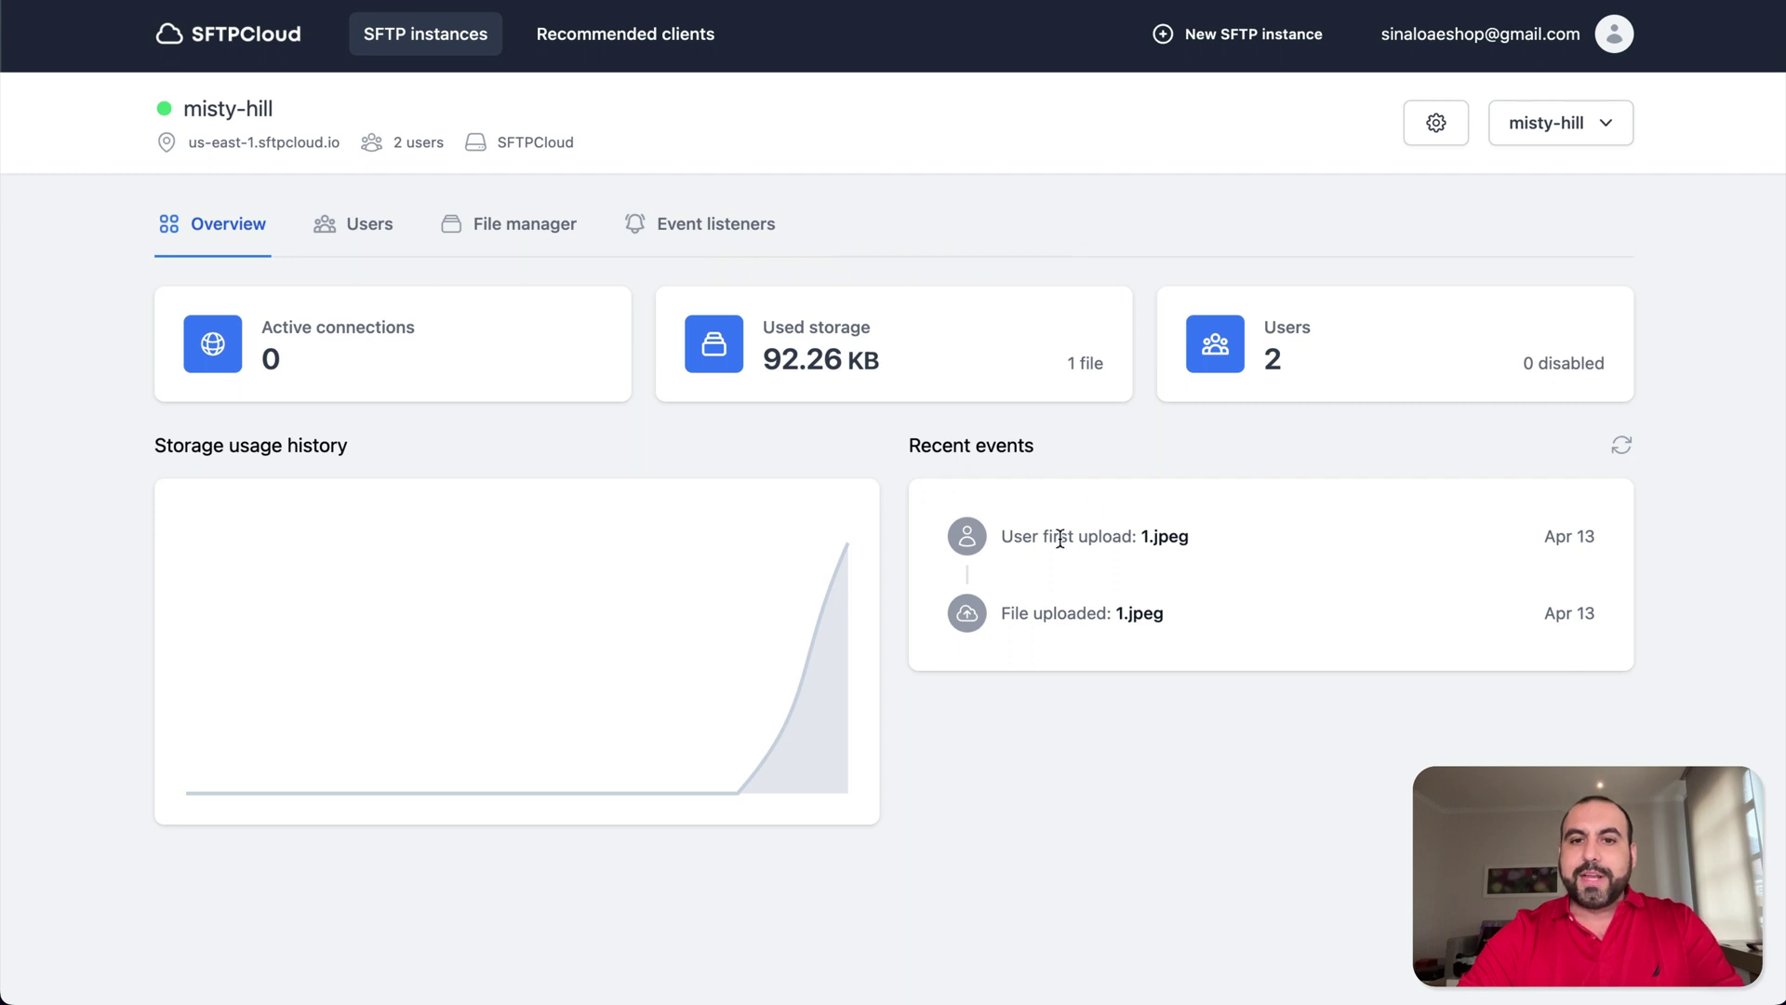
pyautogui.click(364, 245)
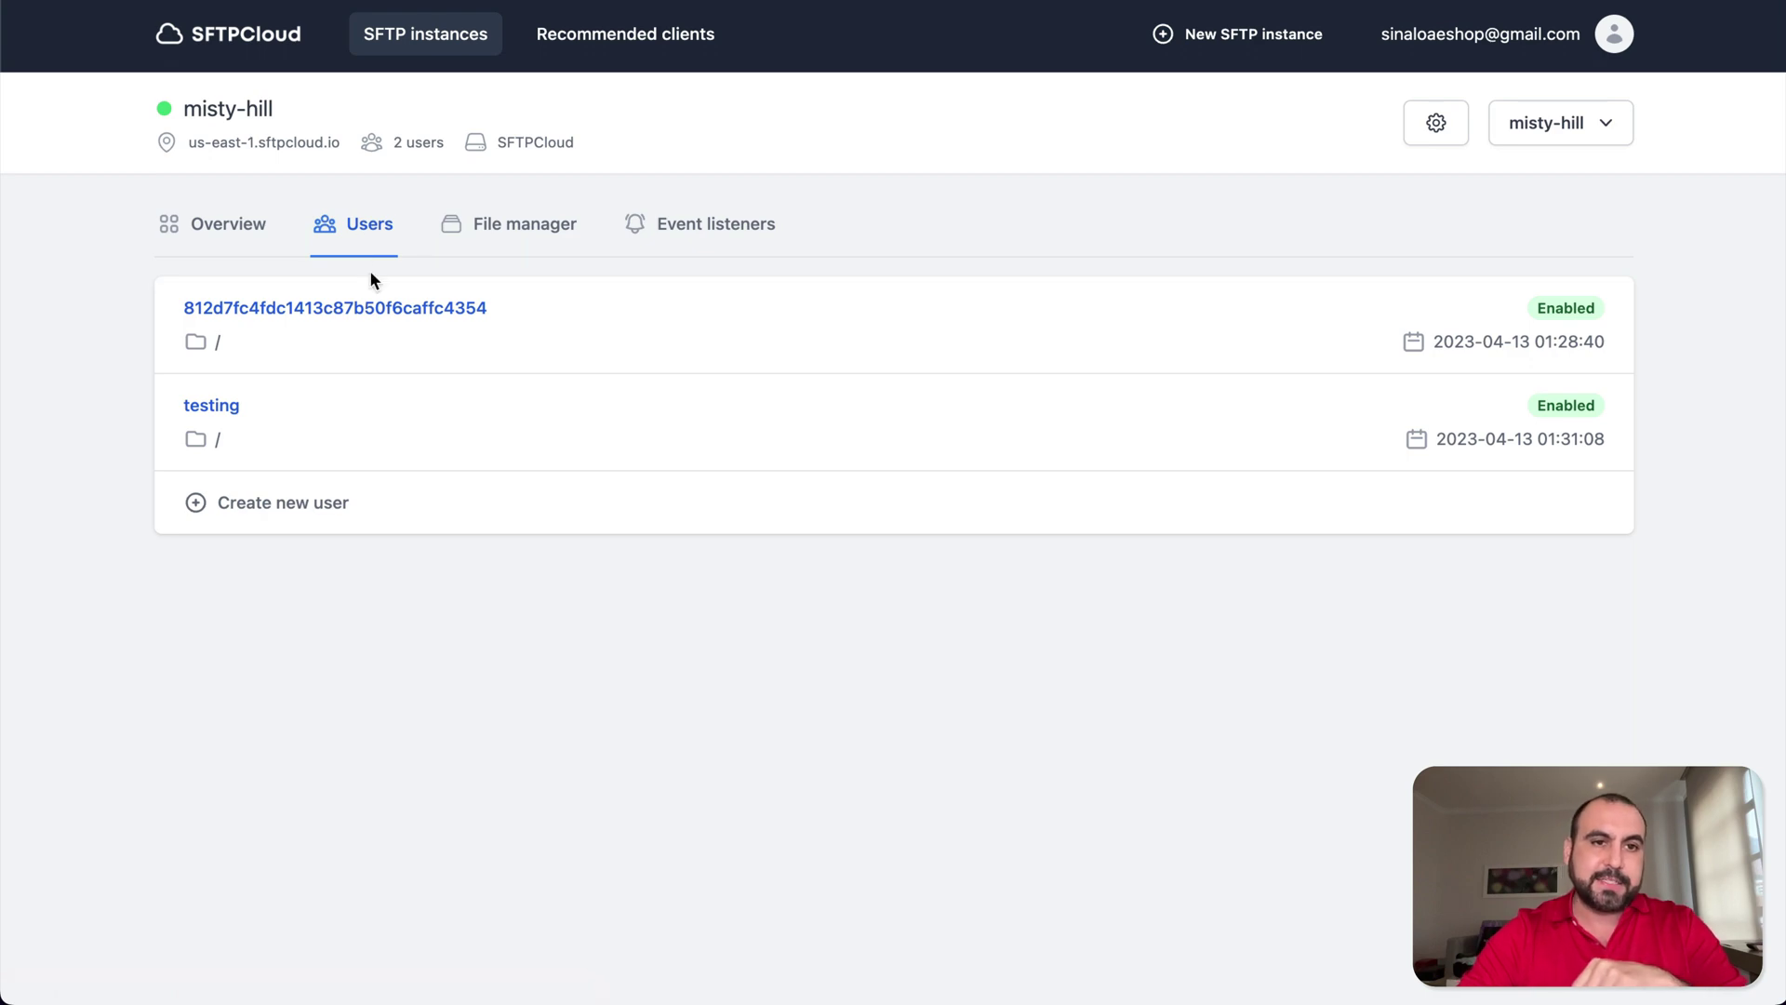
pyautogui.click(424, 307)
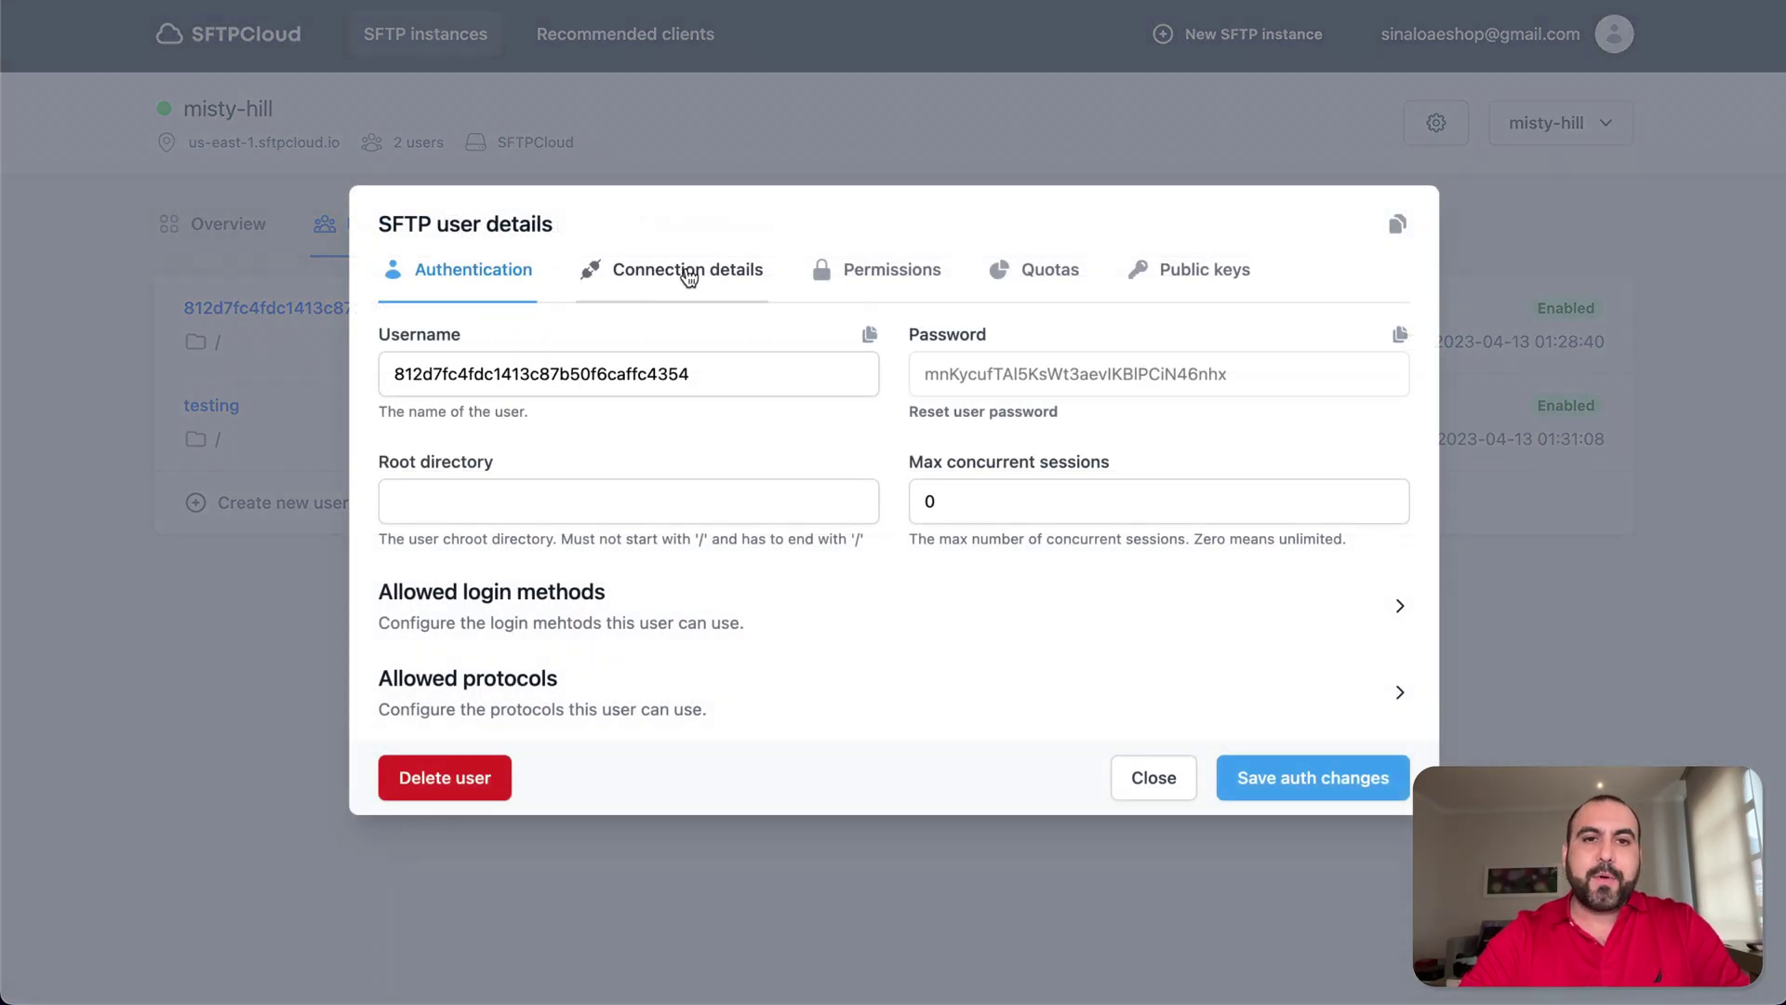
pyautogui.click(700, 284)
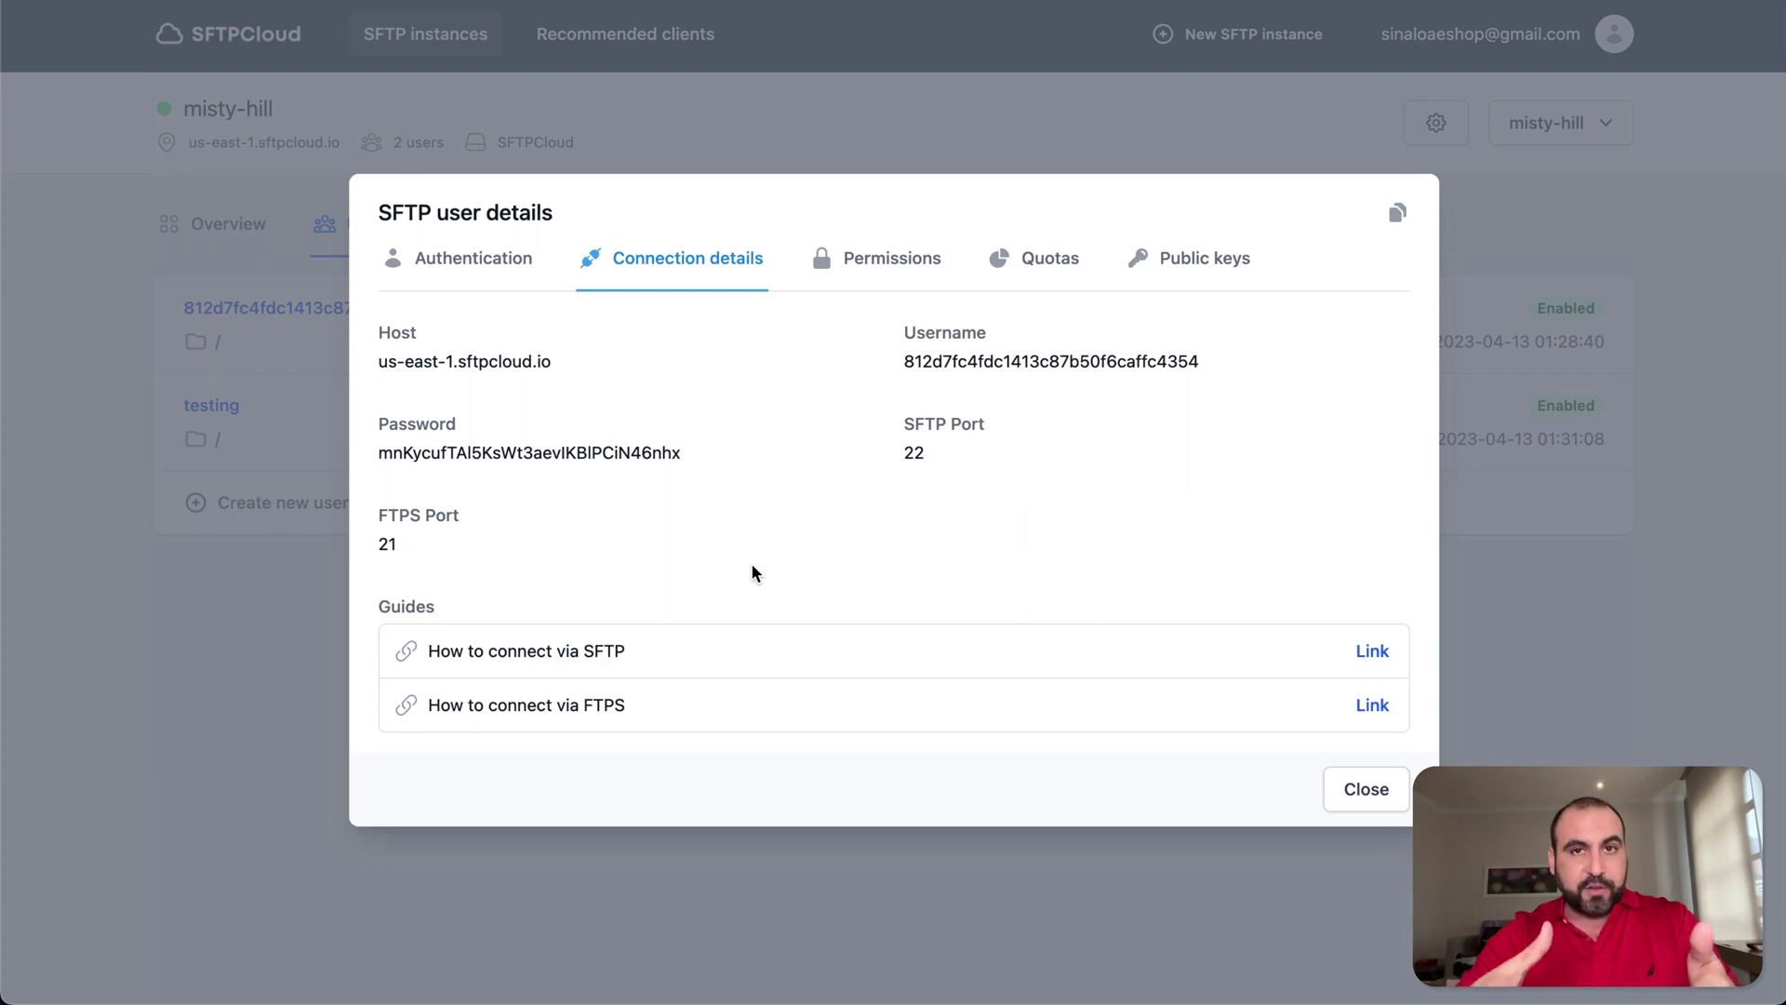
# - Connect Cyberduck over SFTP to us-east-1.sftpcloud.io on port 22 with the copied host address
pyautogui.hotkey('ctrl', 'Up')
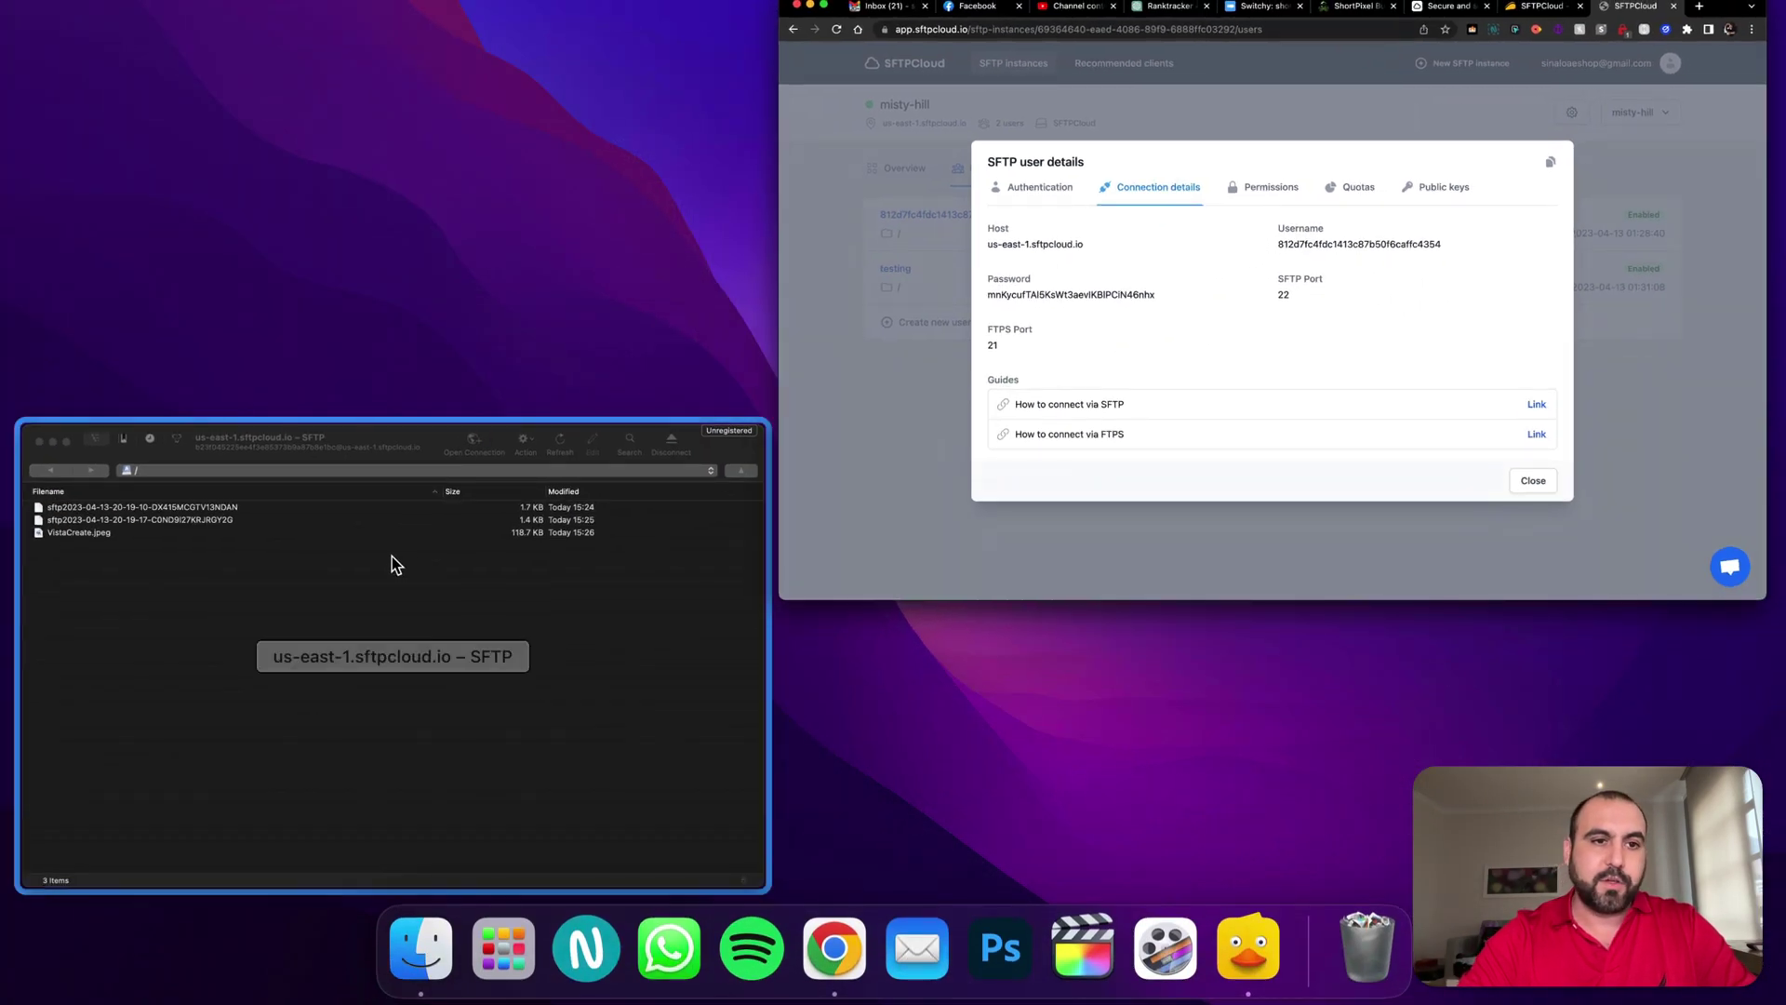
pyautogui.click(383, 594)
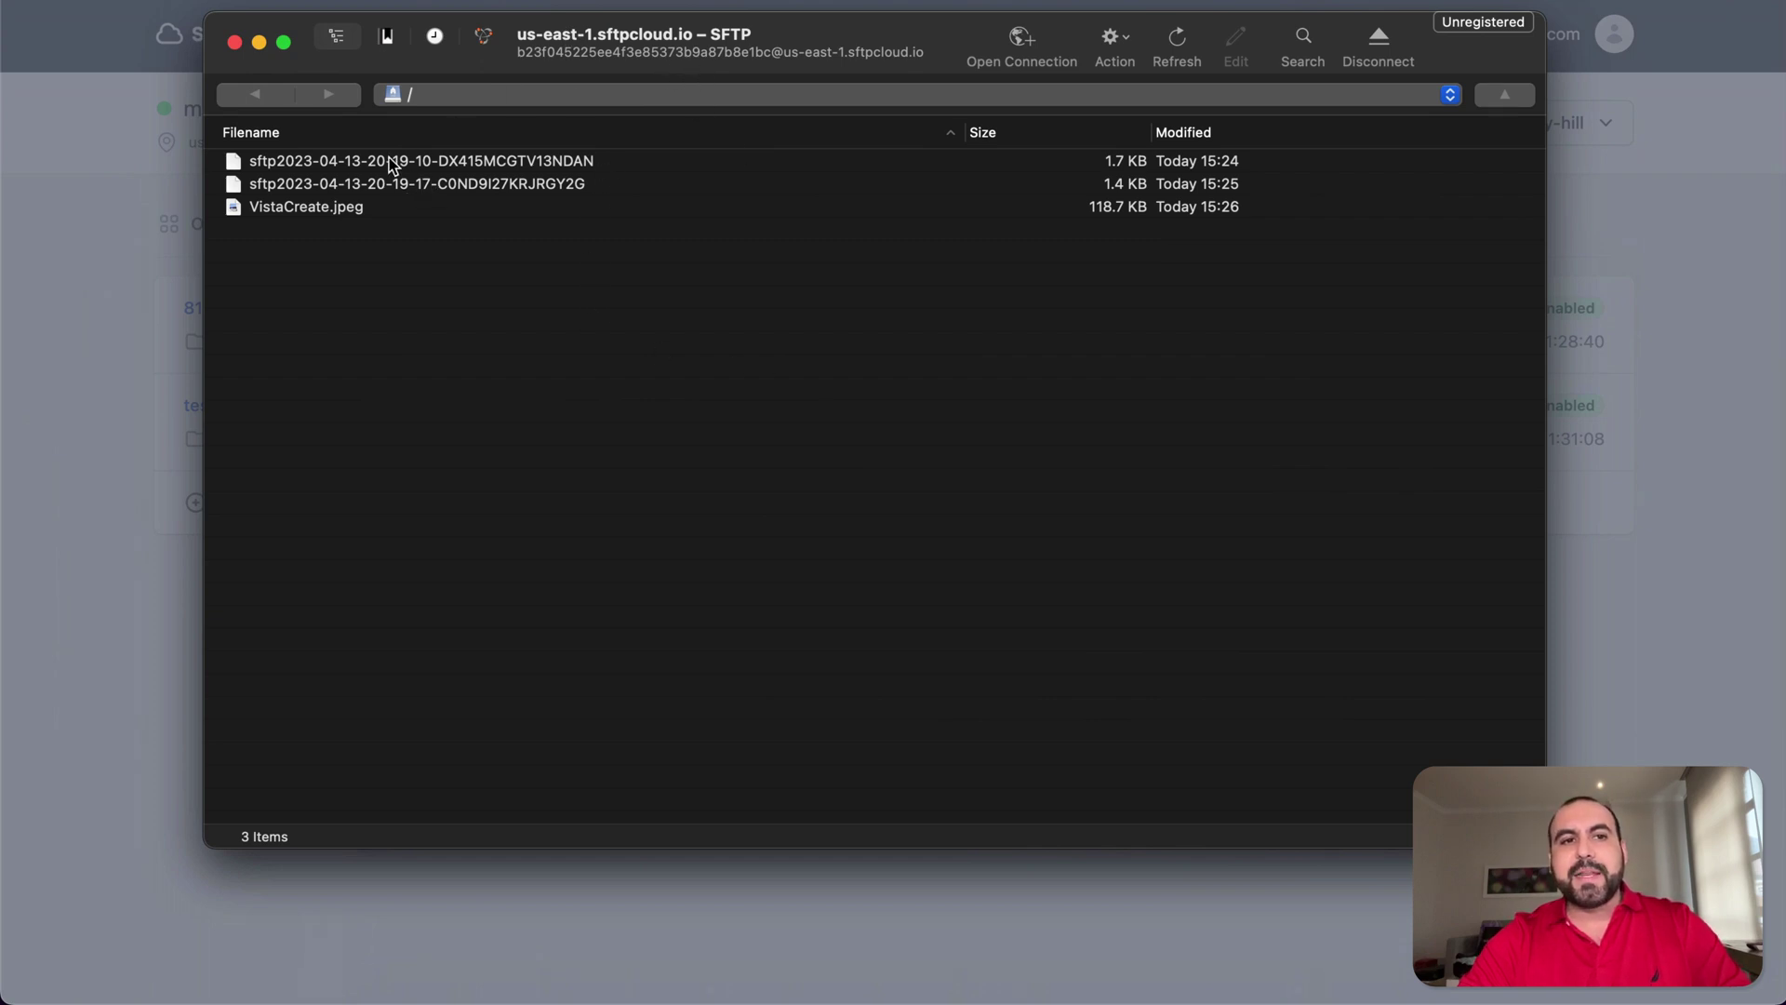
pyautogui.click(1023, 42)
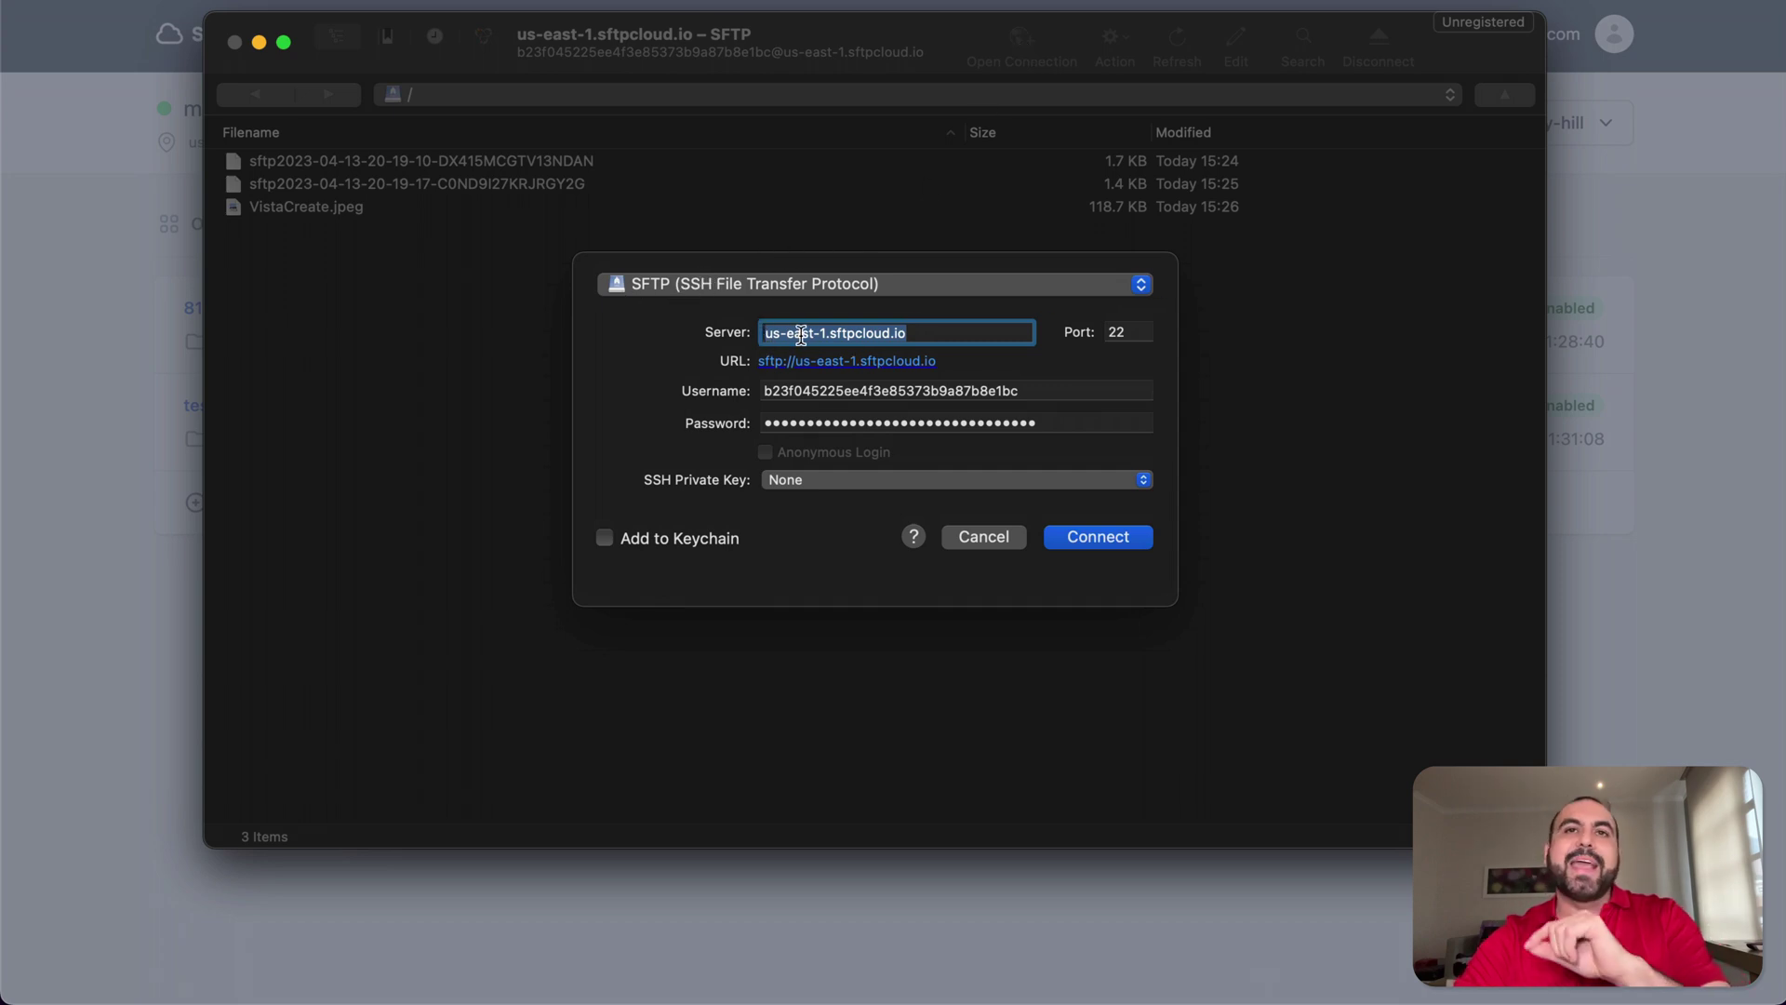
pyautogui.click(1631, 333)
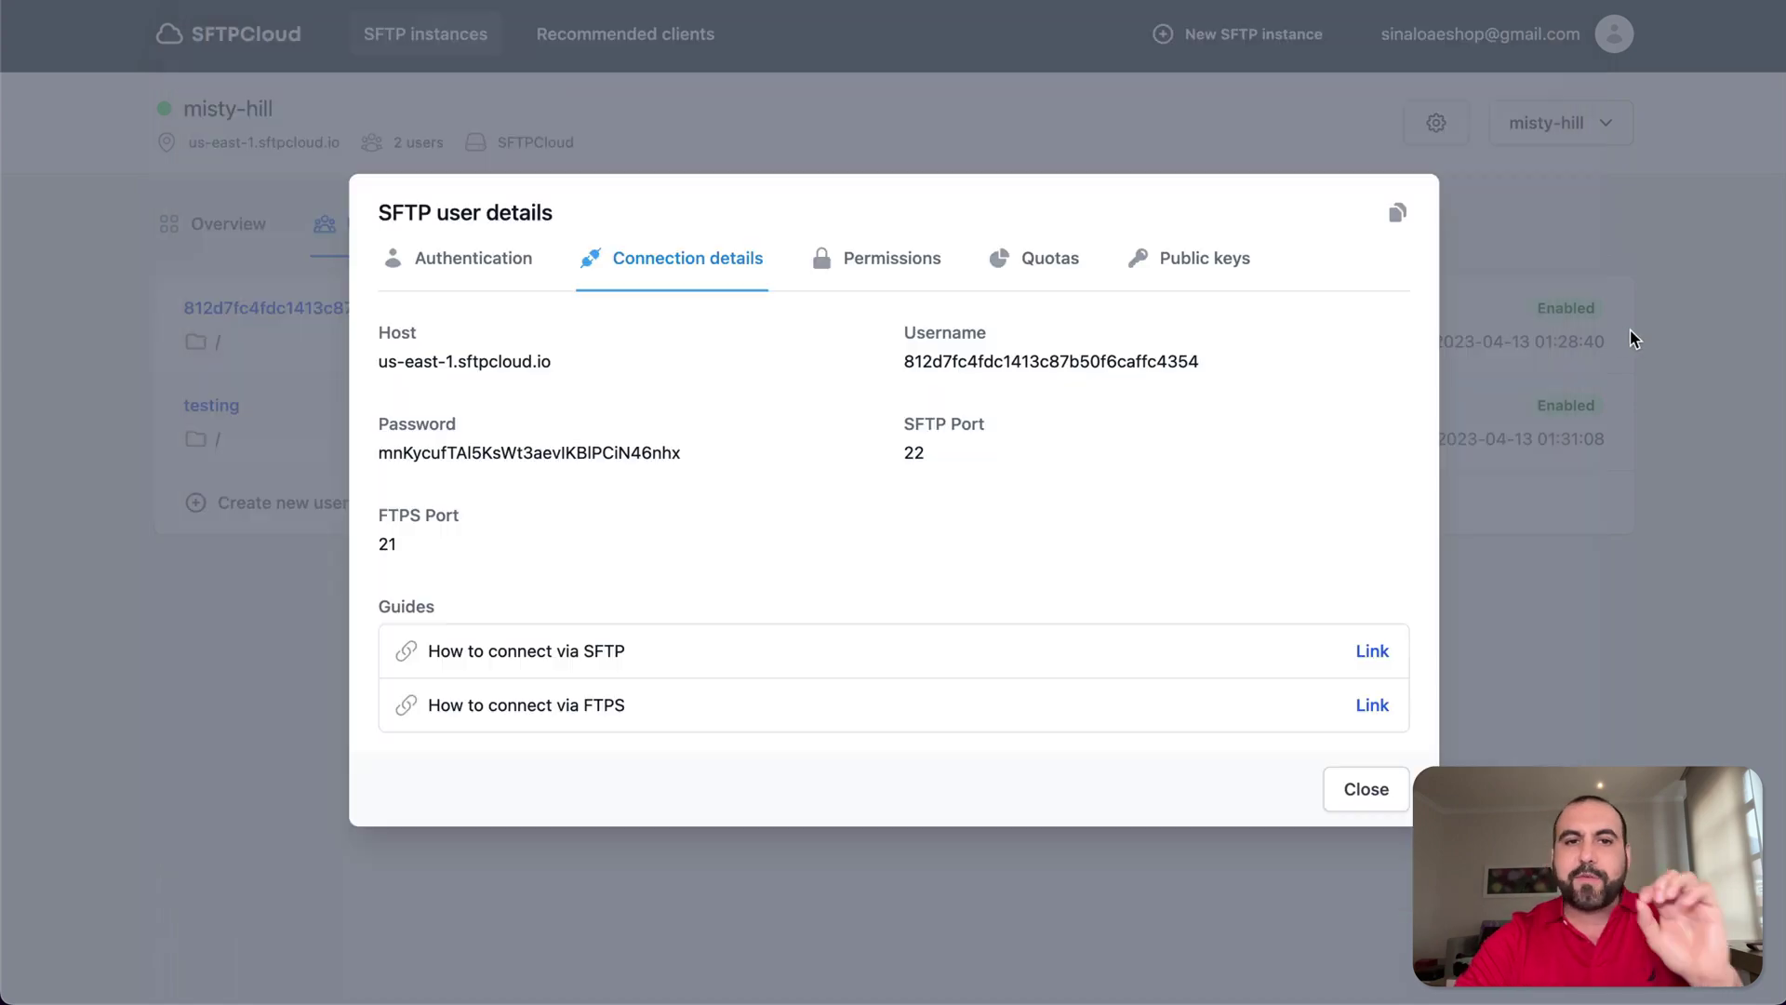
pyautogui.click(435, 362)
pyautogui.click(572, 470)
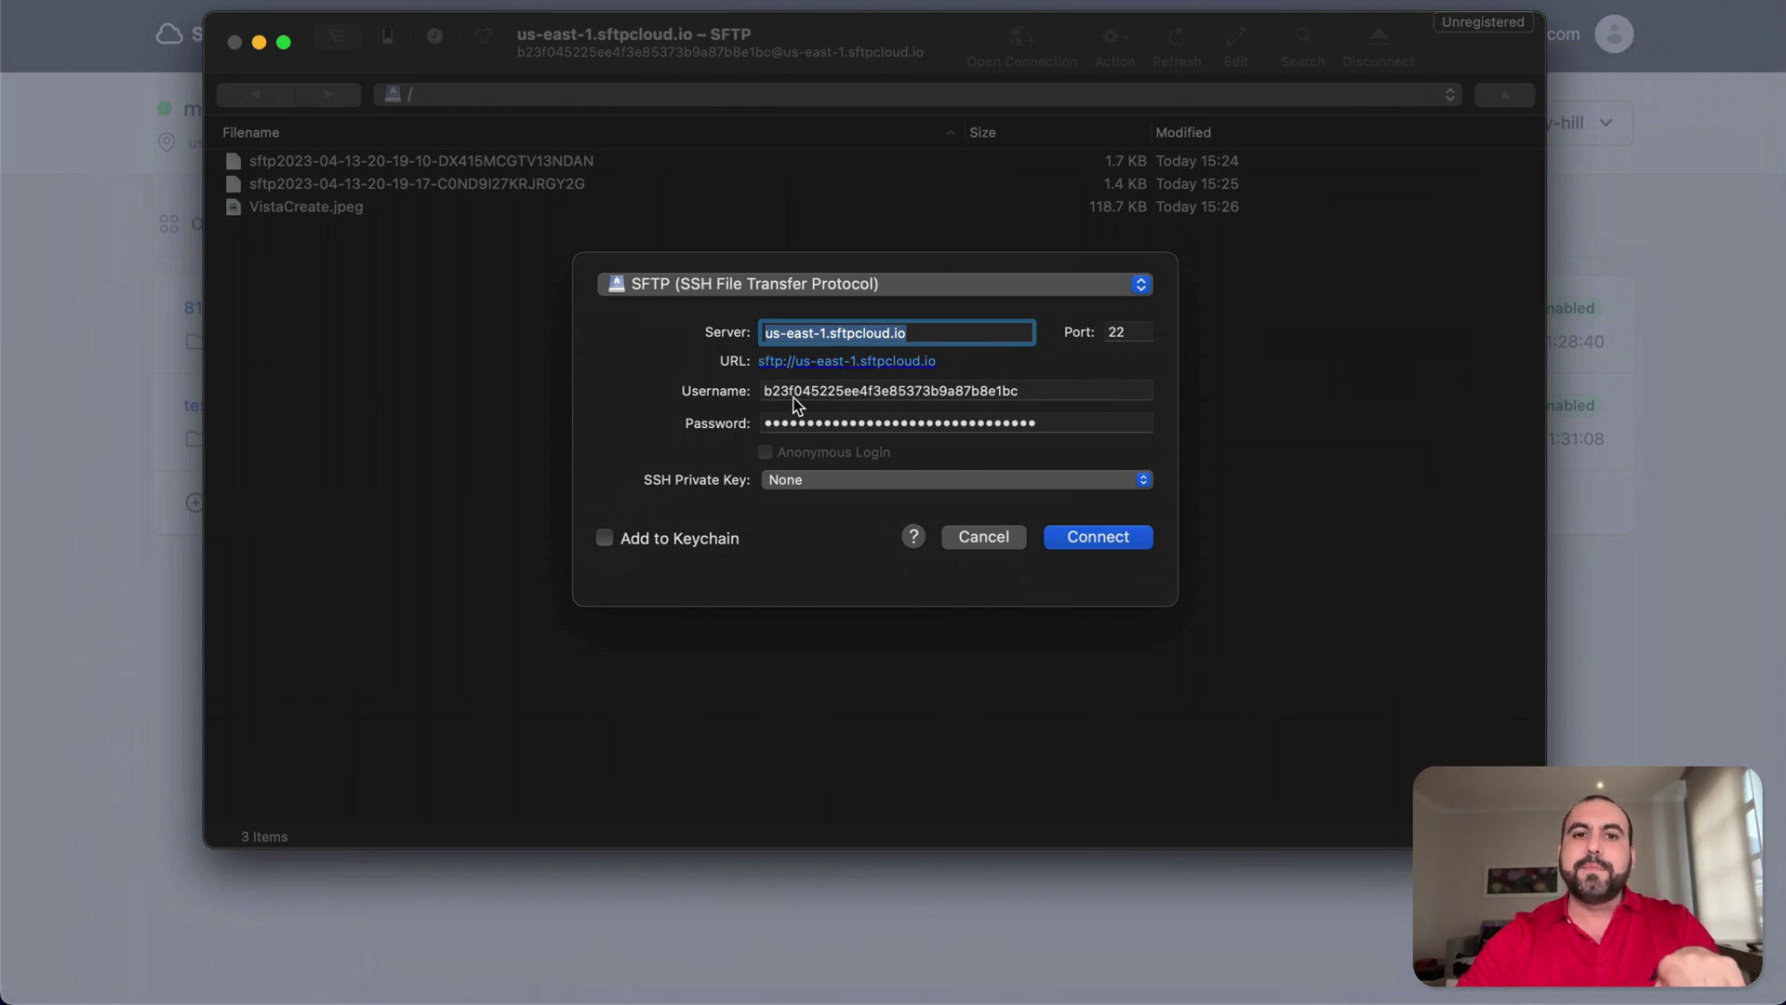
pyautogui.click(1006, 545)
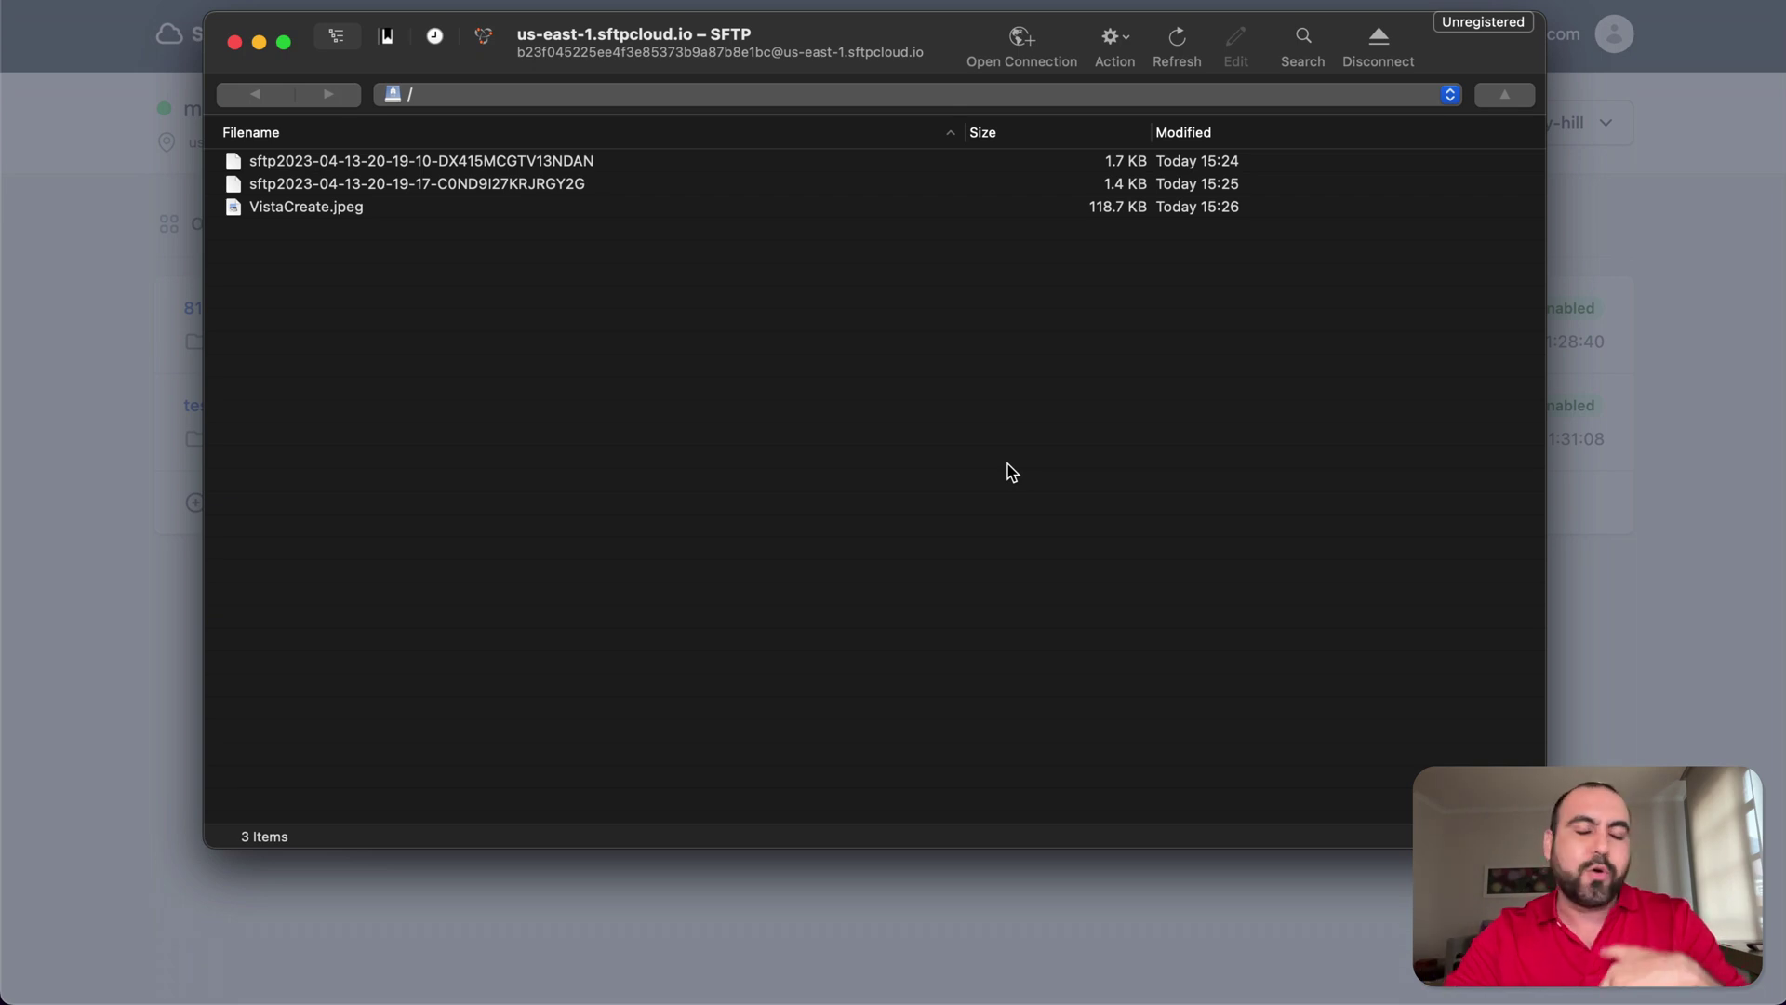
# - Review the user's root-path permission in the editor and cancel without saving
pyautogui.press('super+Tab')
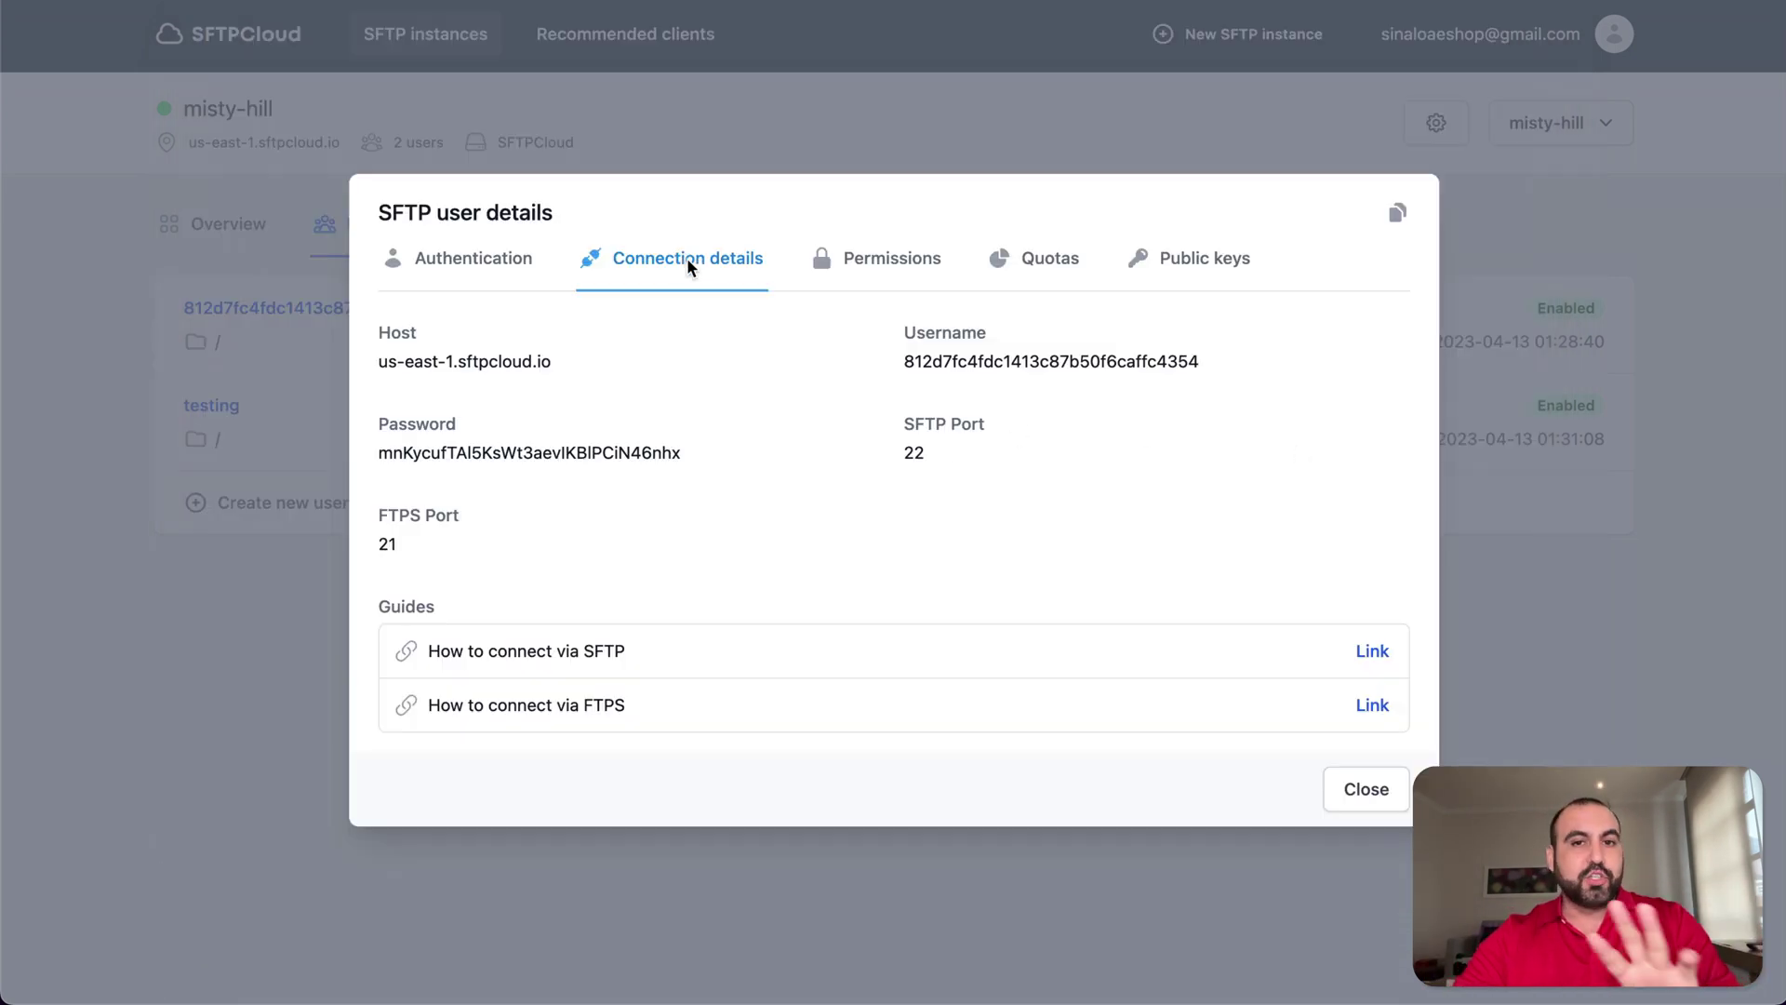
pyautogui.click(863, 270)
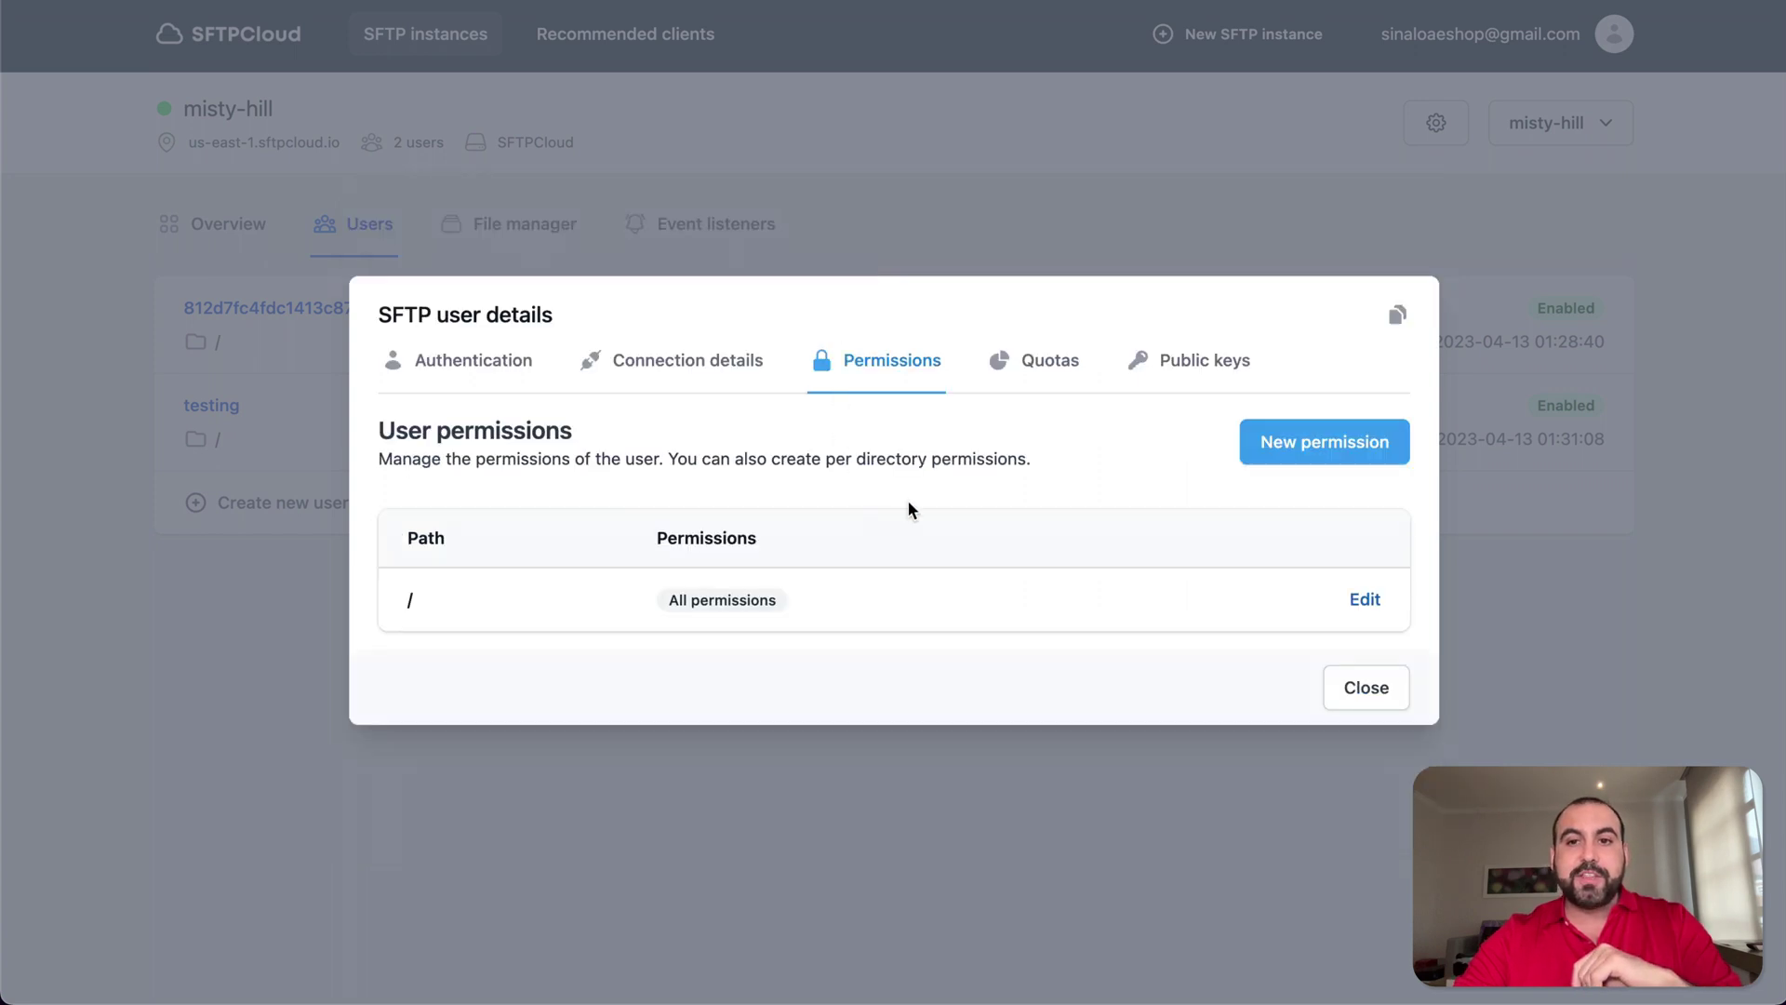
pyautogui.click(1363, 603)
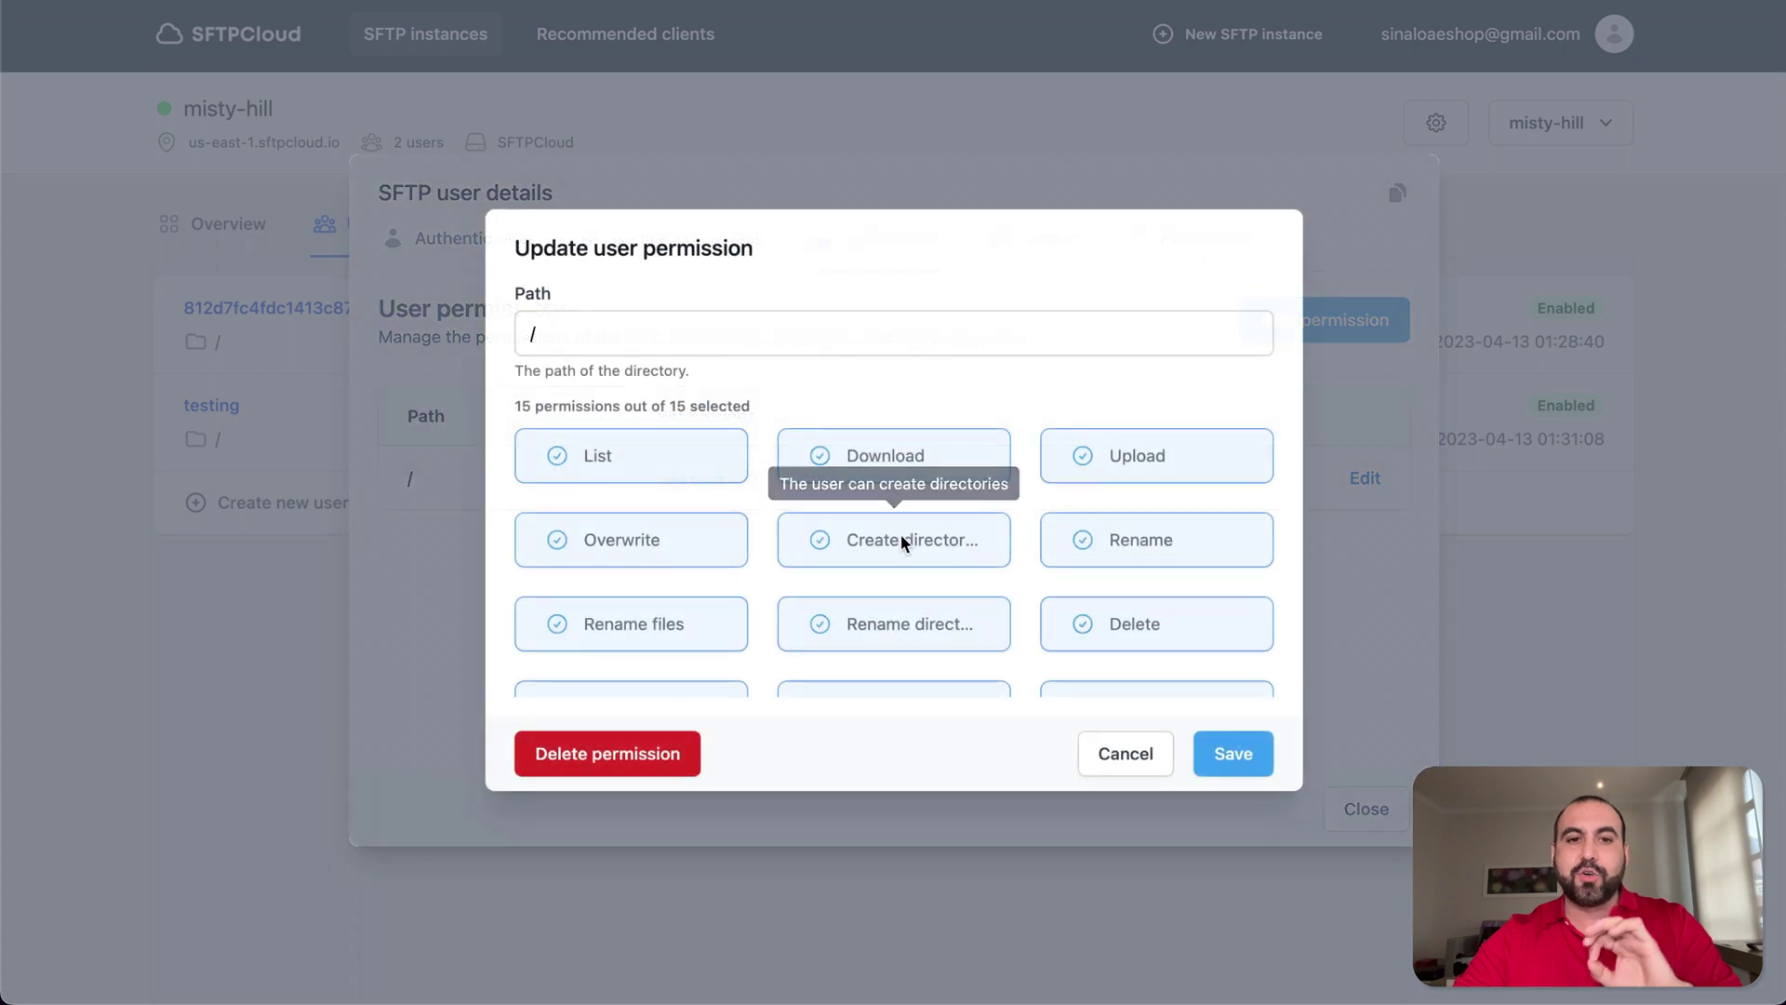
pyautogui.scroll(-3, 885, 530)
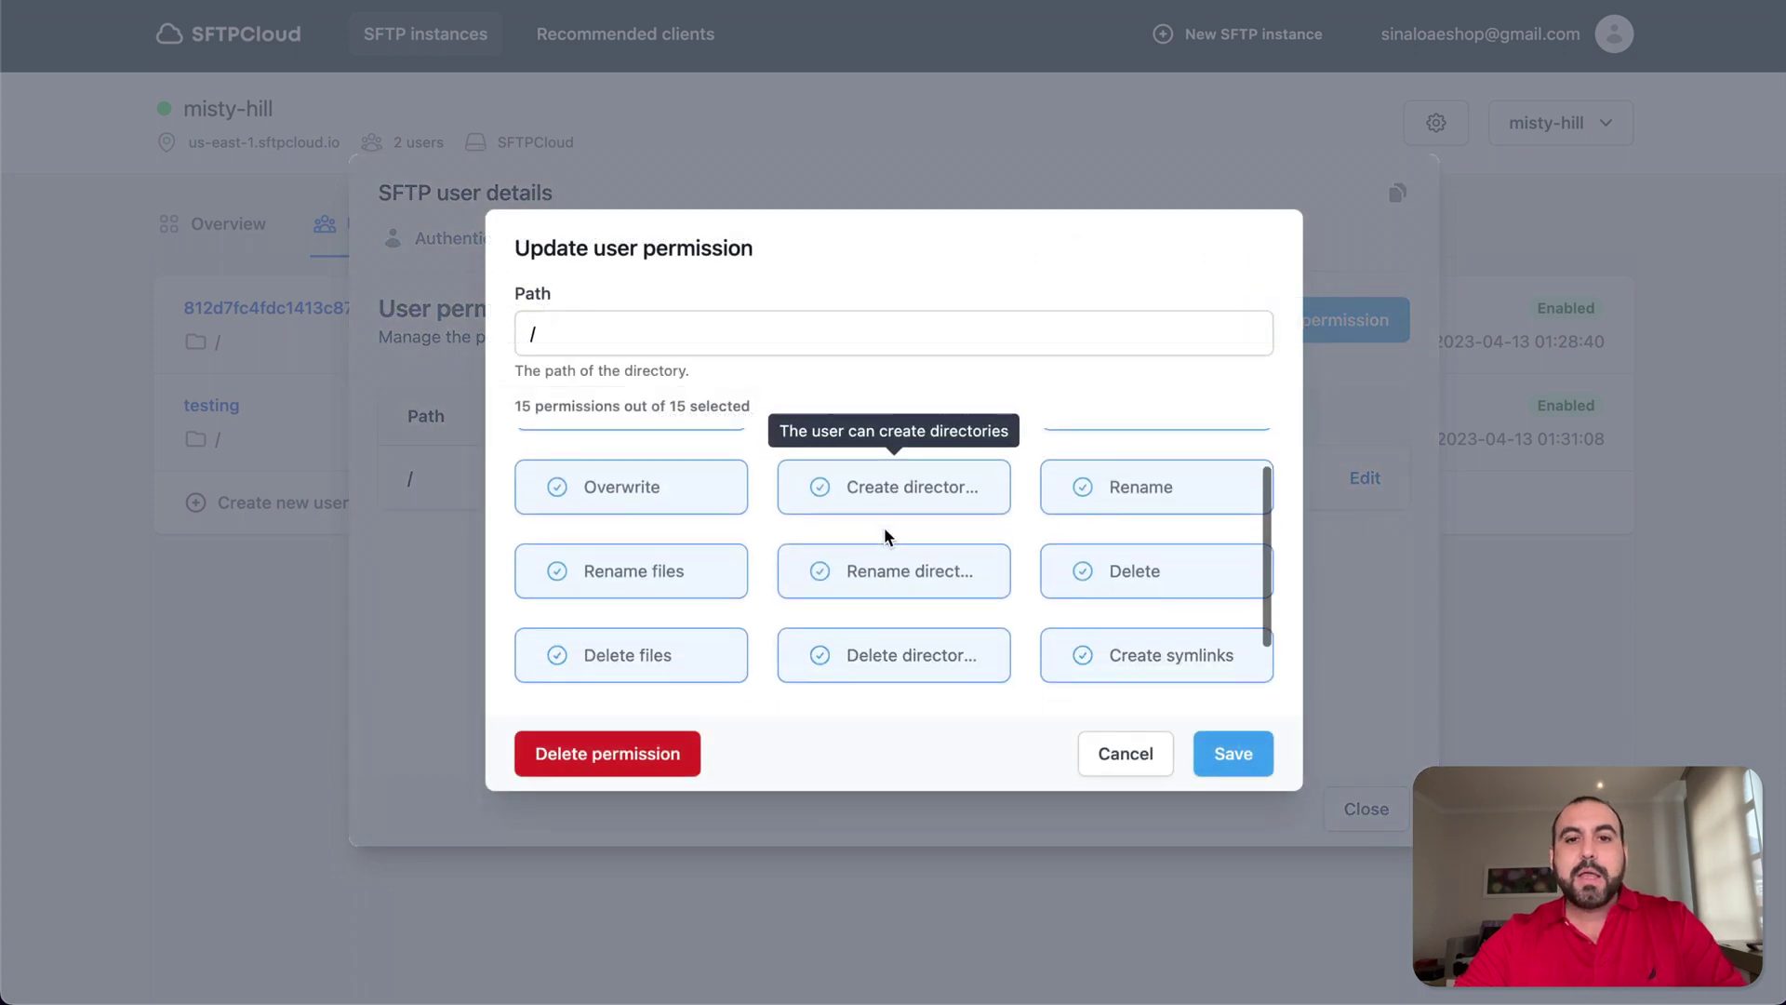
pyautogui.click(1123, 769)
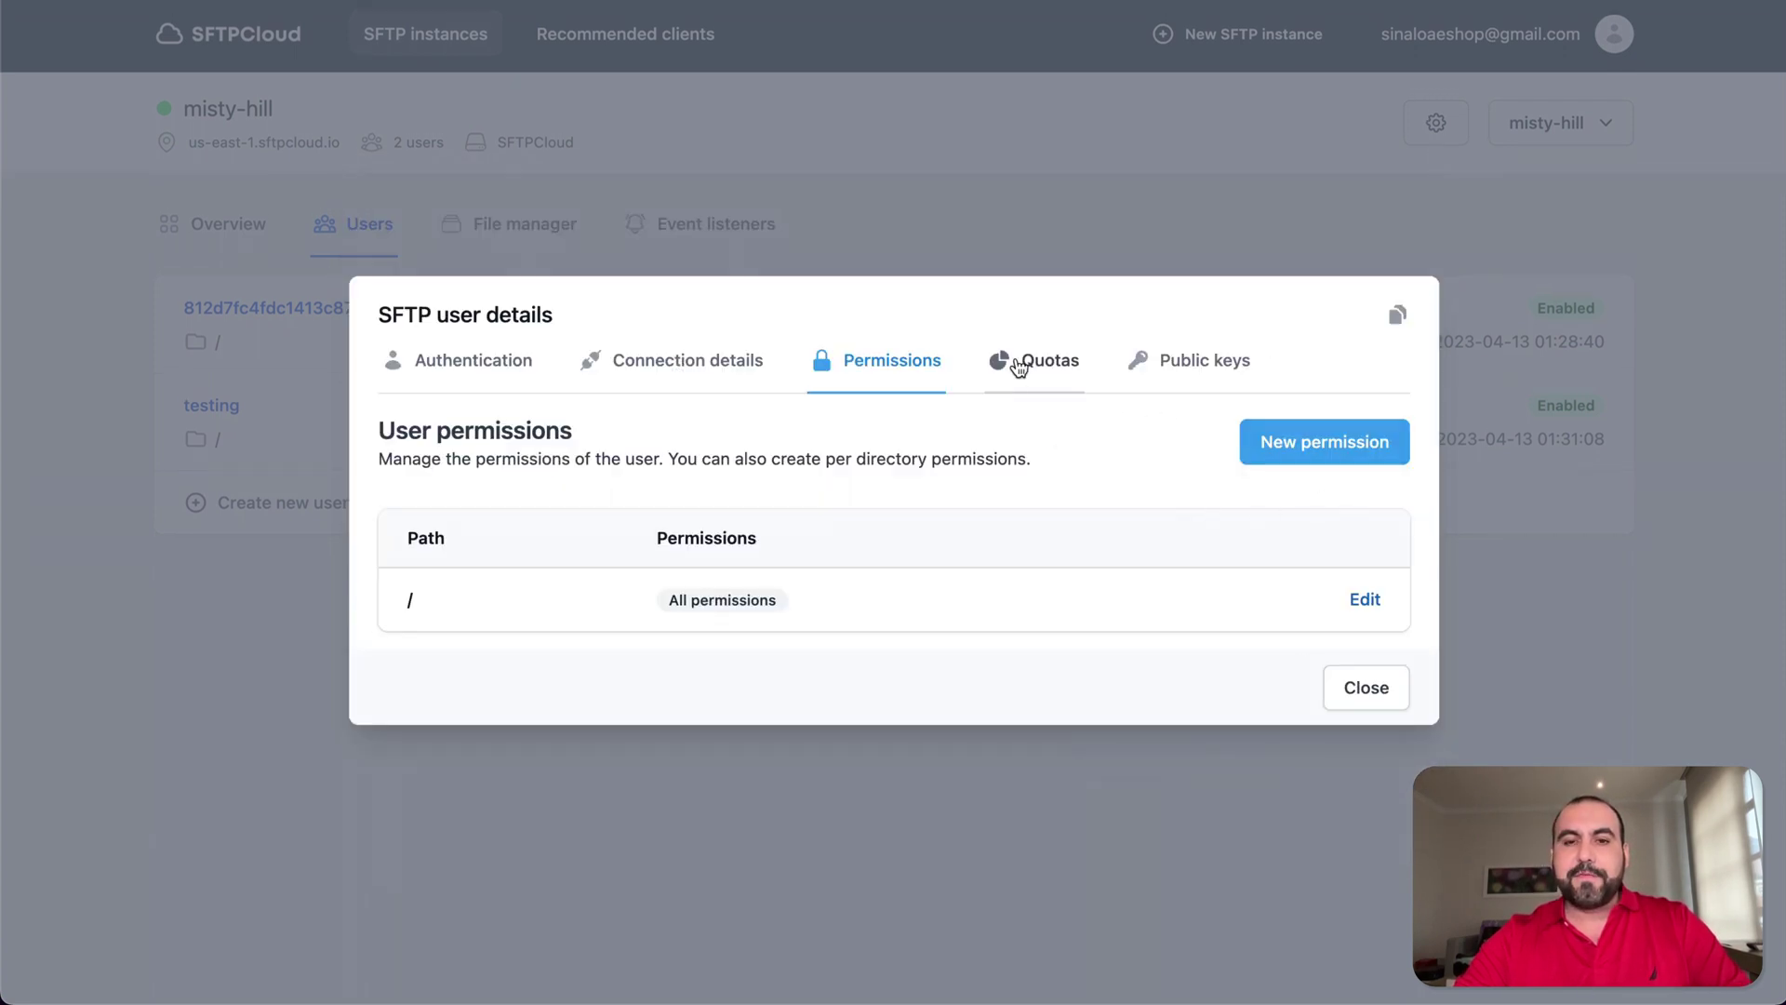
# - Inspect the user's quotas: max storage 0 GB and max files 0, meaning unlimited
pyautogui.click(1018, 365)
pyautogui.doubleClick(400, 523)
pyautogui.click(1042, 531)
pyautogui.click(745, 531)
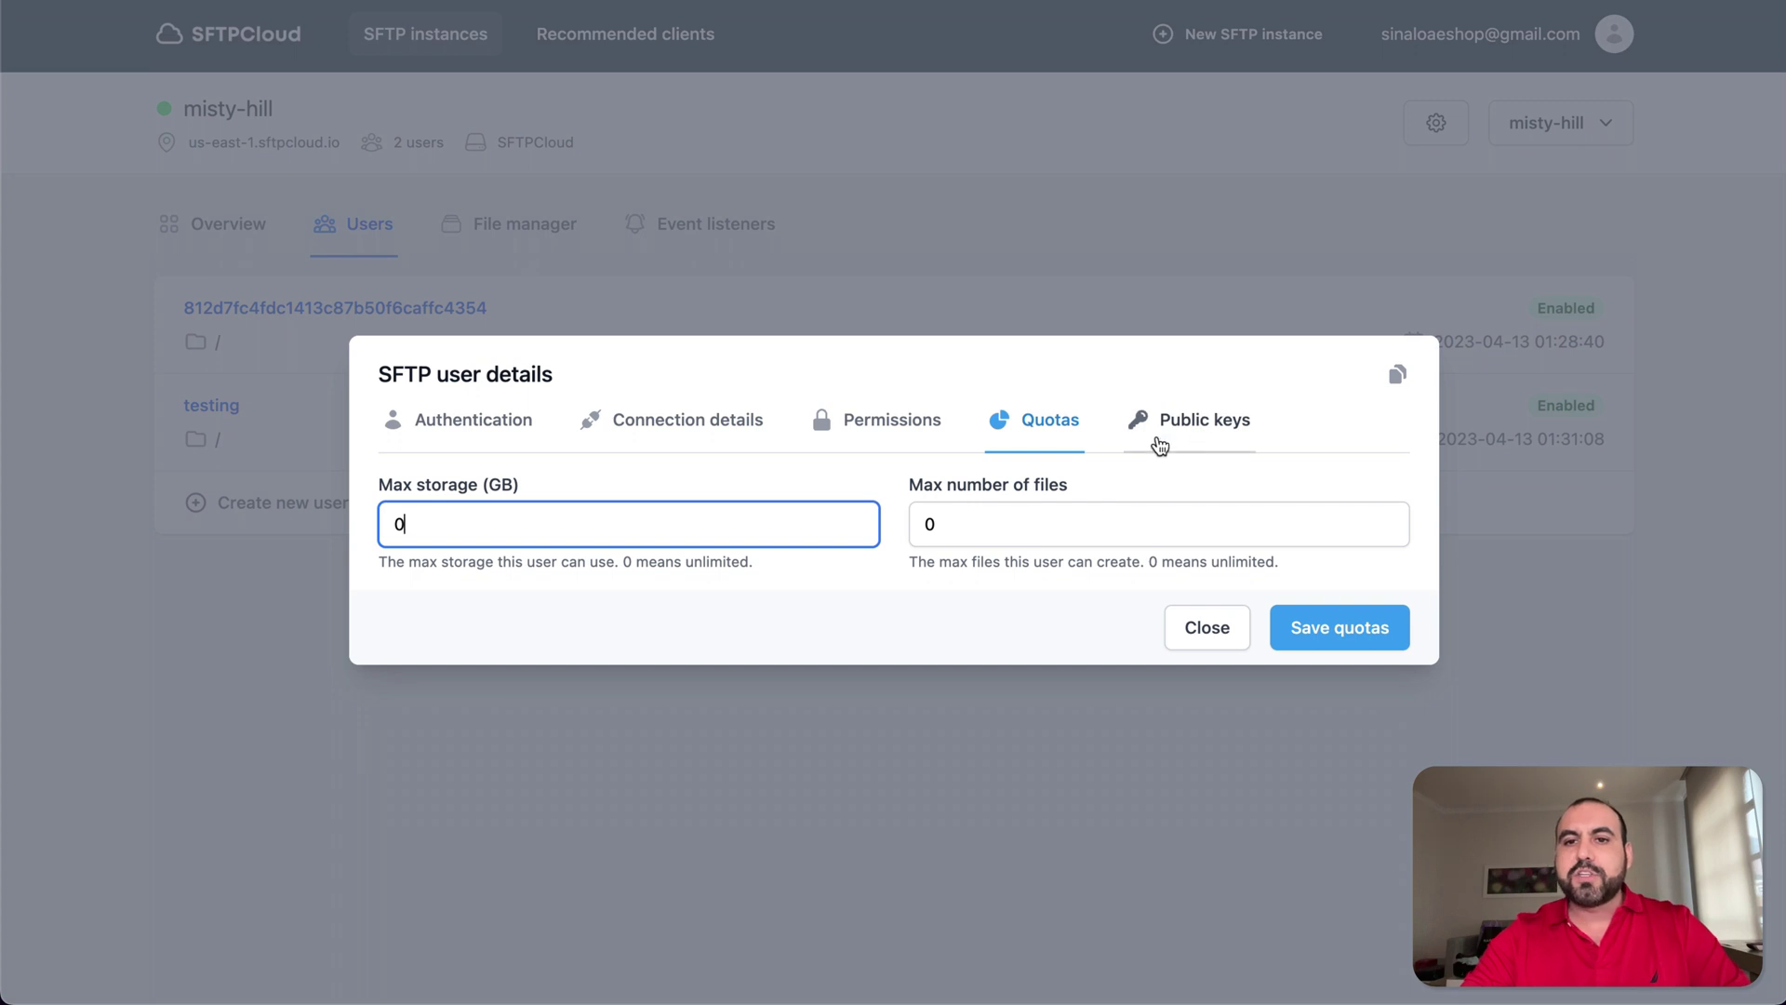
pyautogui.click(1209, 629)
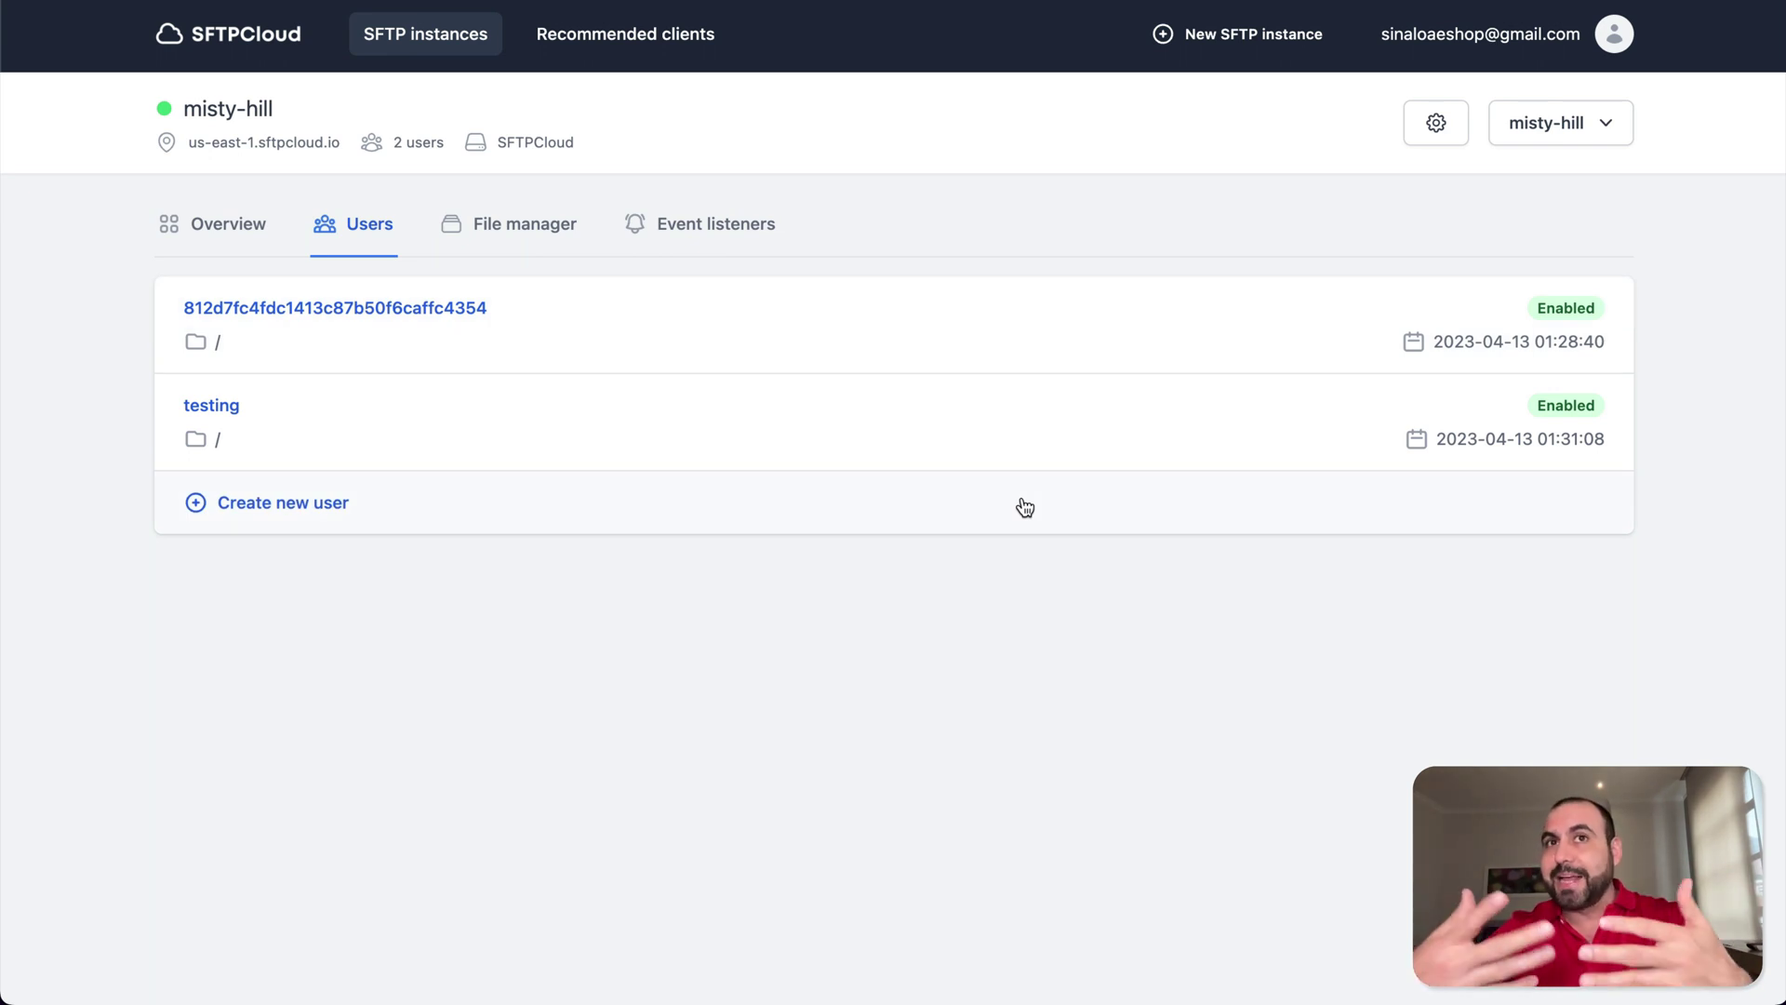
# - View the details of 1.jpeg (92.26 KB, image/jpeg) in misty-hill's File manager, then close them
pyautogui.click(540, 236)
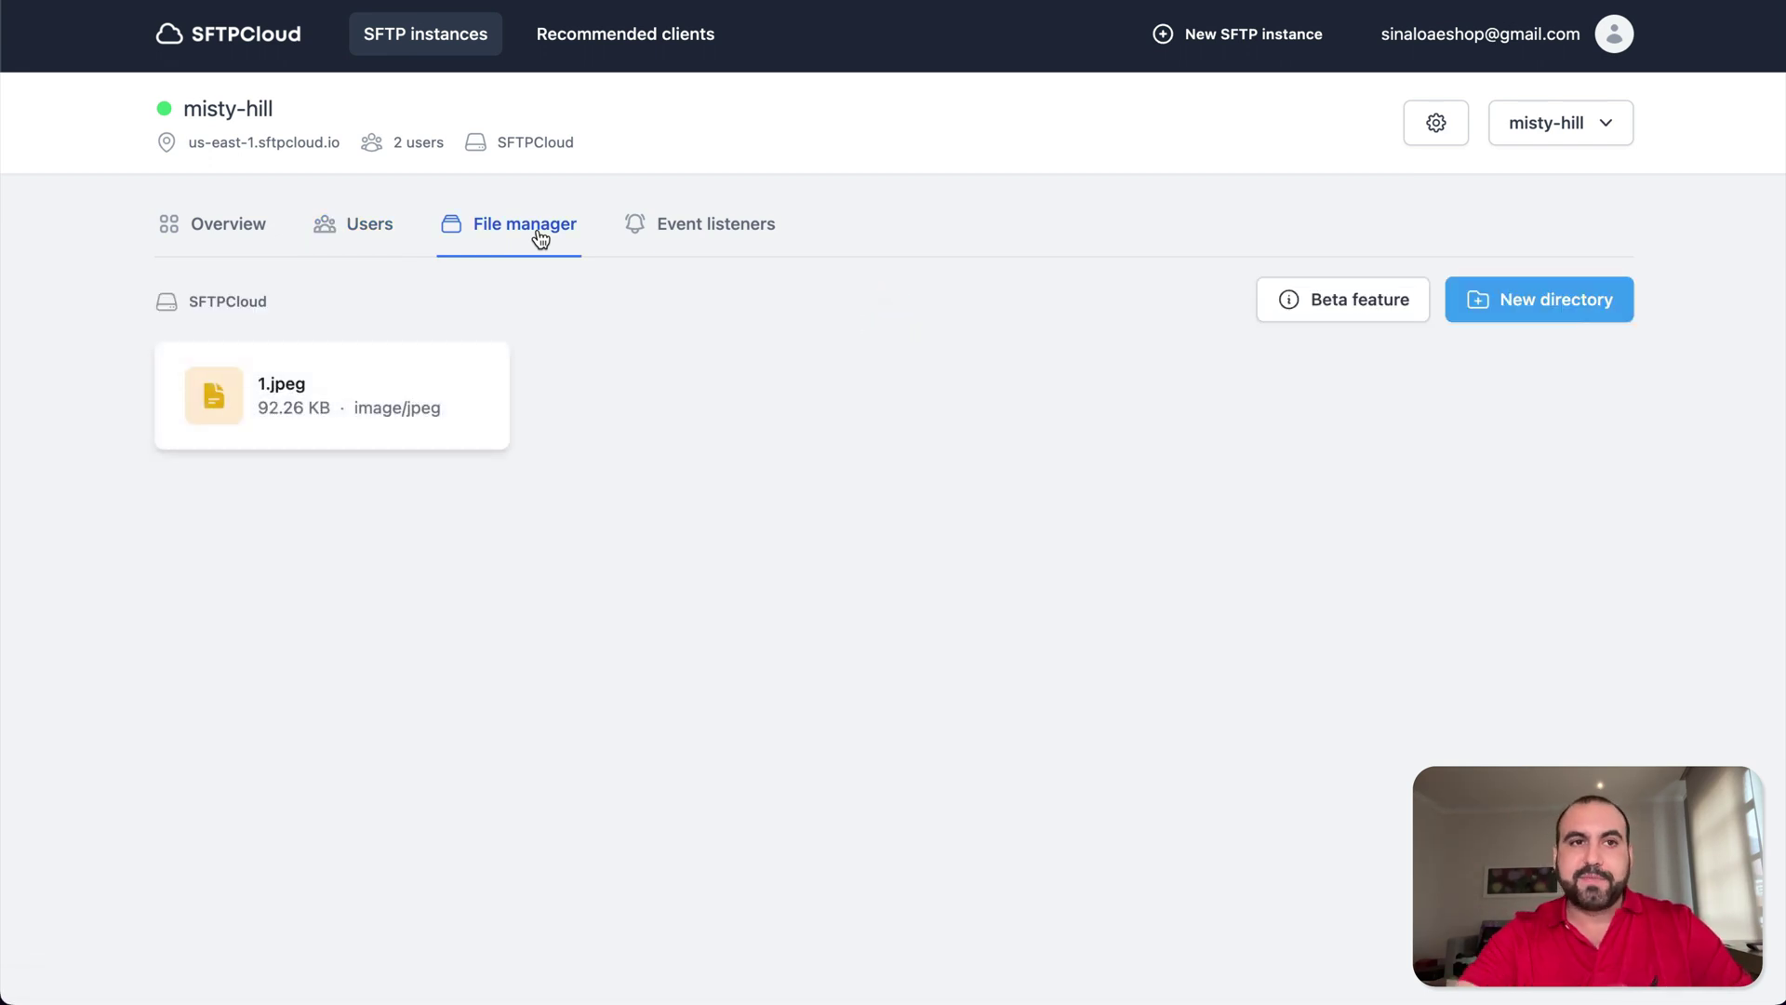
pyautogui.click(328, 405)
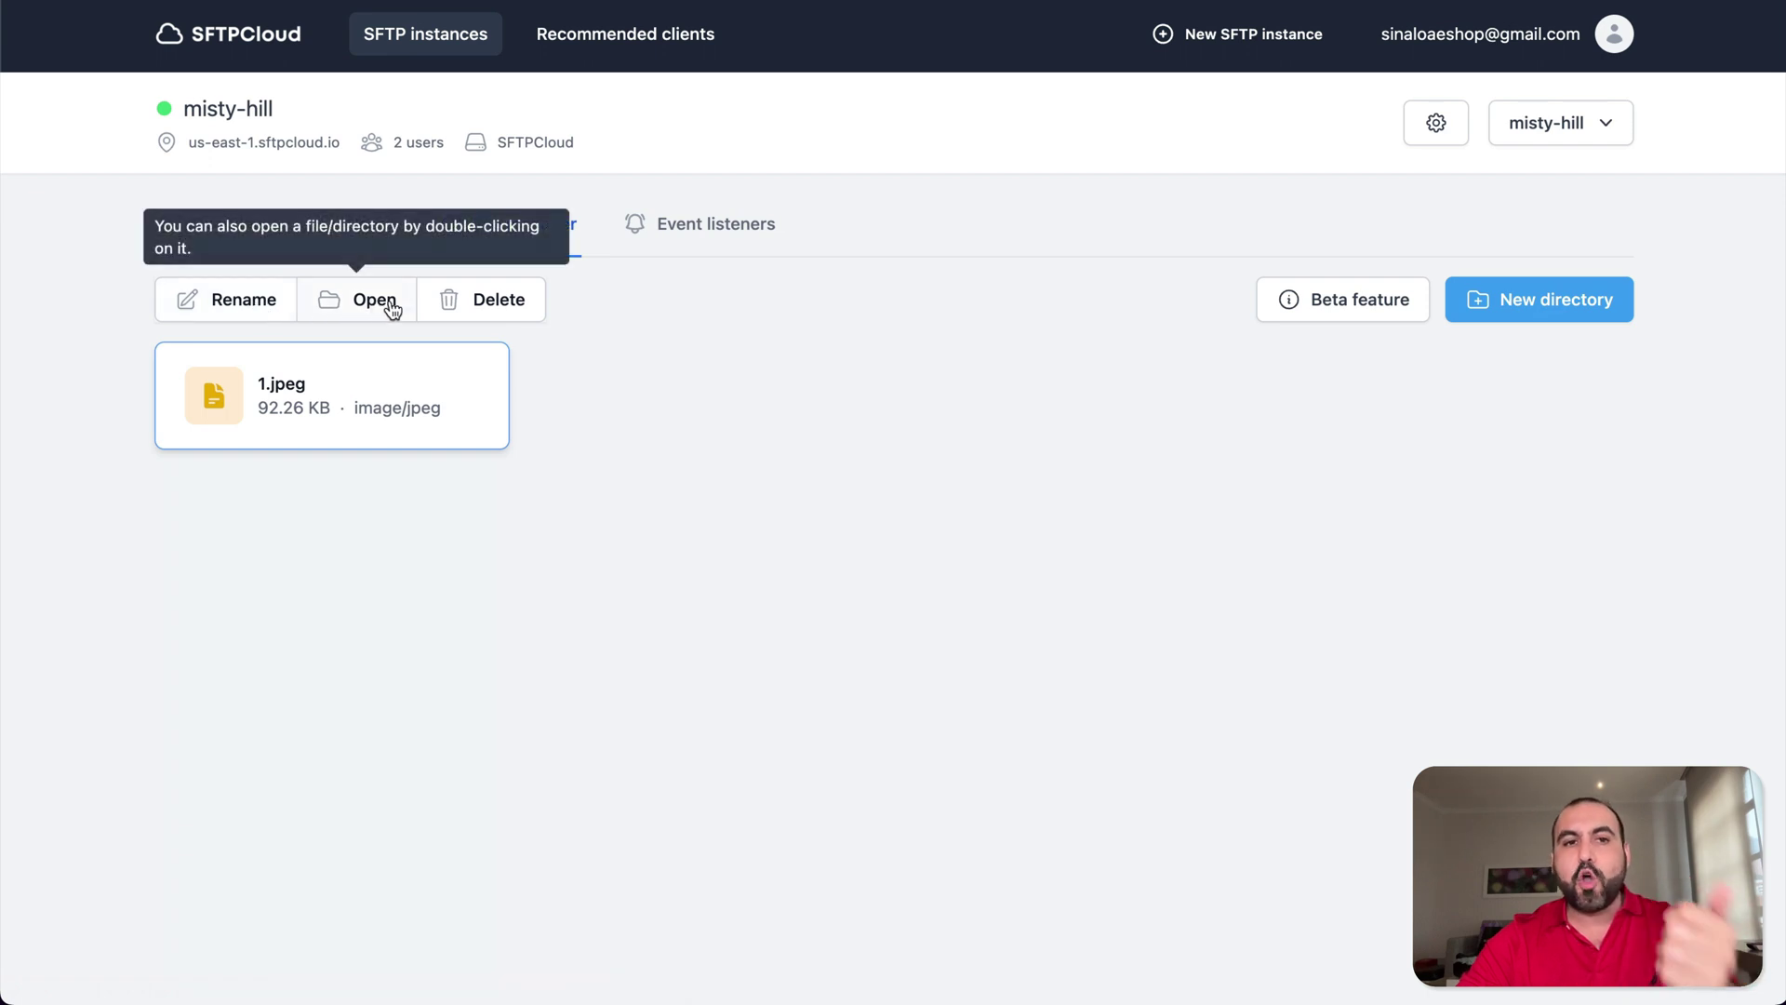
pyautogui.click(348, 312)
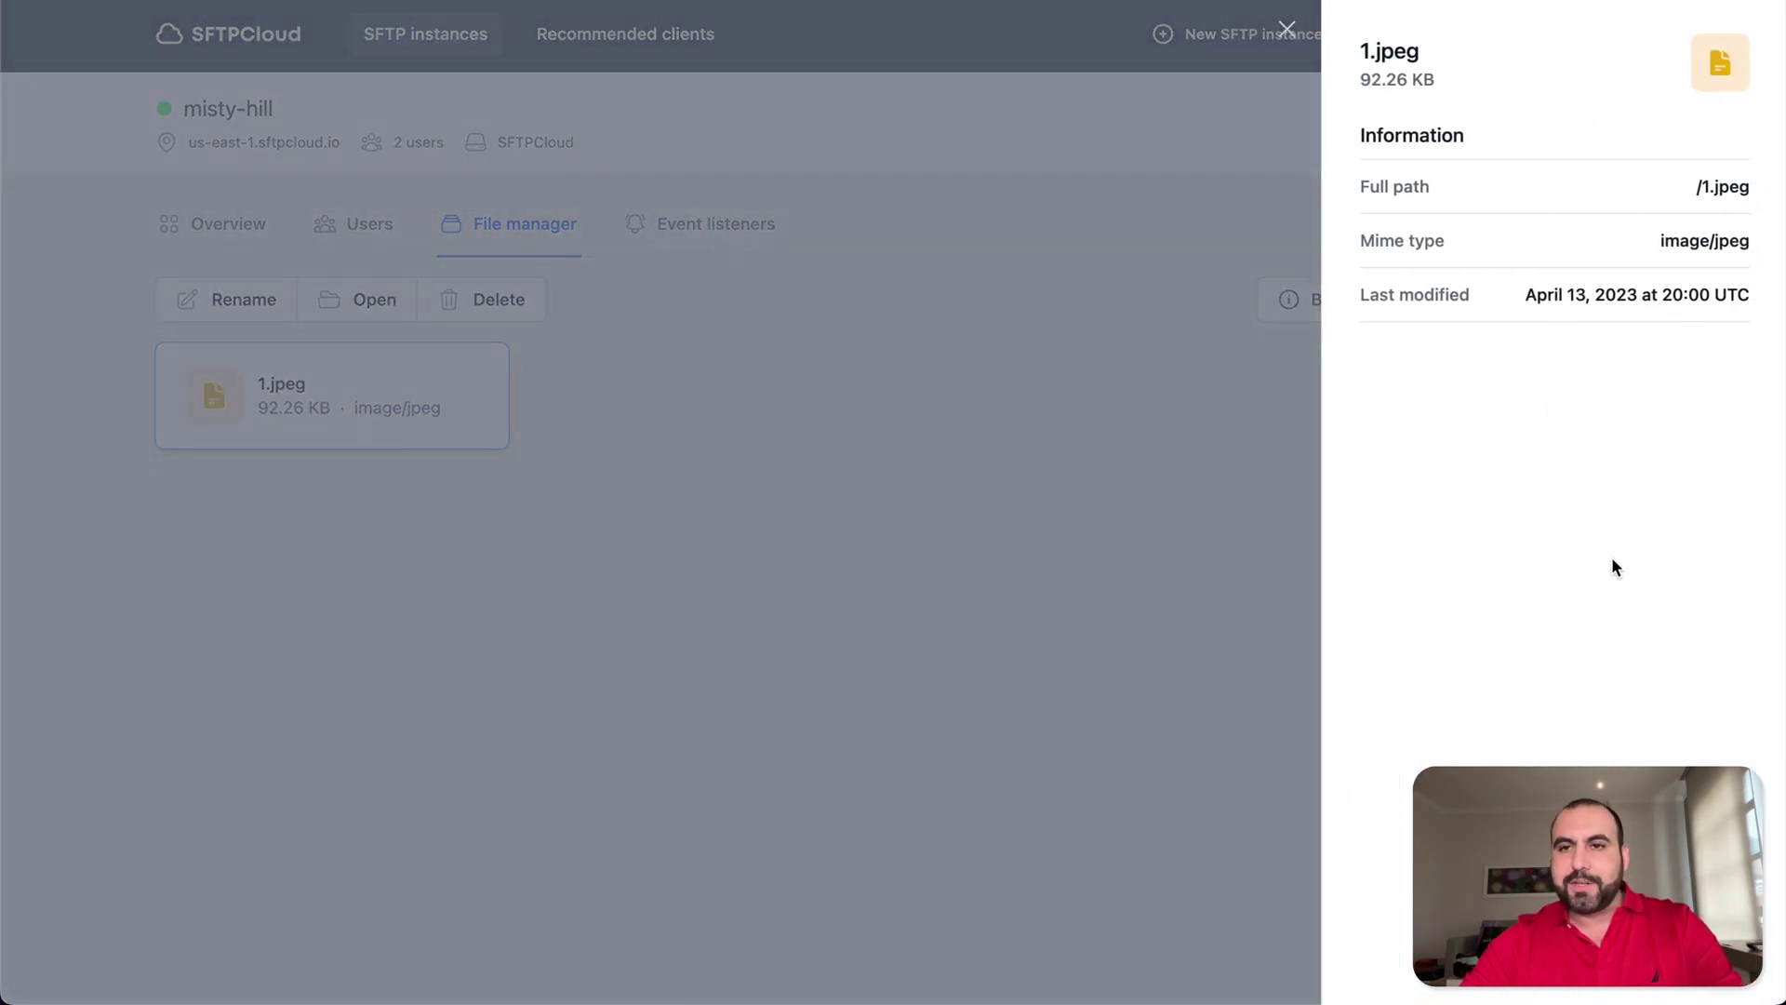
pyautogui.click(1286, 30)
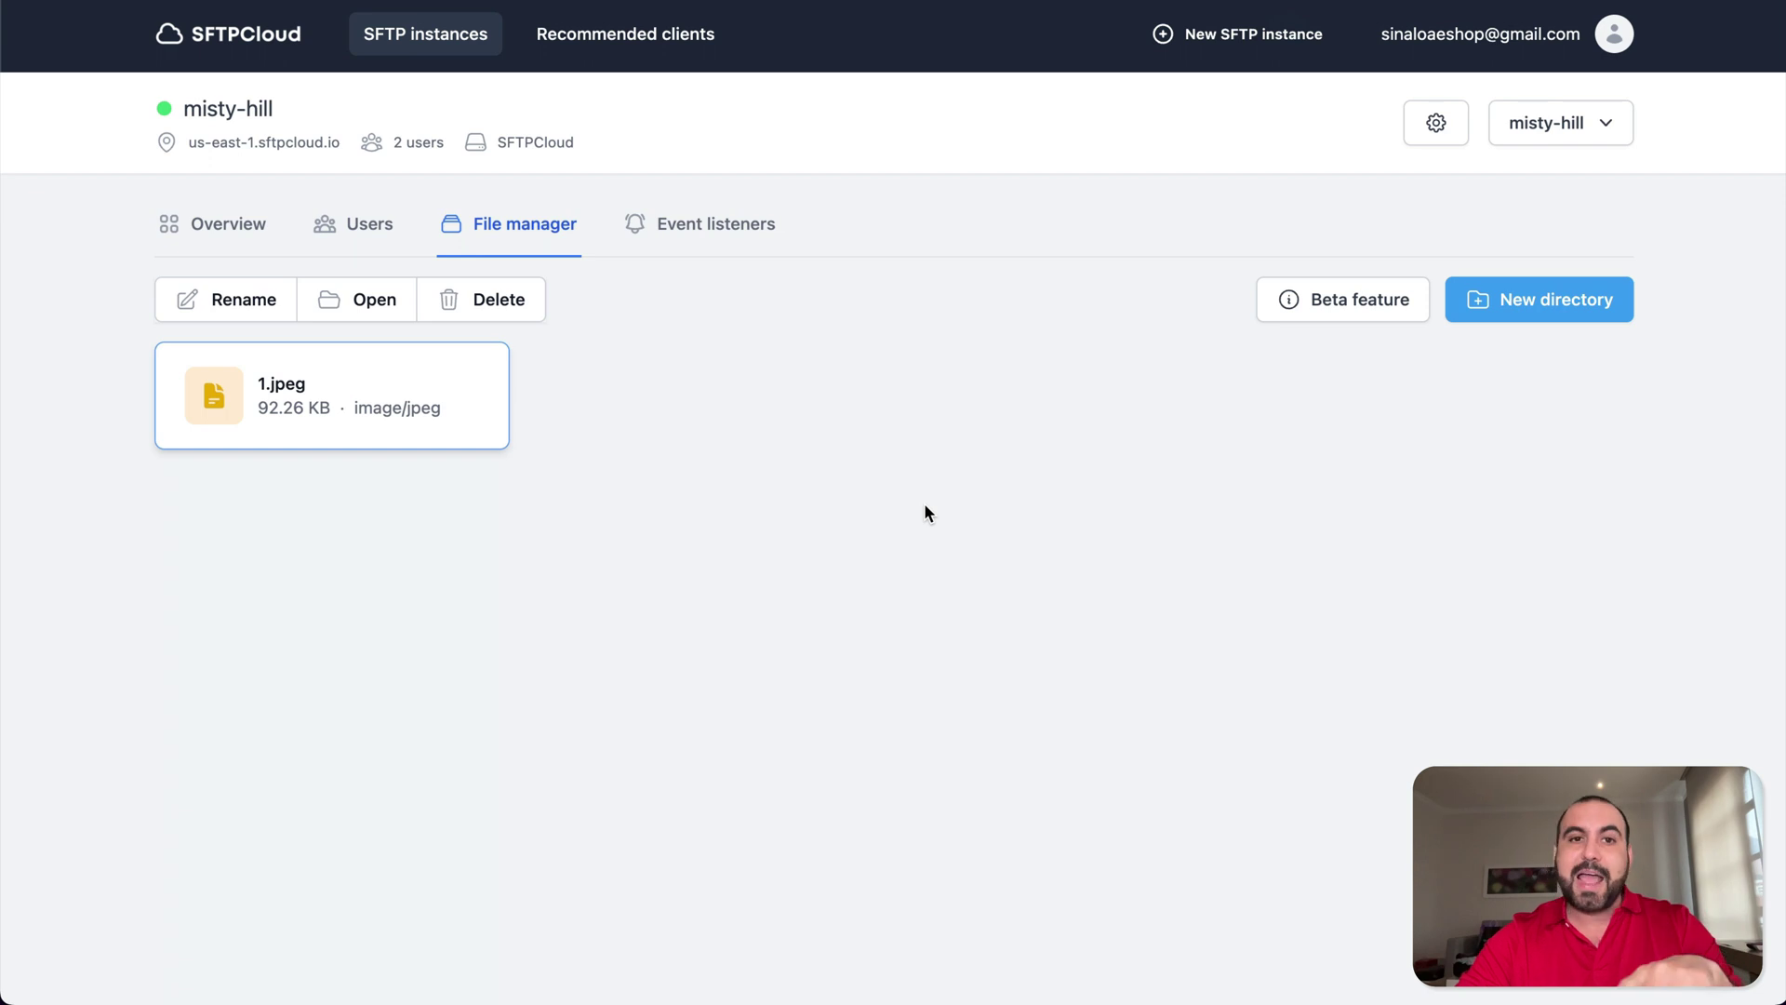
# - Create a new event listener named 'test' and expand its Events to listen list
pyautogui.click(711, 246)
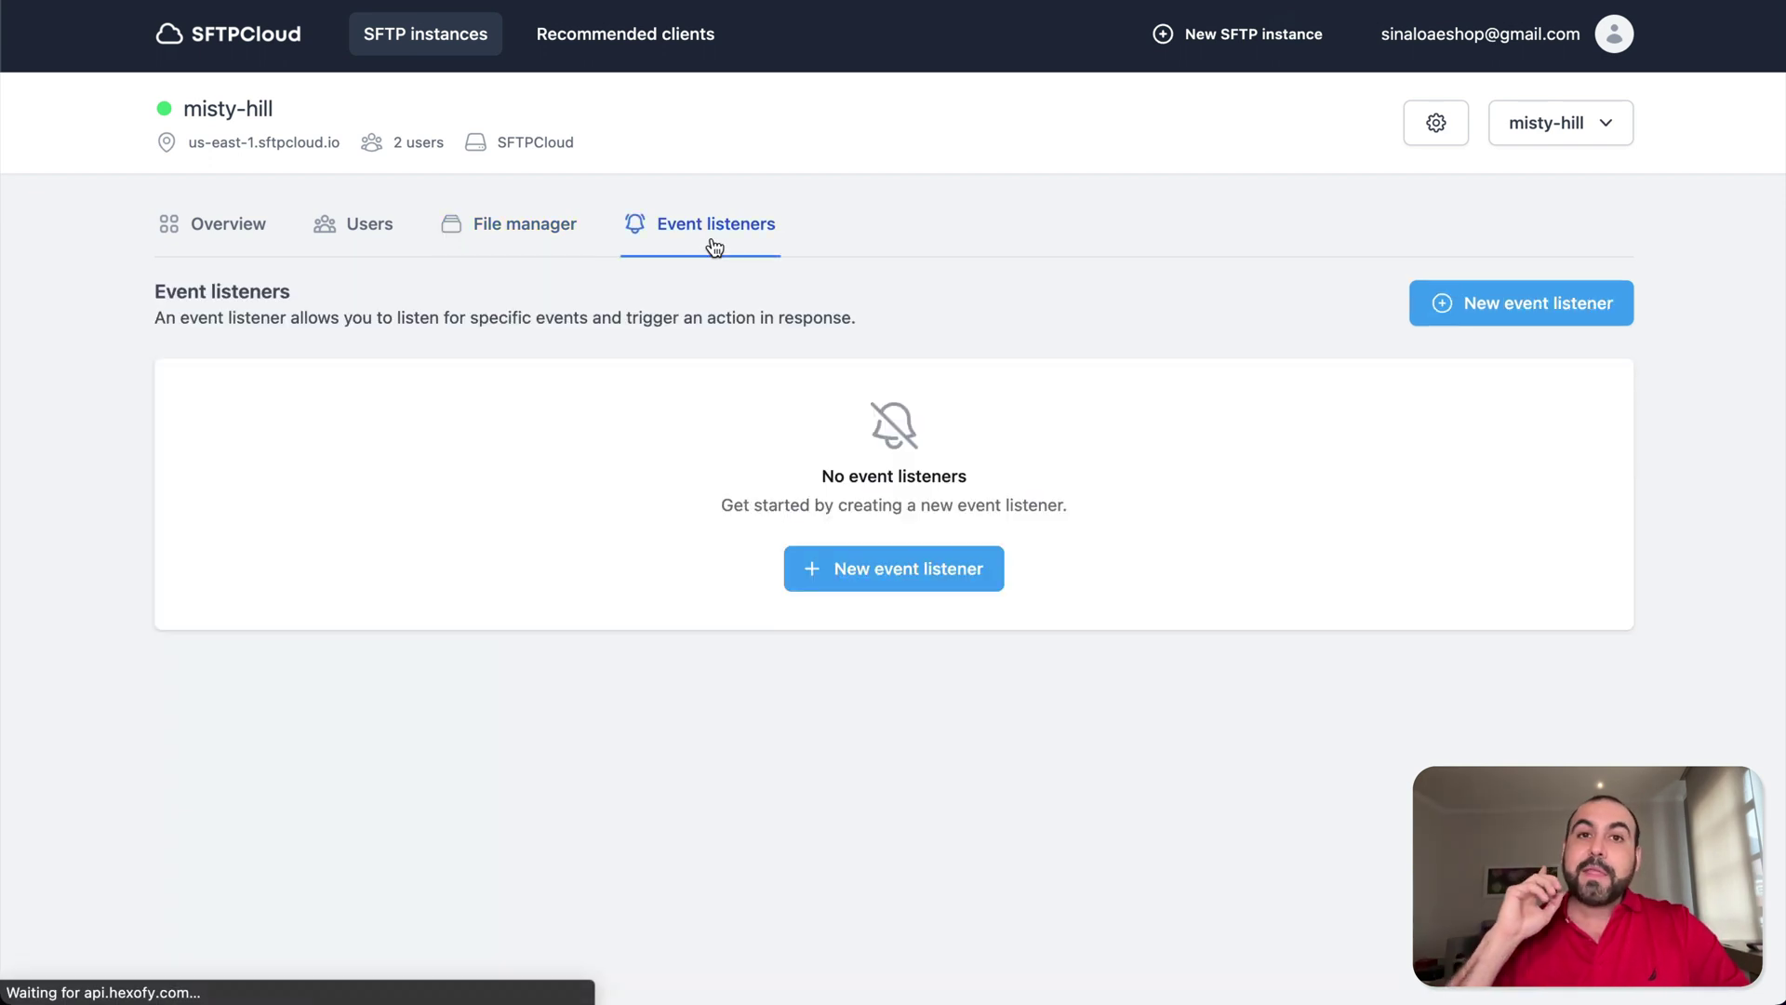
pyautogui.click(952, 570)
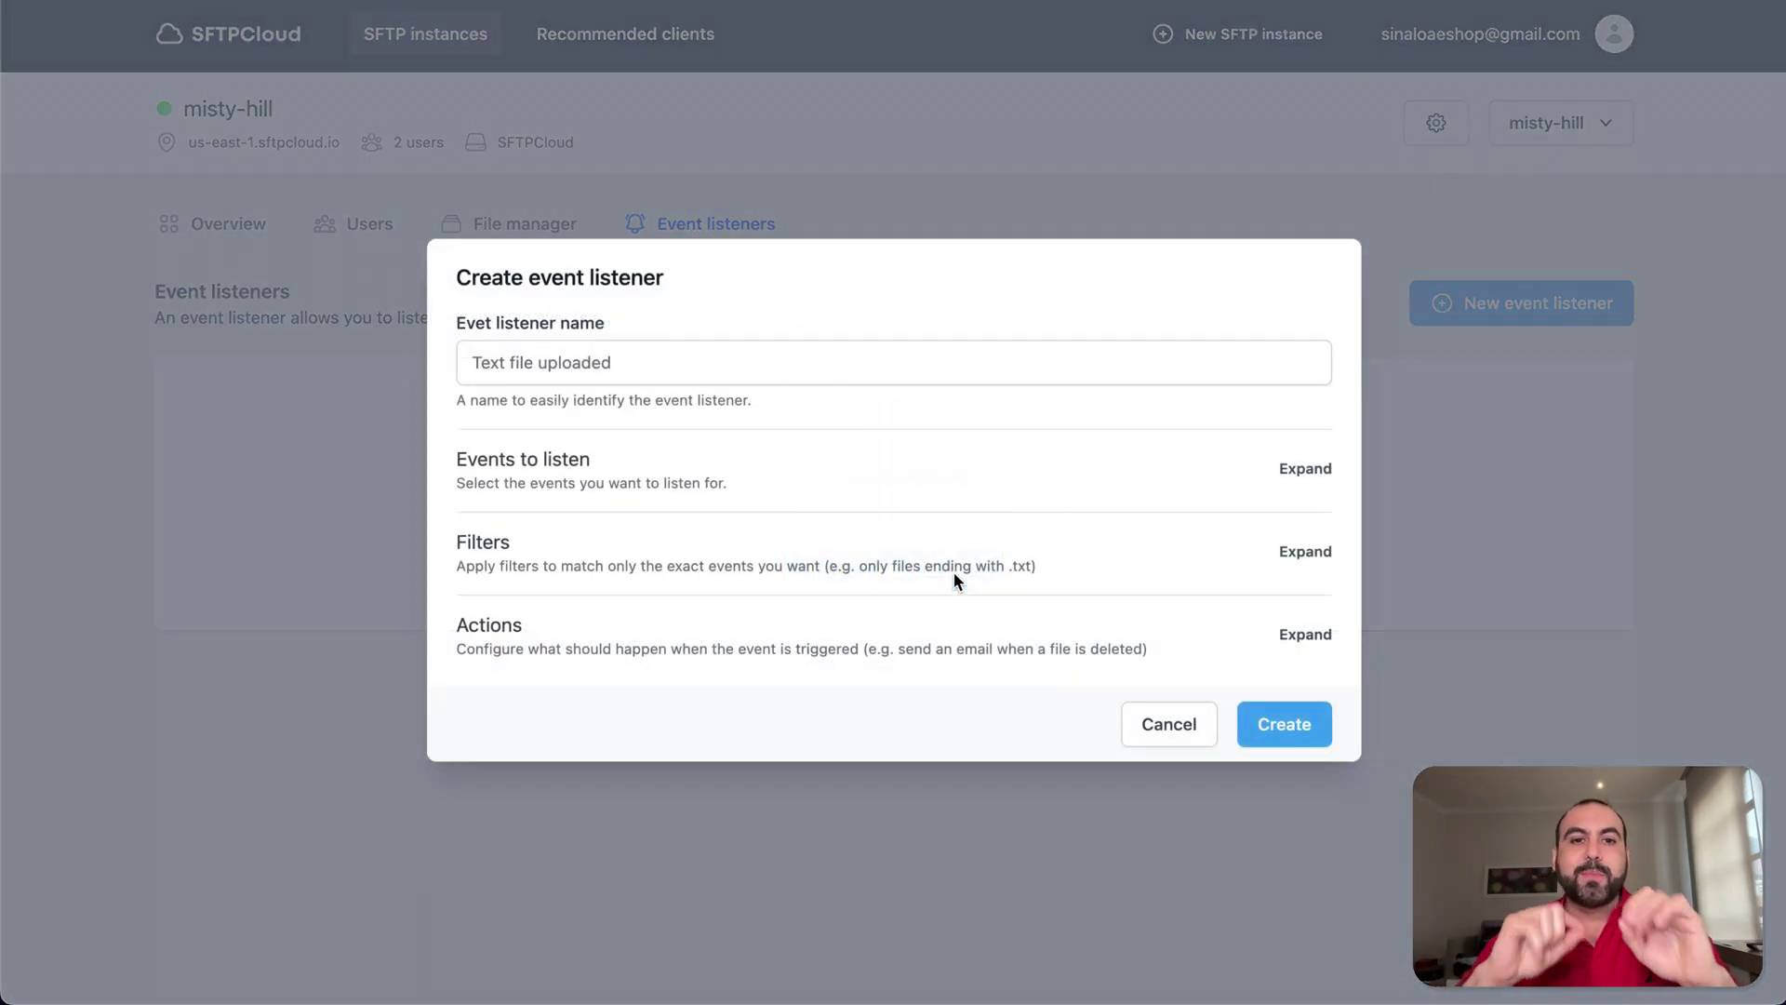
pyautogui.click(689, 365)
pyautogui.write('test')
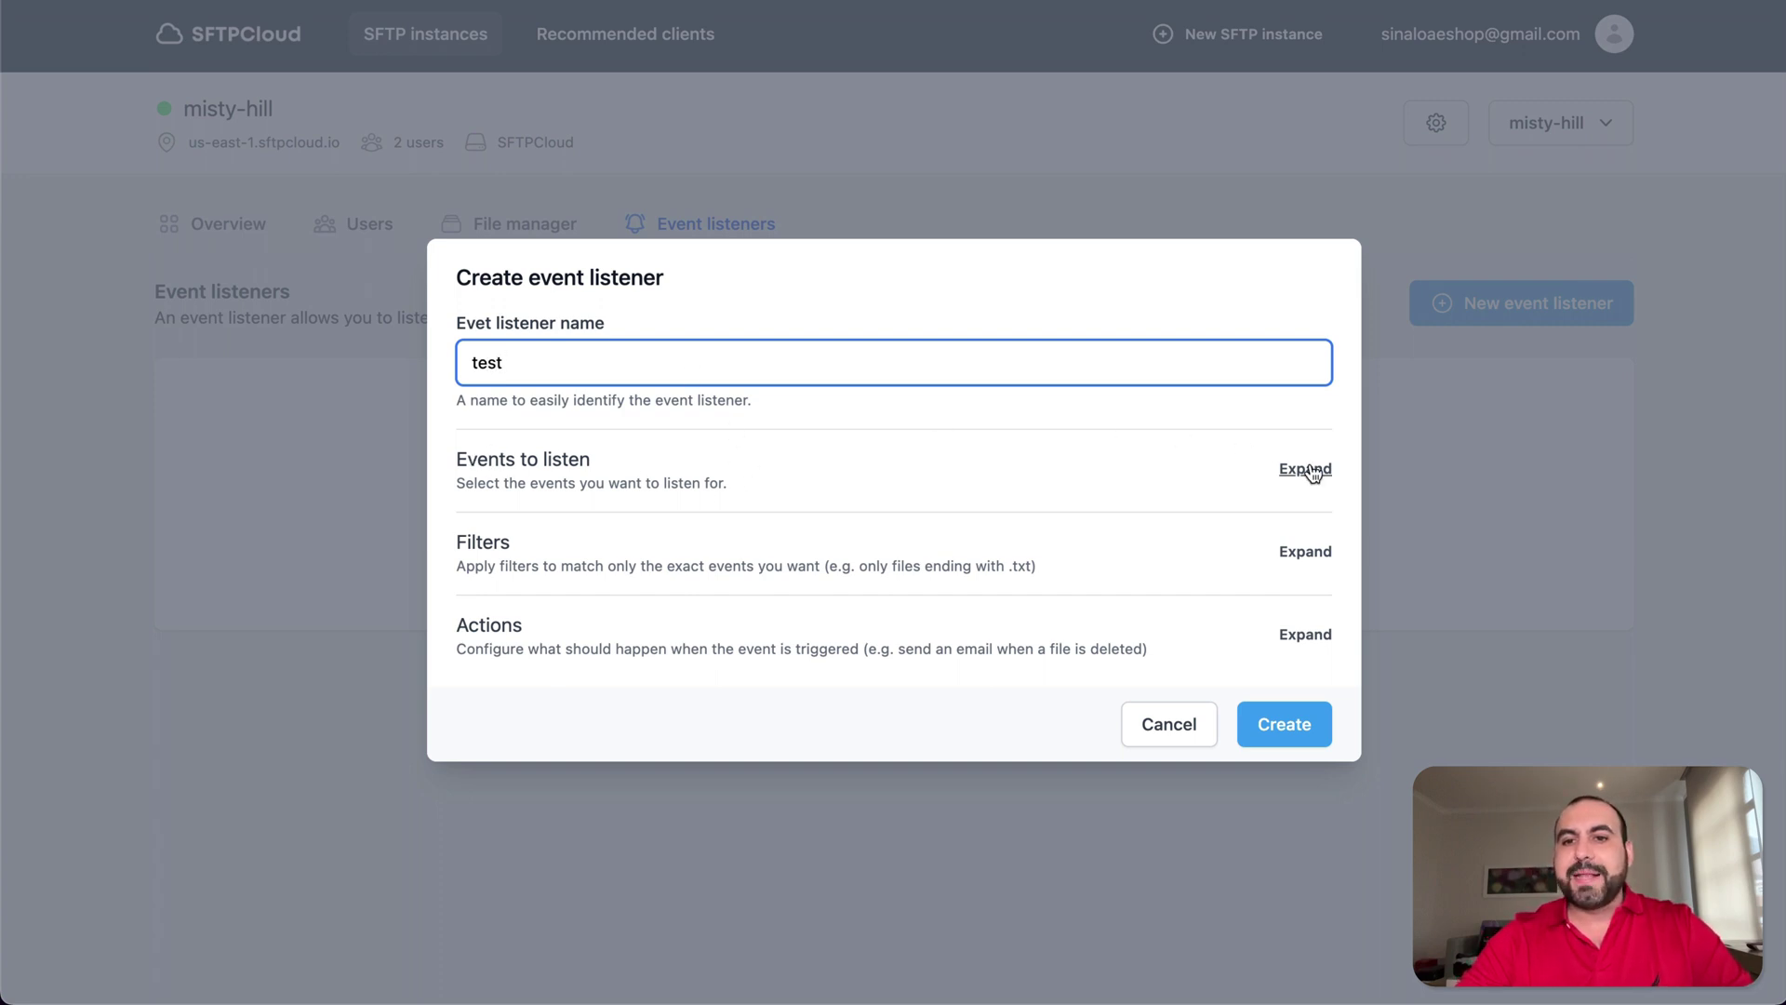
pyautogui.click(1308, 470)
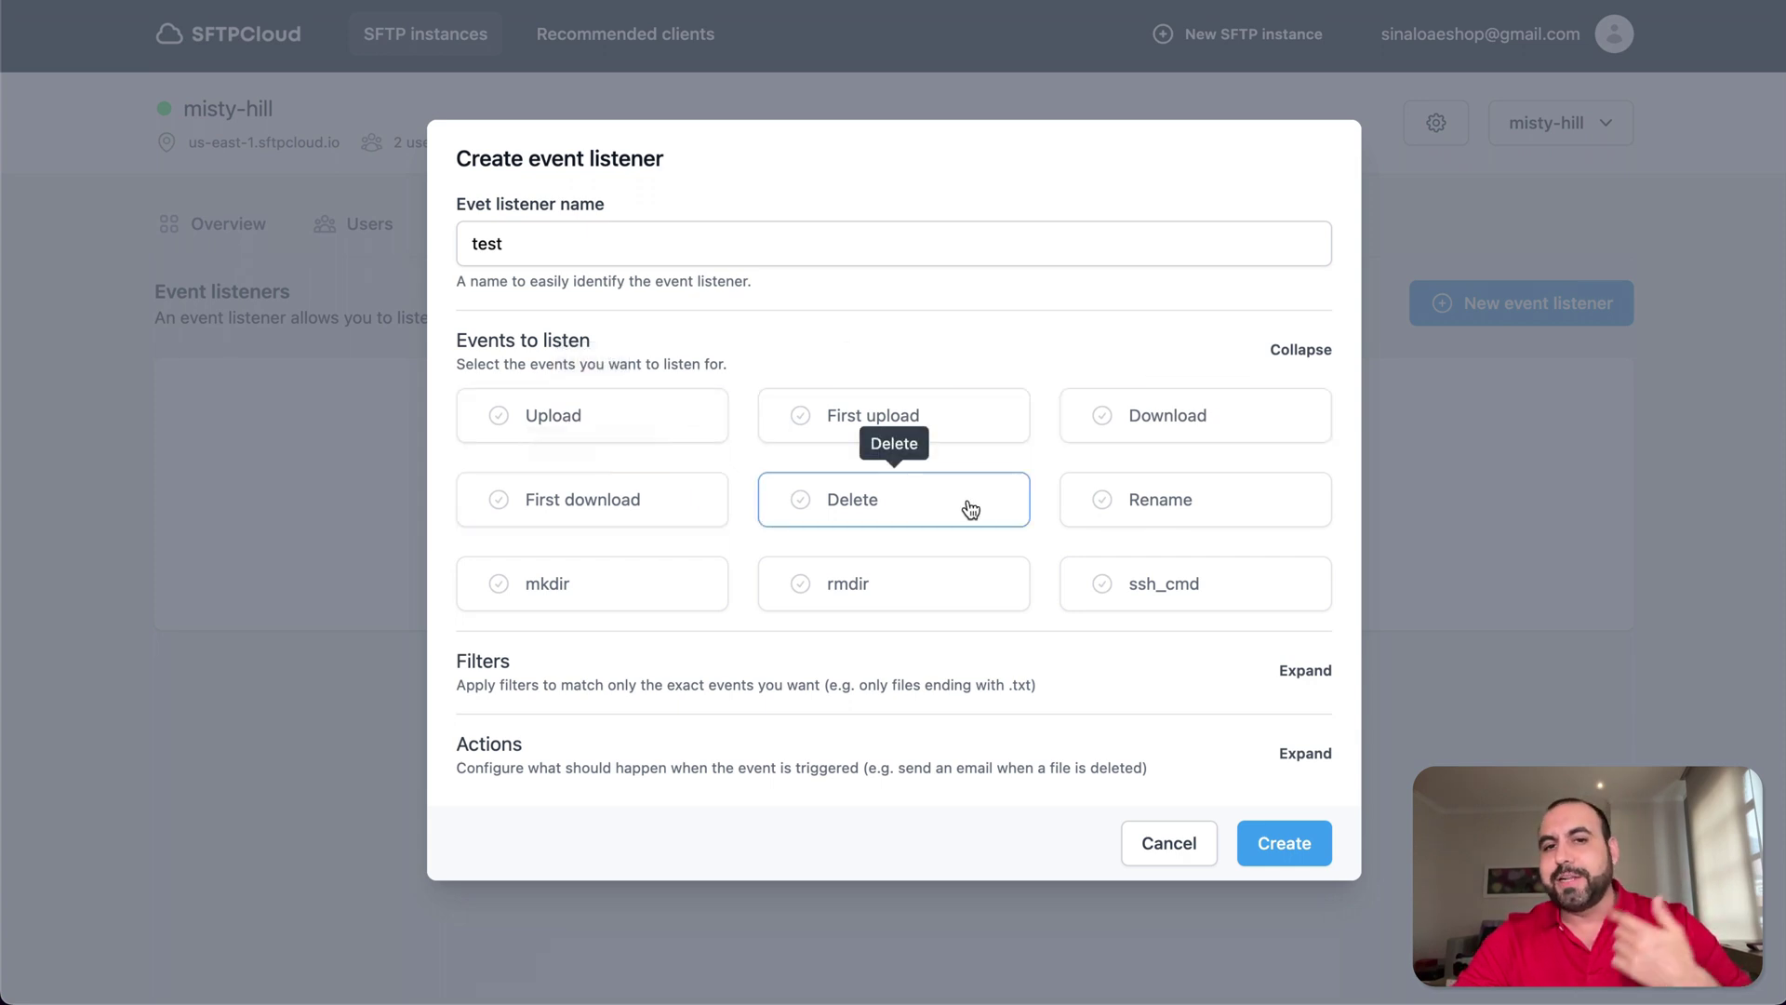
# - Add a Path / Contains filter to the test listener, then delete it again
pyautogui.click(1298, 672)
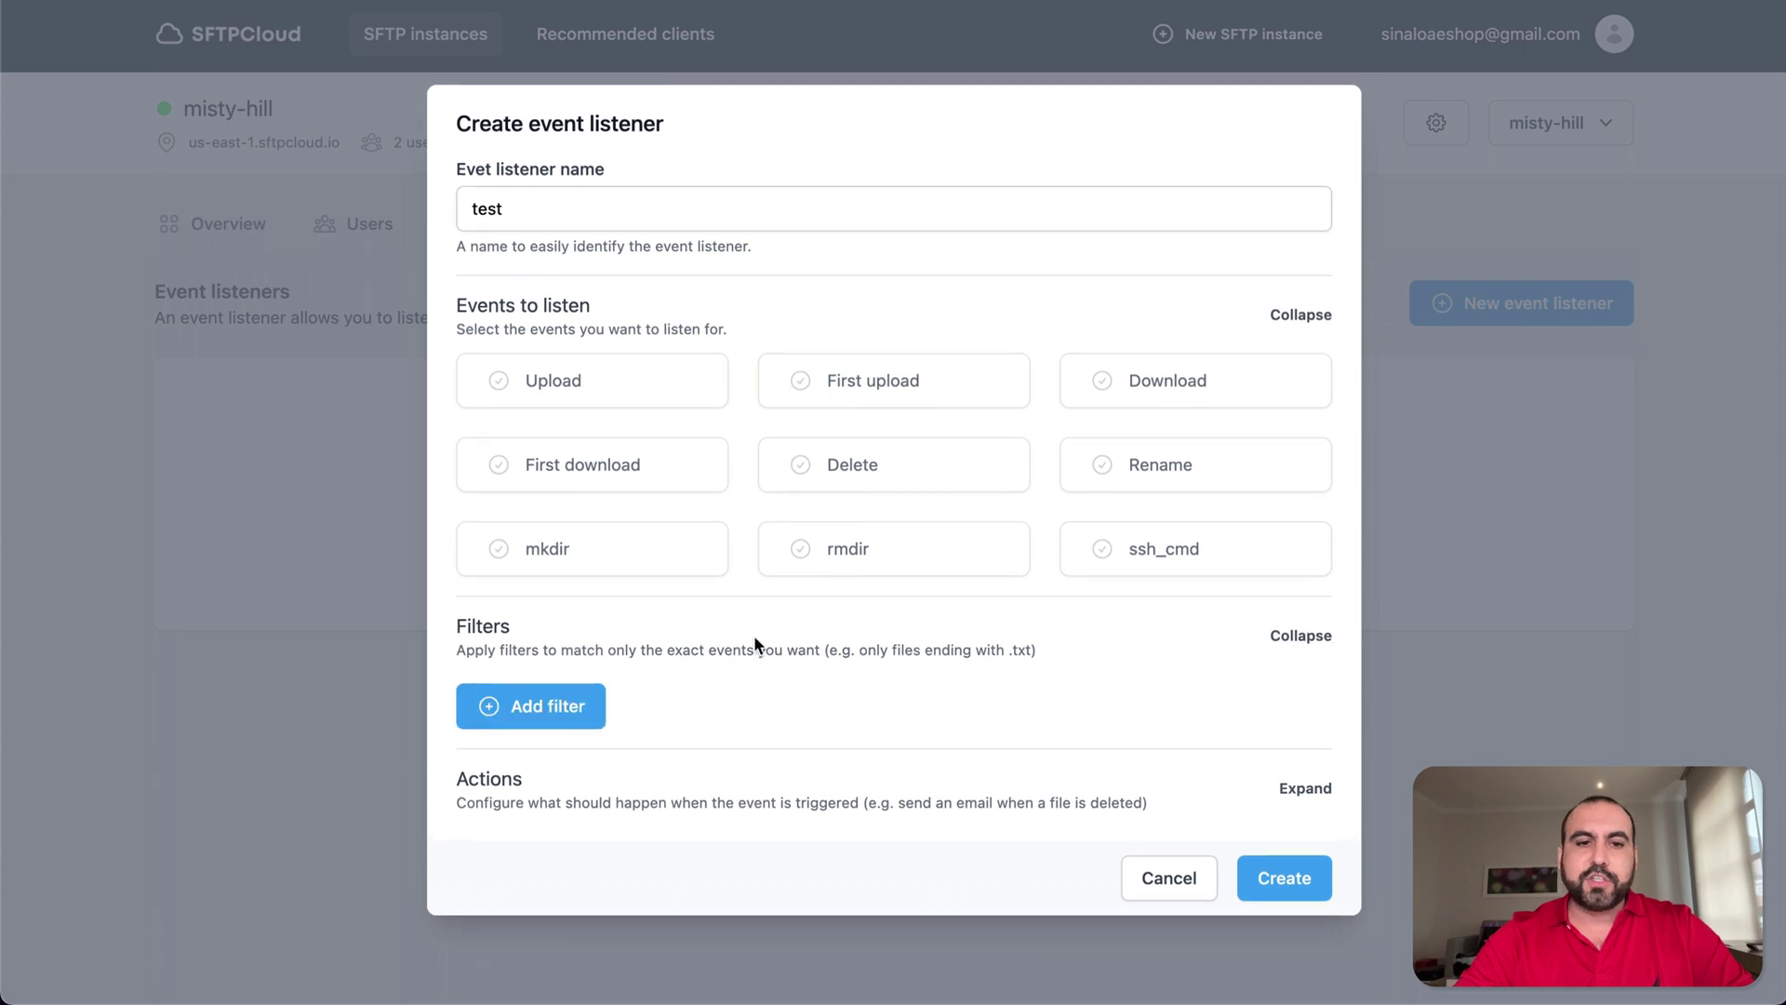
pyautogui.click(570, 703)
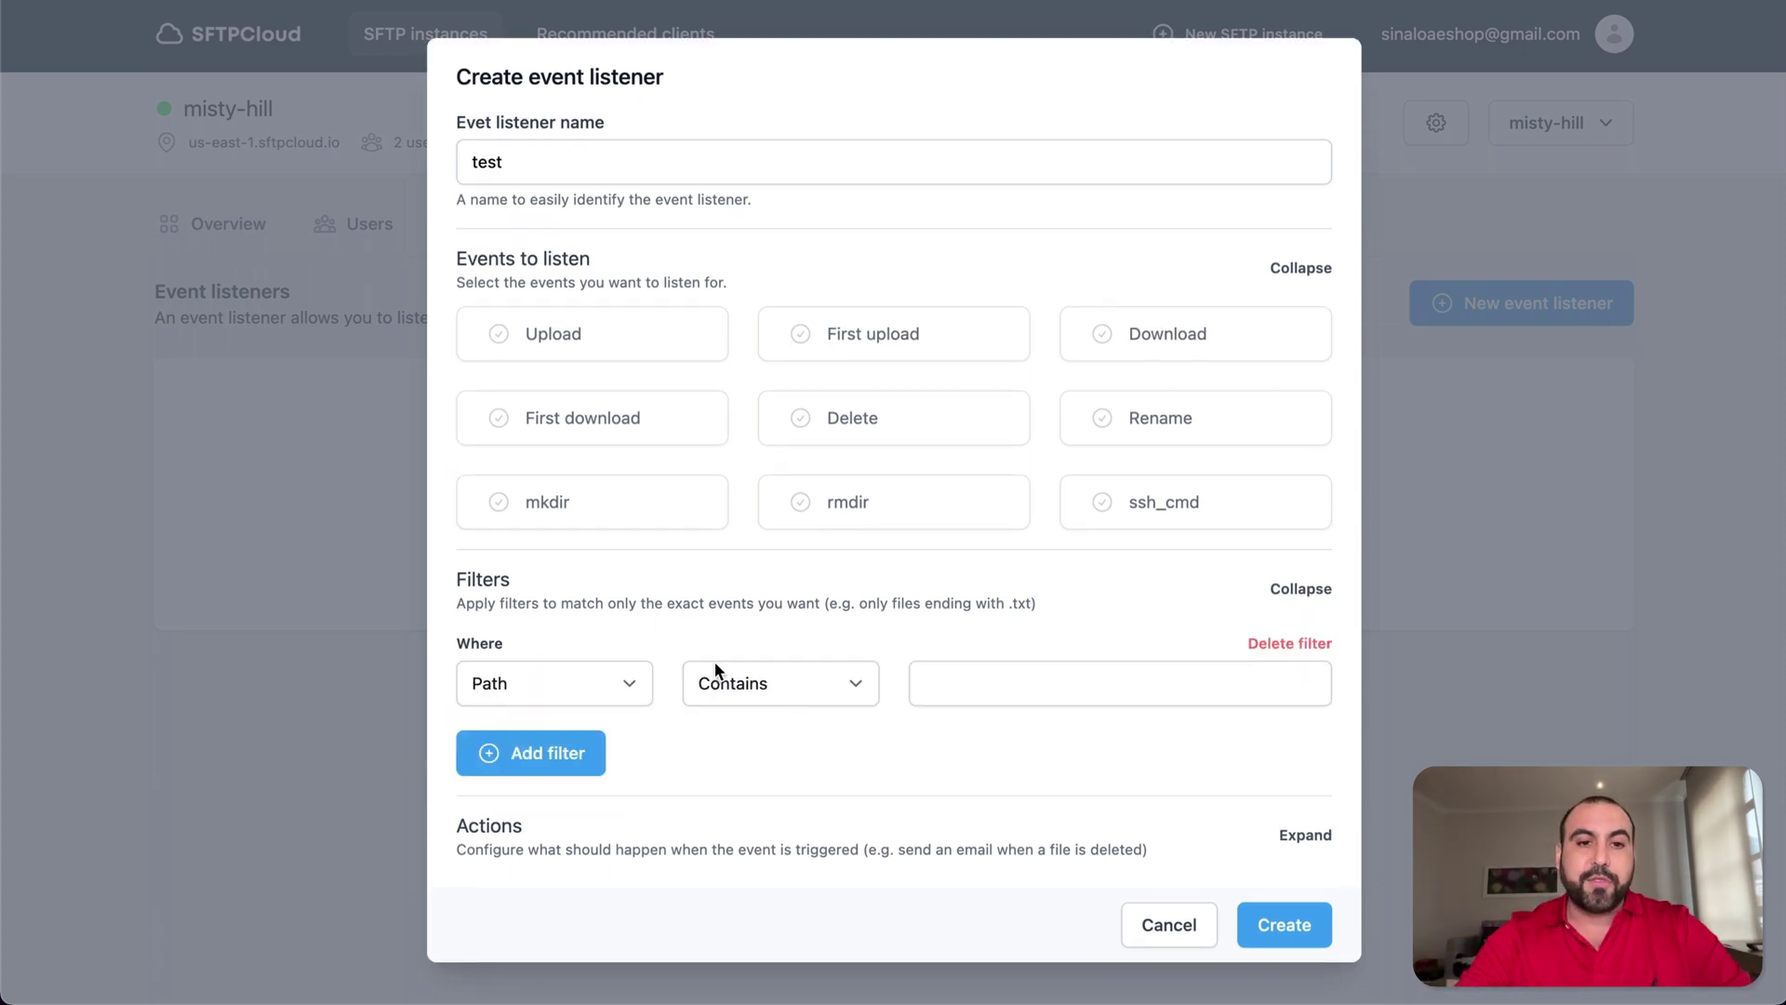
pyautogui.click(591, 679)
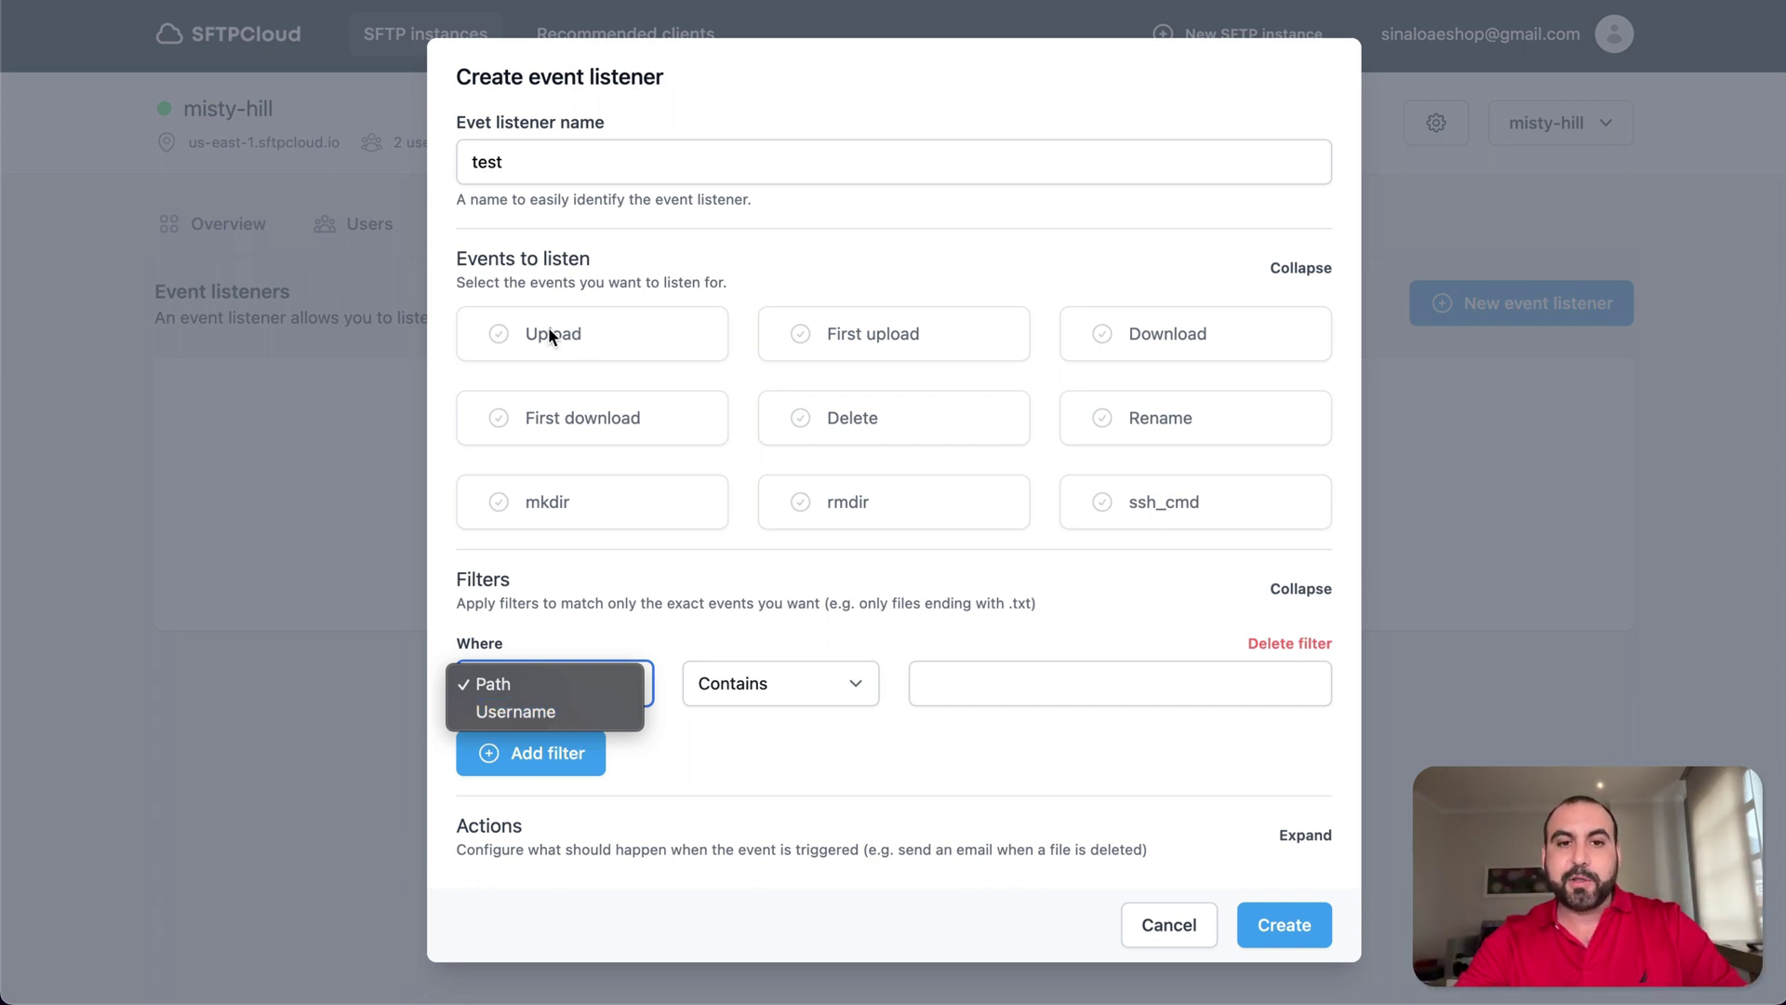
pyautogui.click(836, 698)
pyautogui.click(845, 686)
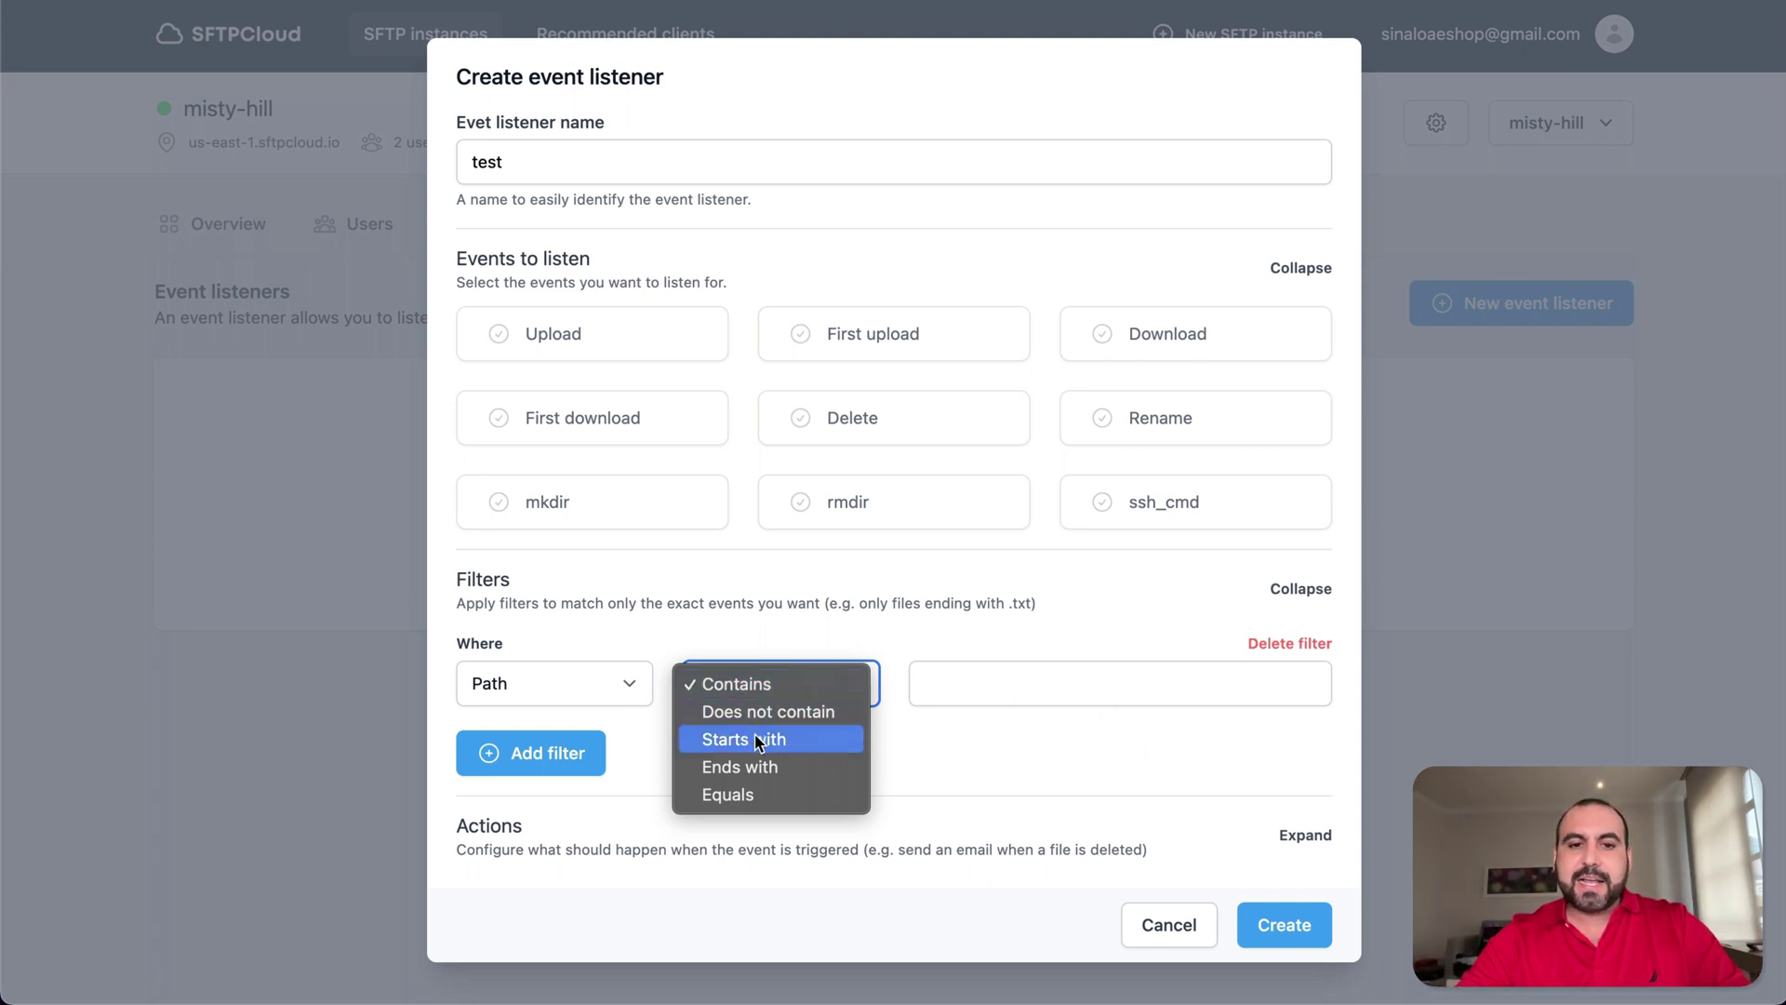
pyautogui.click(925, 756)
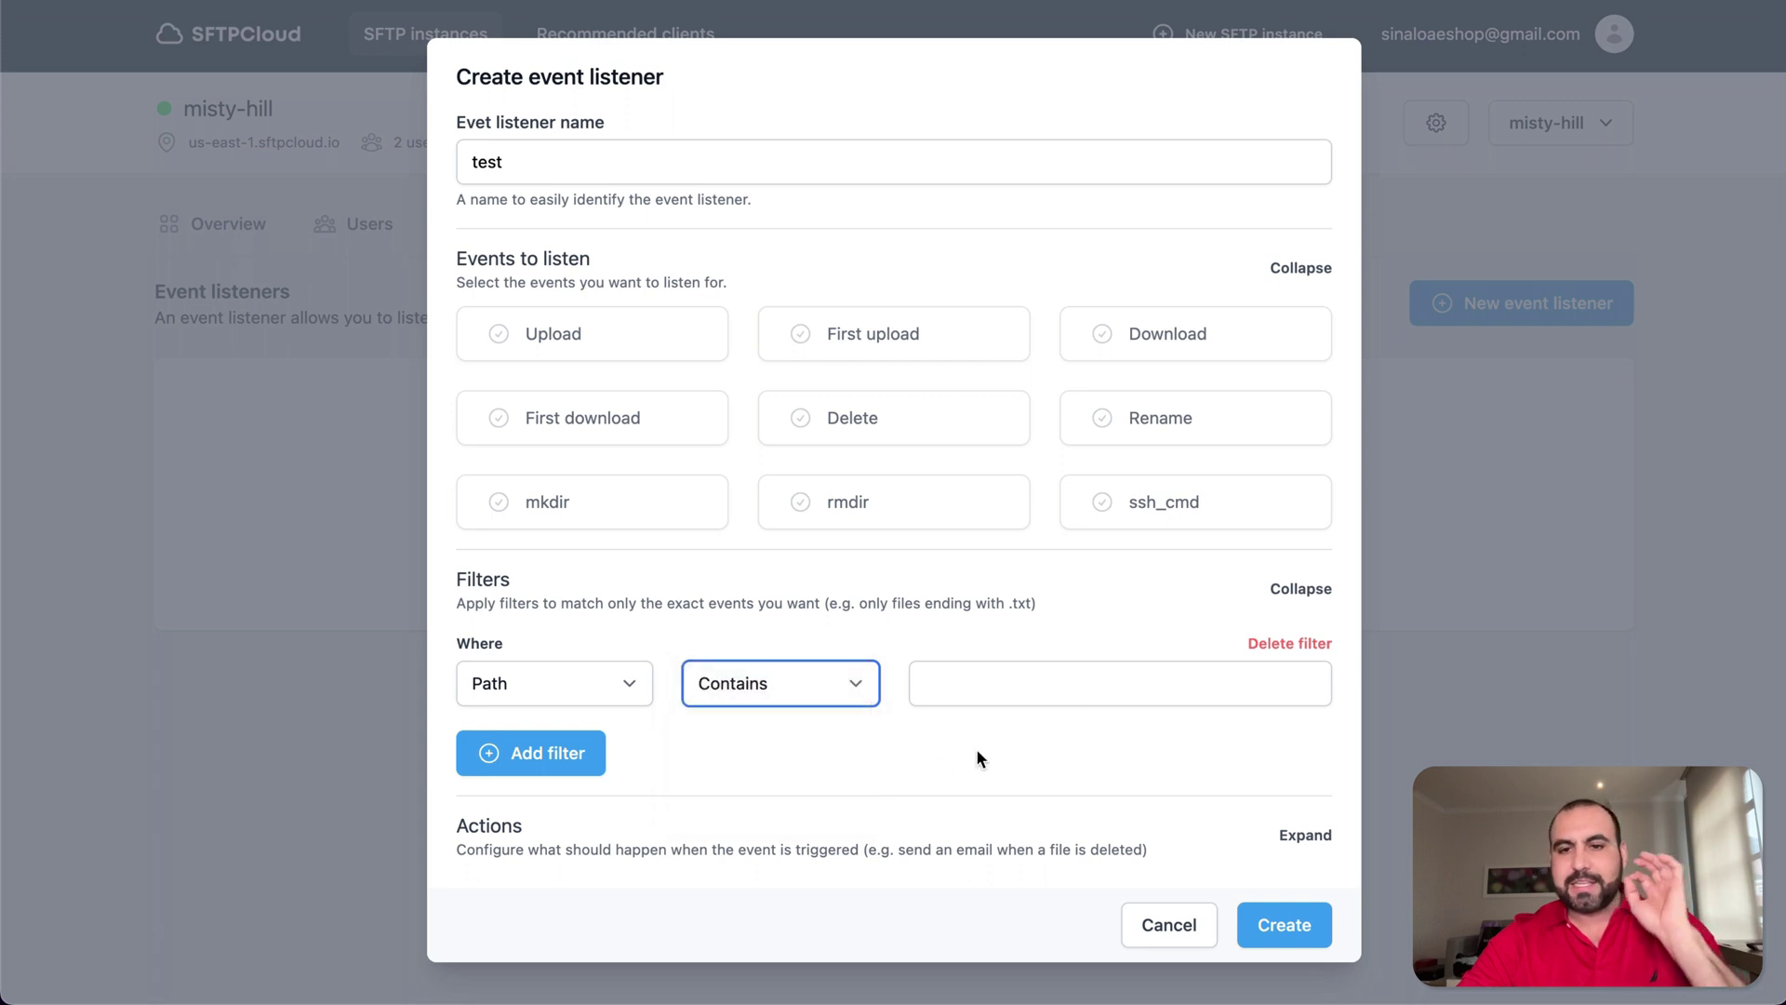
pyautogui.click(1289, 644)
# - Add an E-Mail action to the test listener
pyautogui.click(1308, 787)
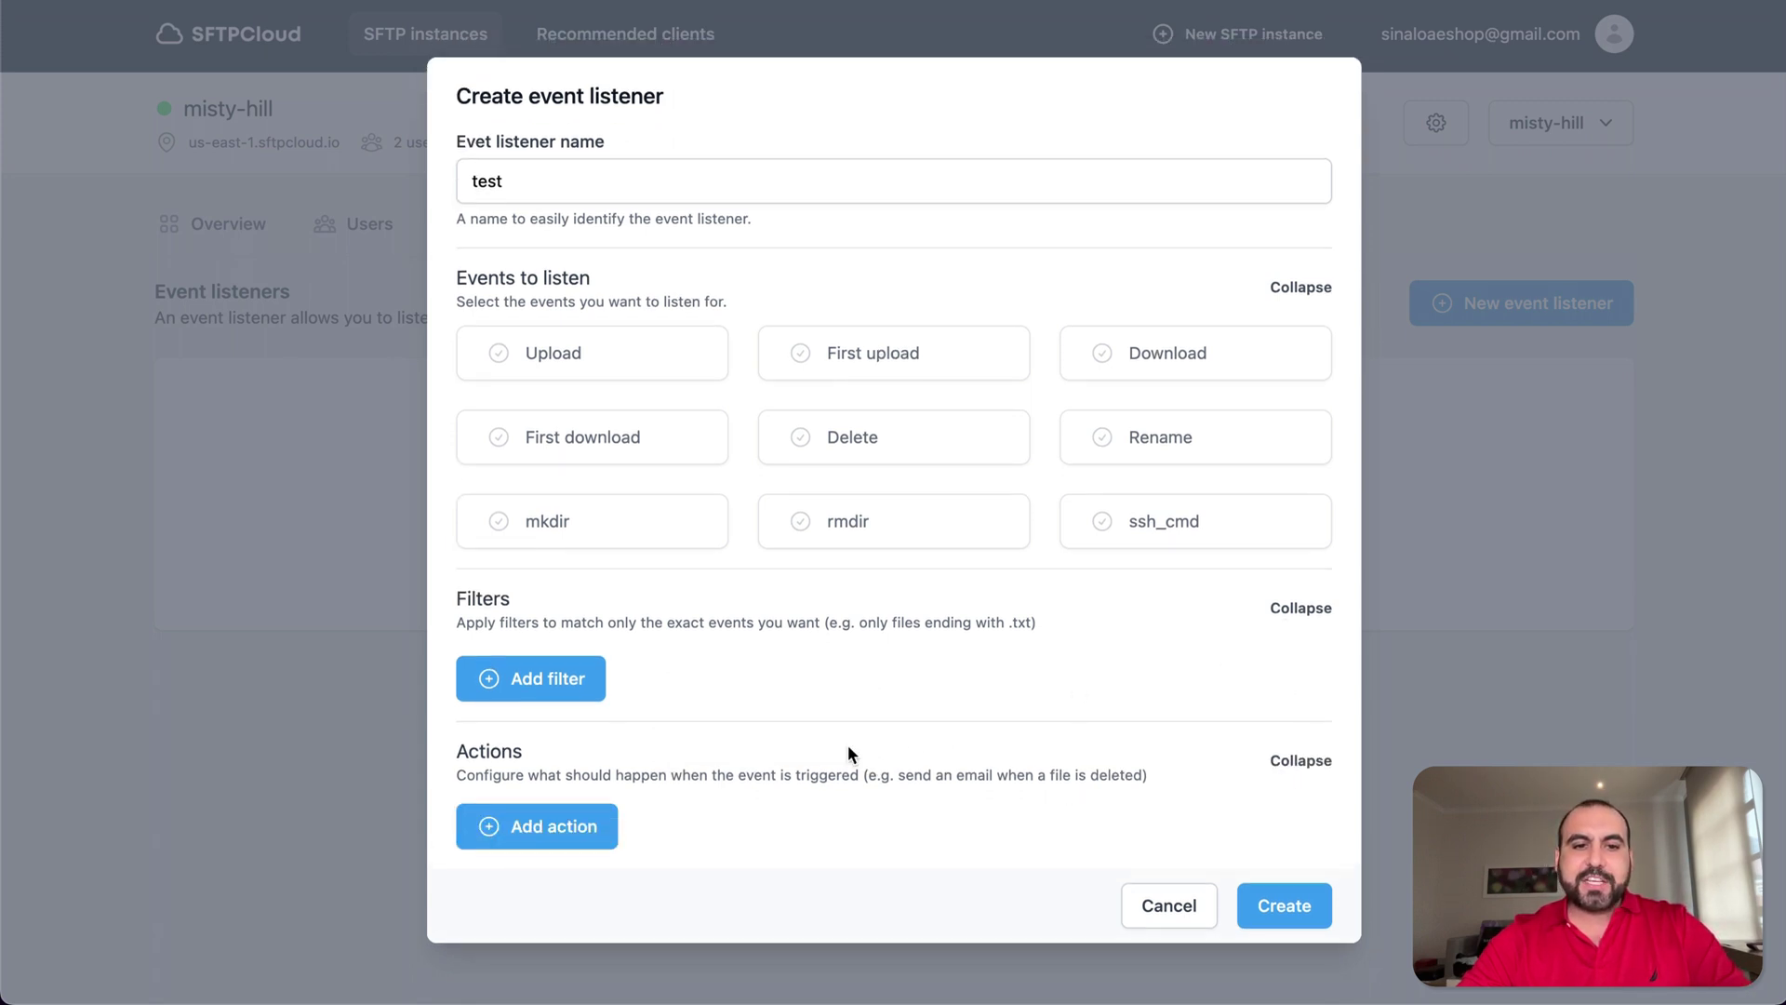
pyautogui.click(554, 828)
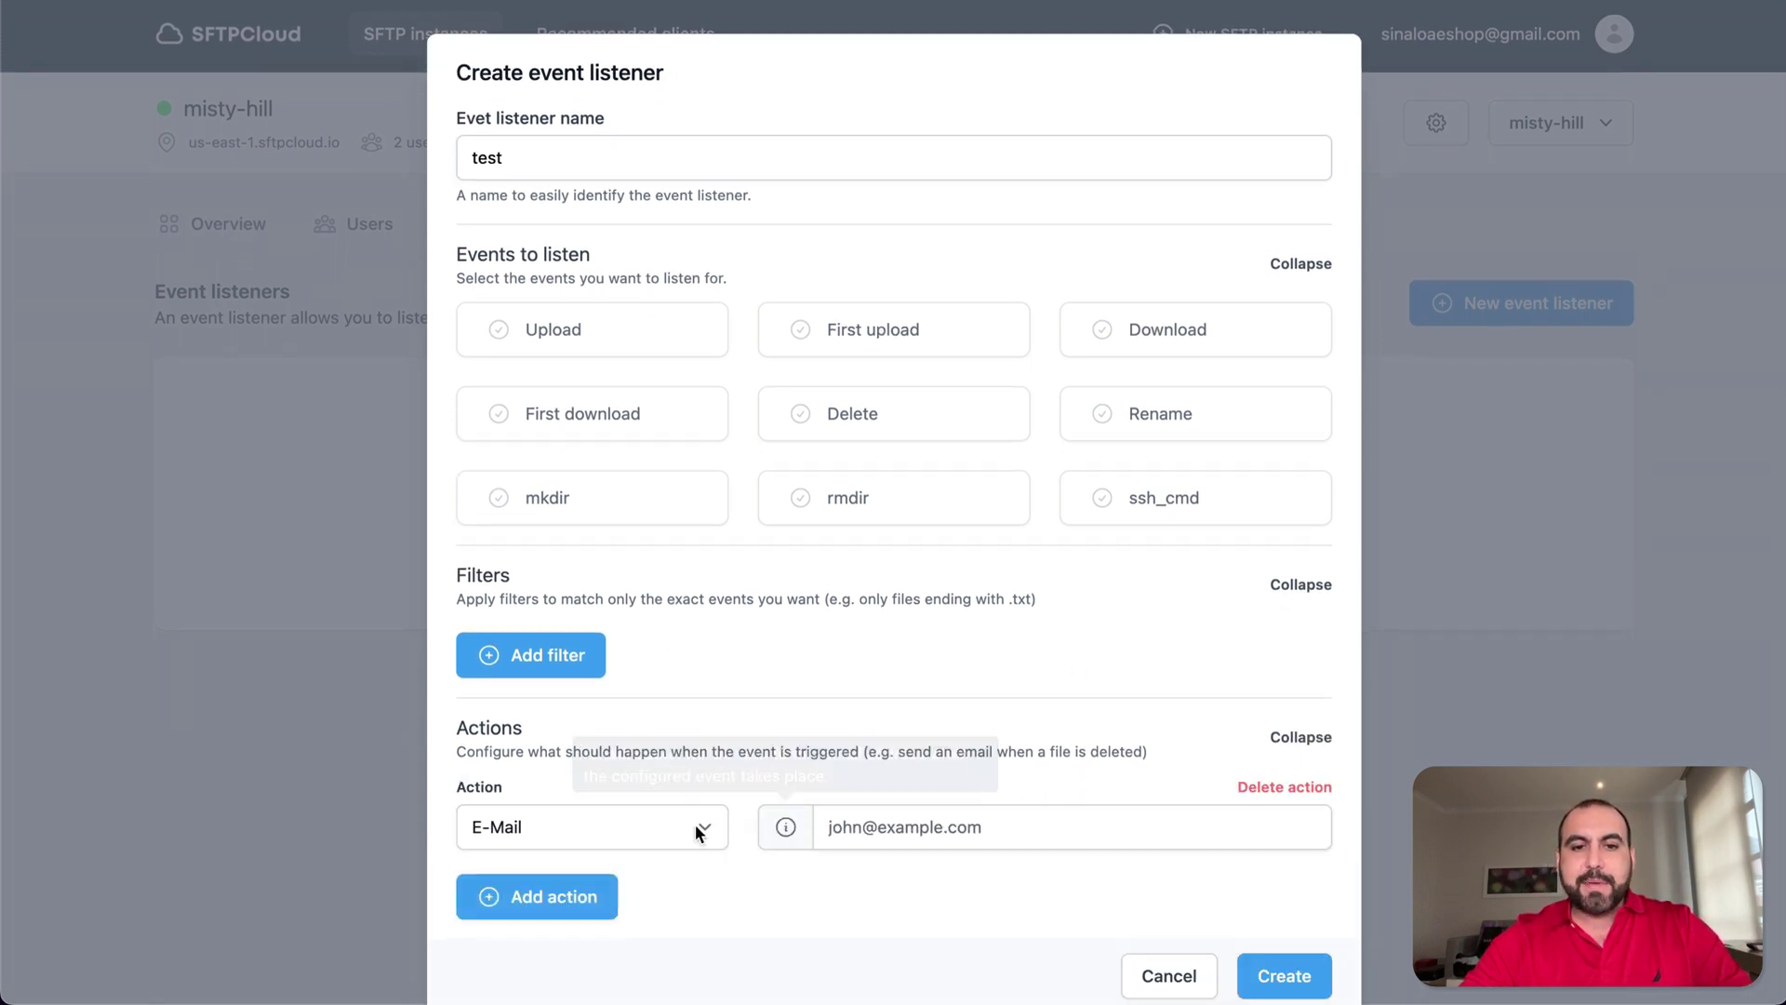
pyautogui.click(692, 824)
pyautogui.click(828, 885)
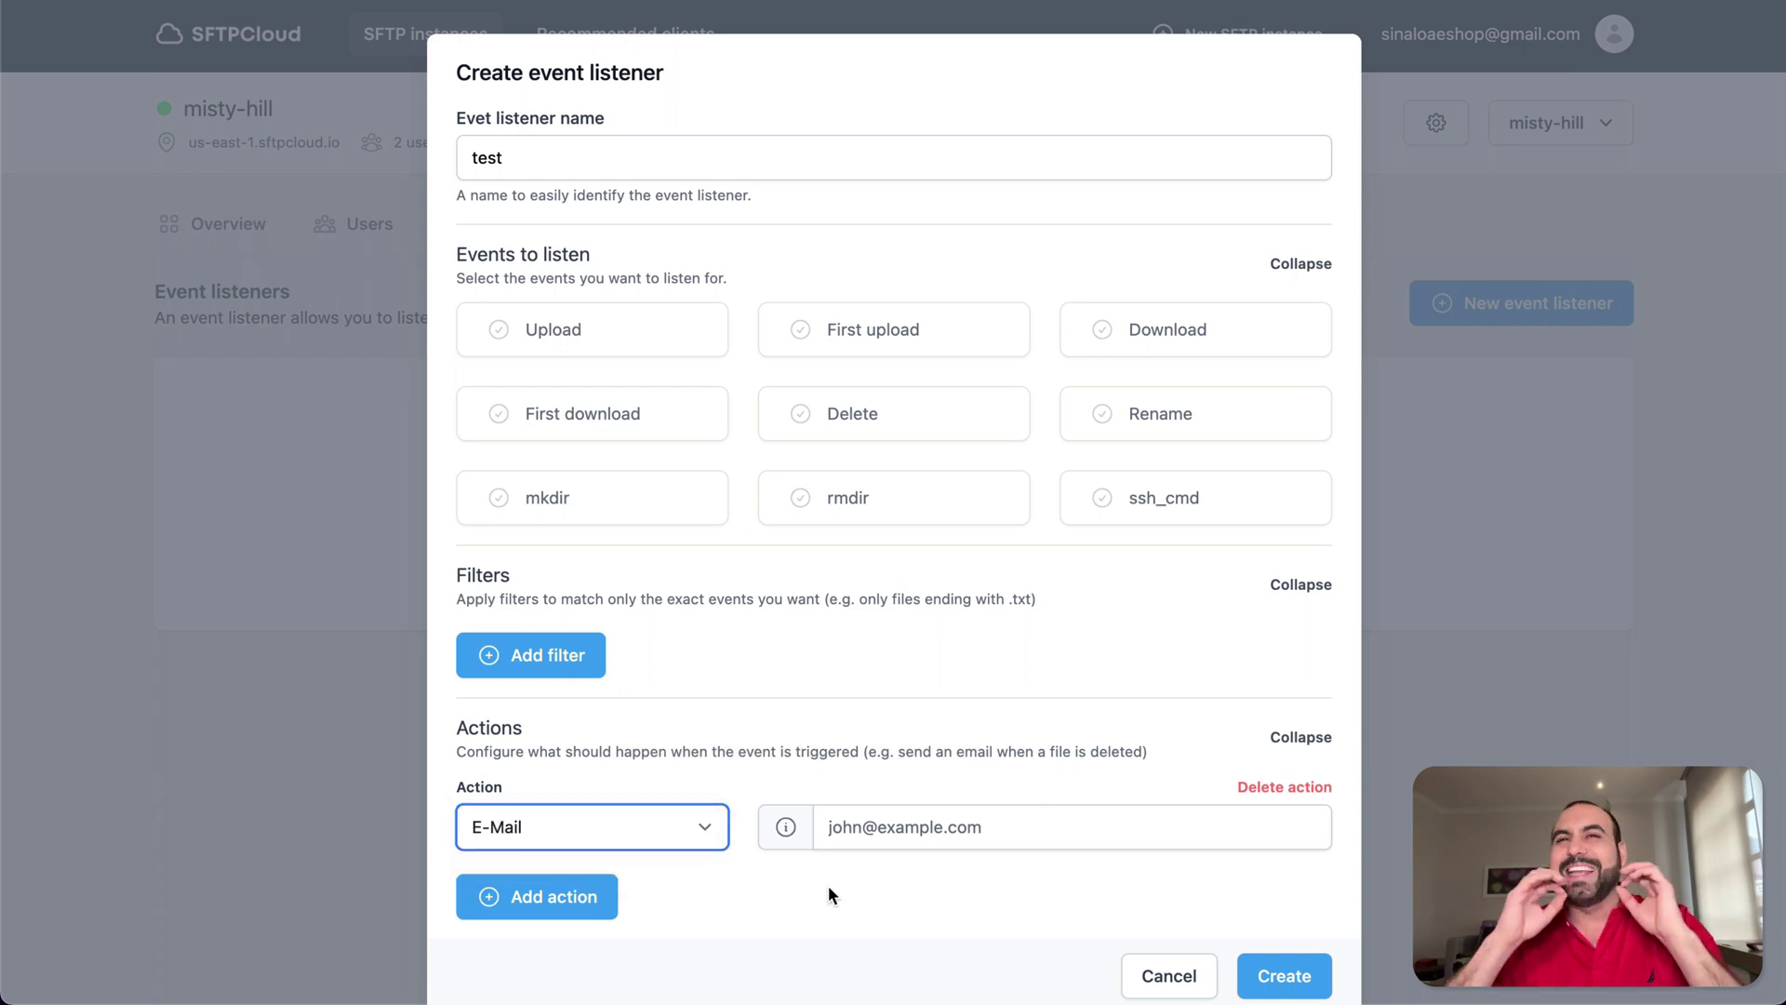
# - Discard the unfinished test event listener and view the testforvideo instance's Users list
pyautogui.click(1169, 975)
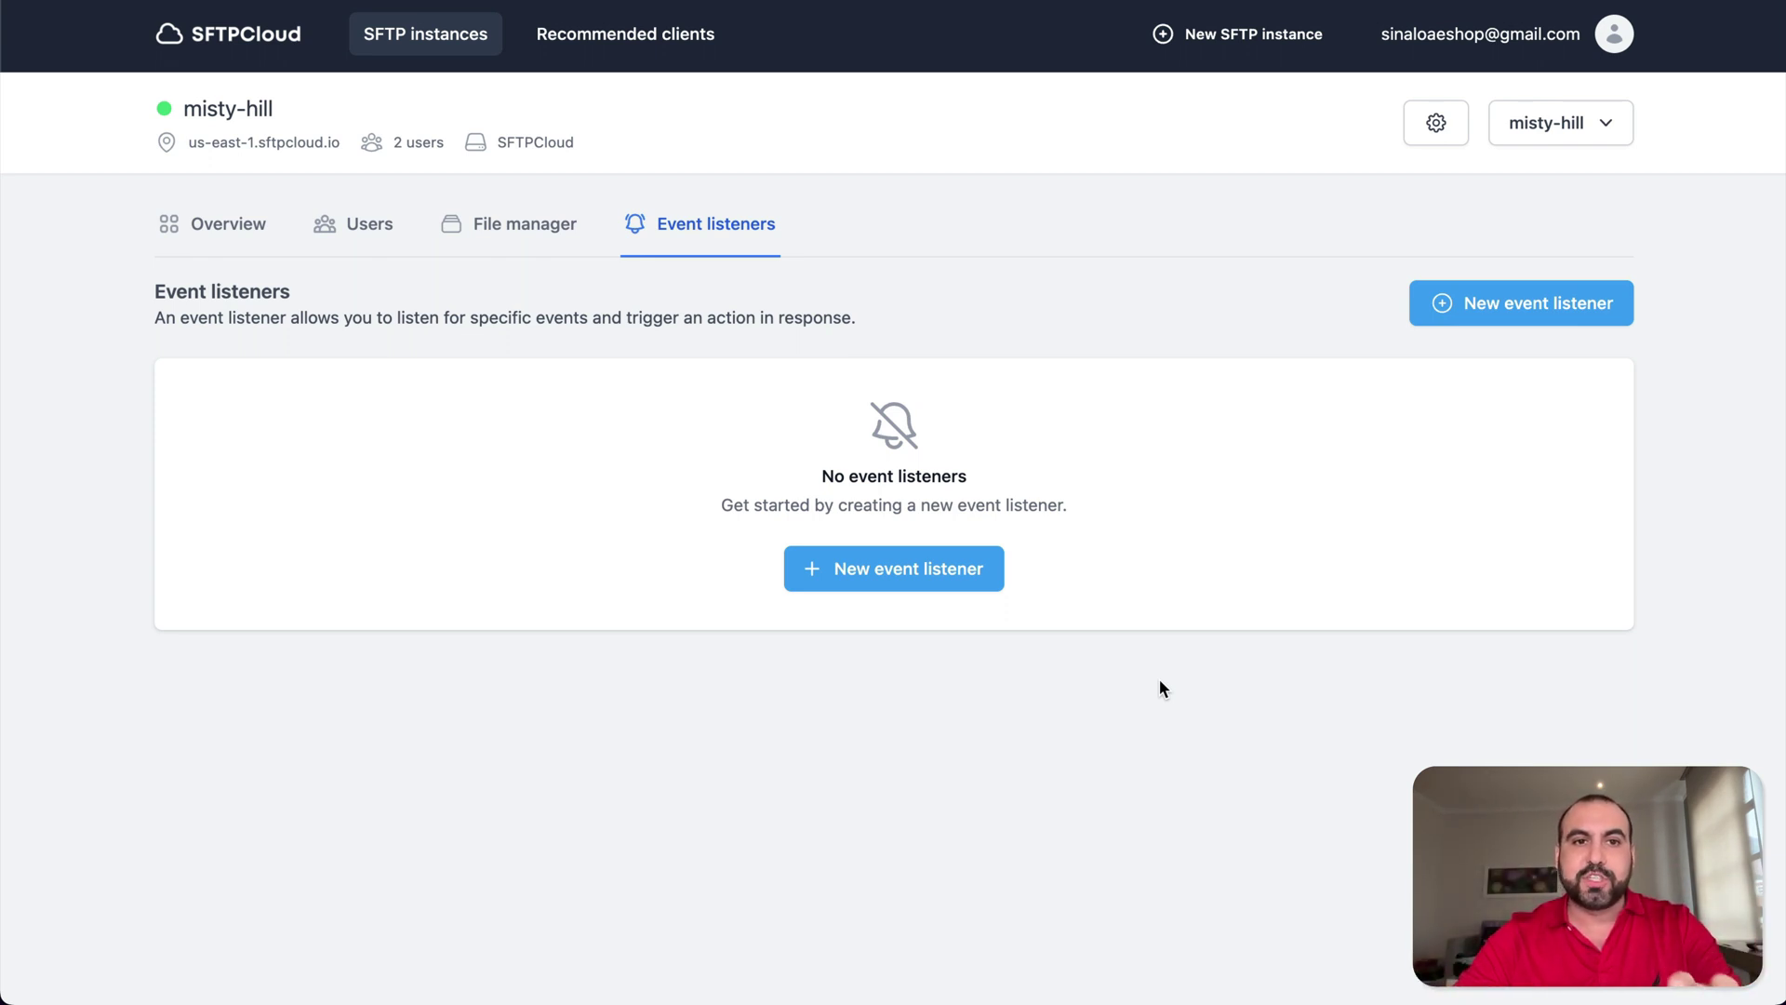
pyautogui.click(398, 40)
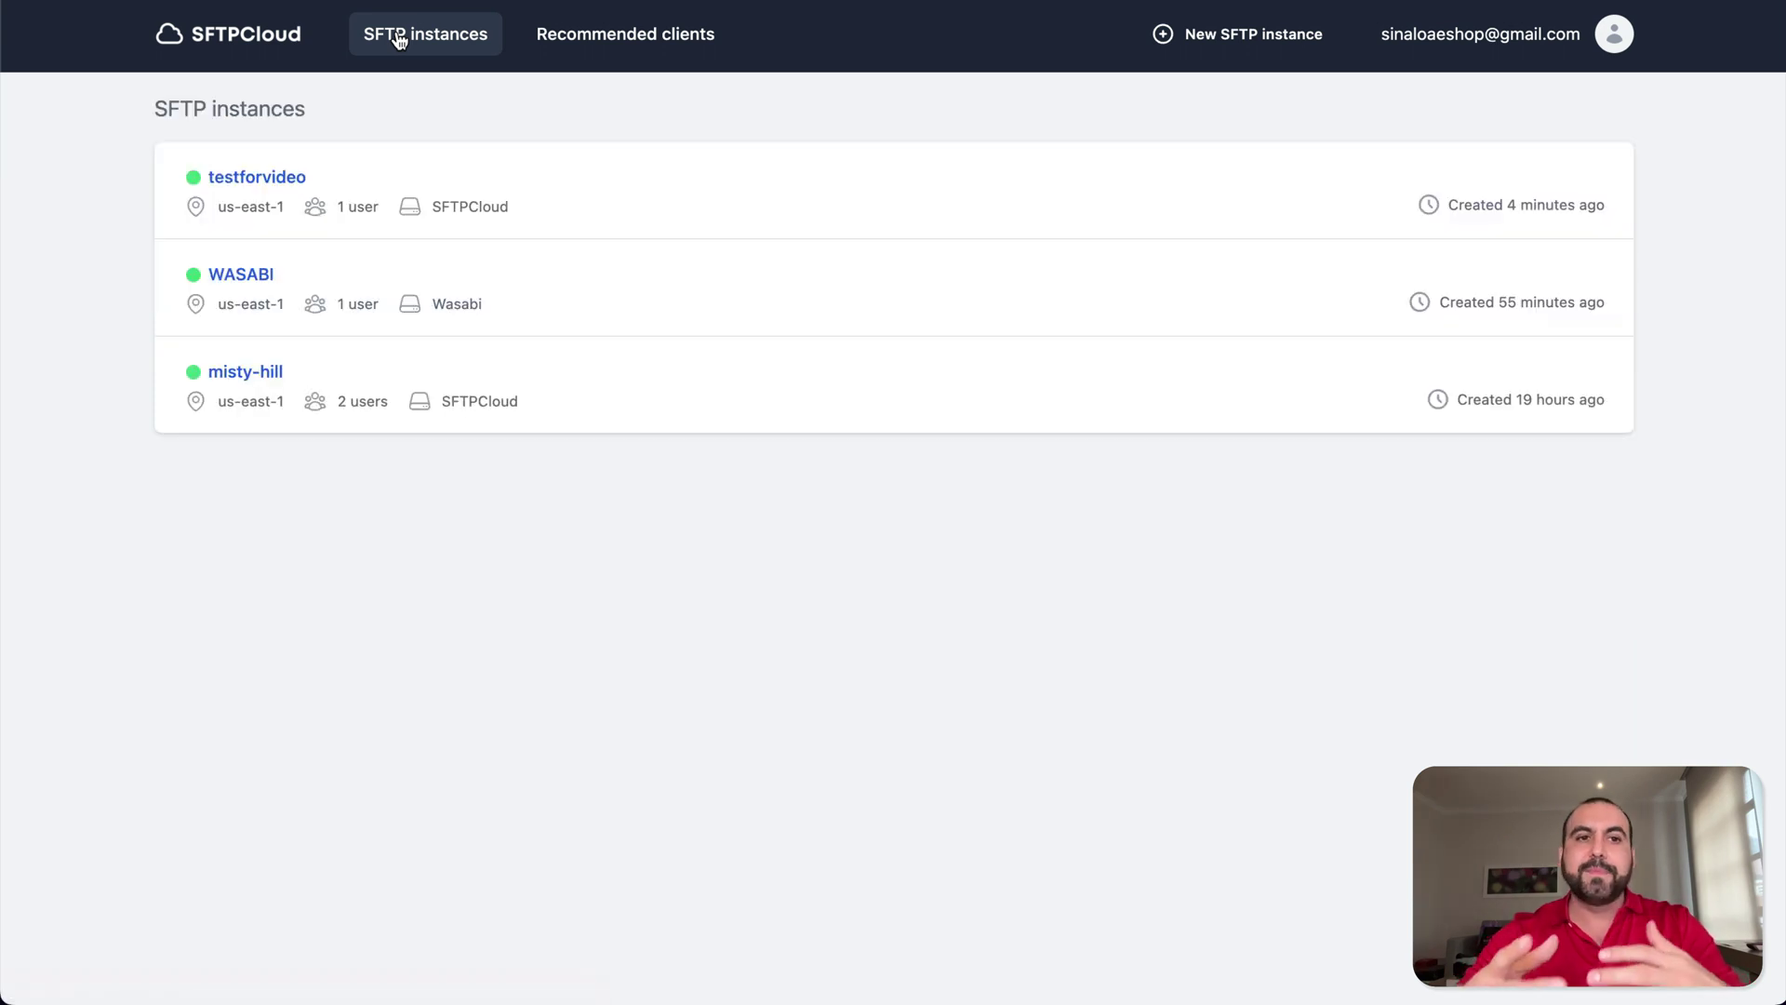
pyautogui.click(264, 181)
pyautogui.click(372, 221)
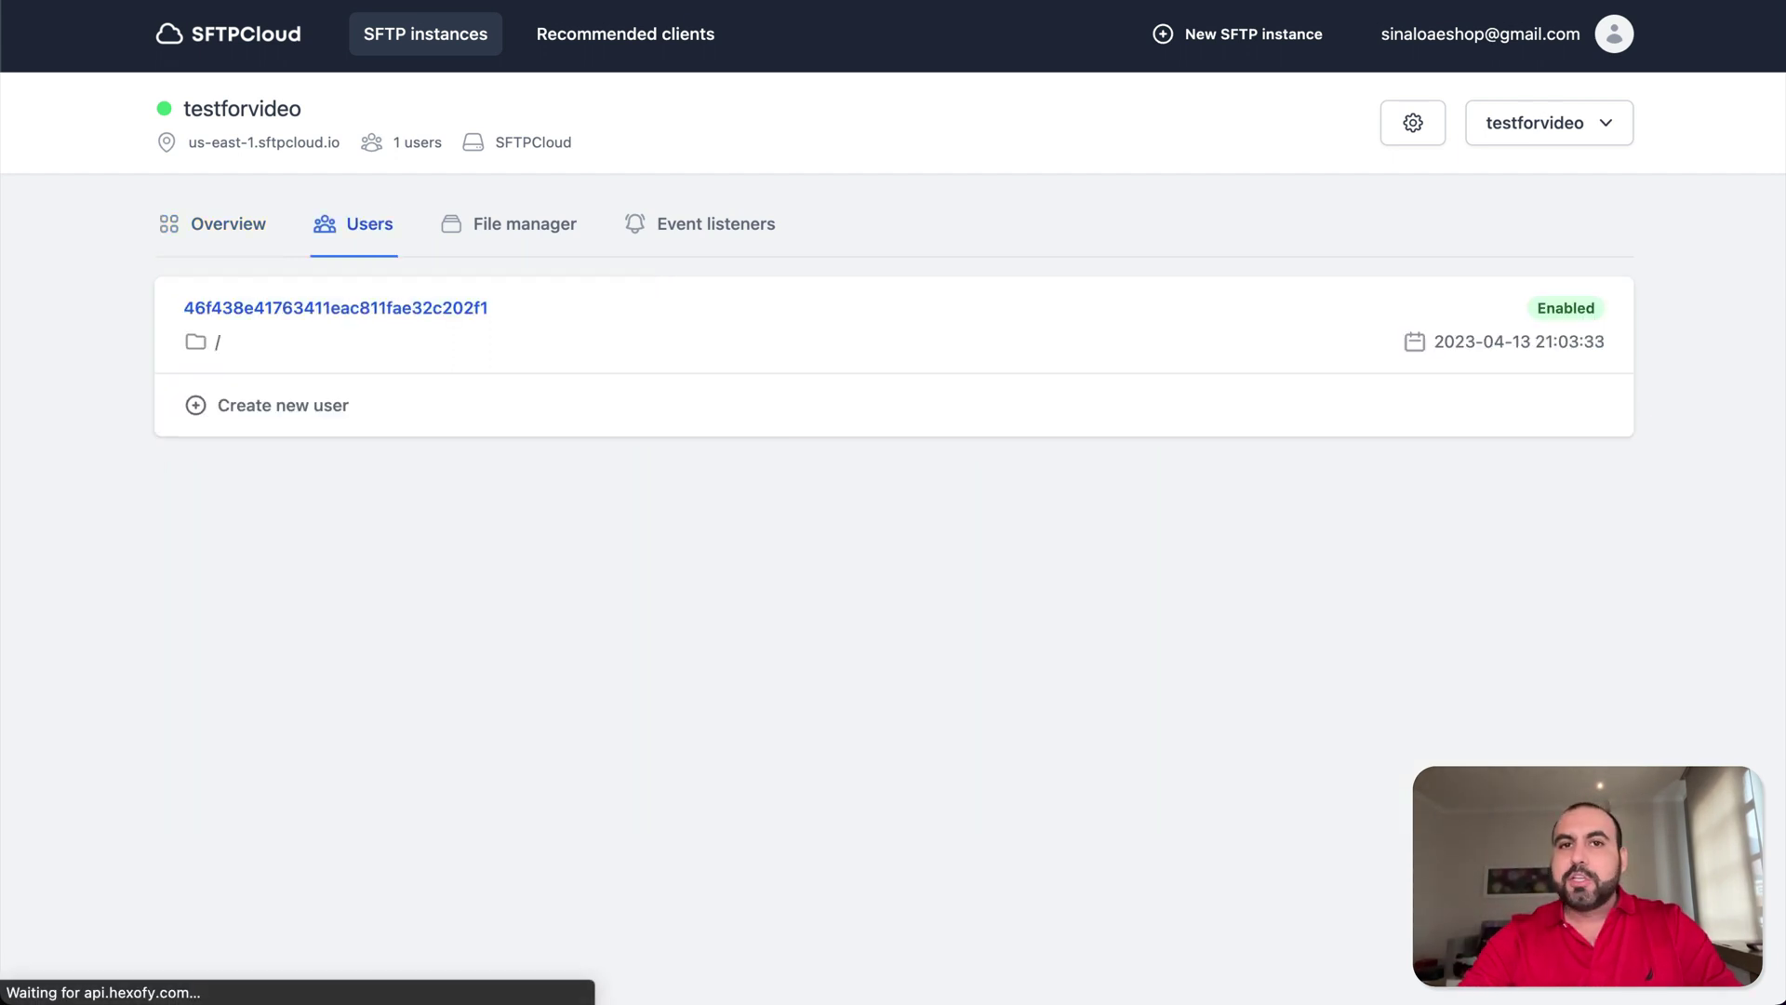